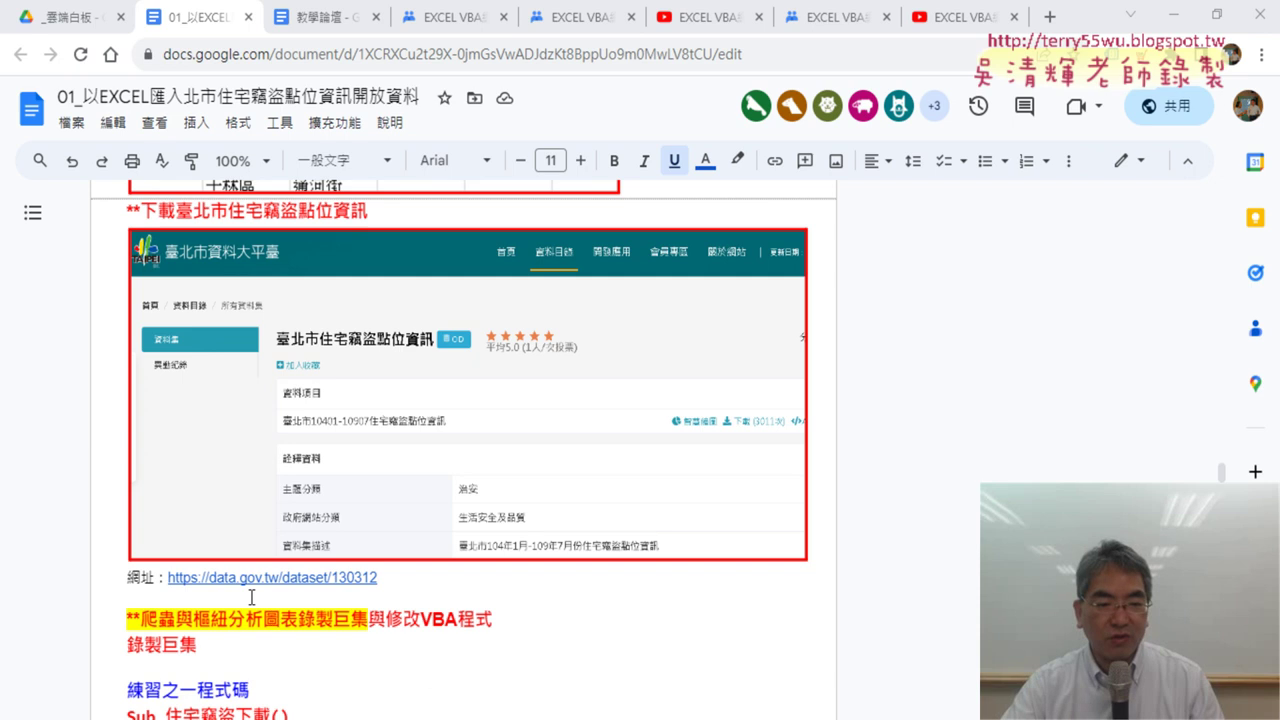
- Open the 臺北市住宅竊盜點位資訊 dataset page on data.gov.tw in a new tab from the notes' 網址 link
left_click(279, 579)
left_click(271, 605)
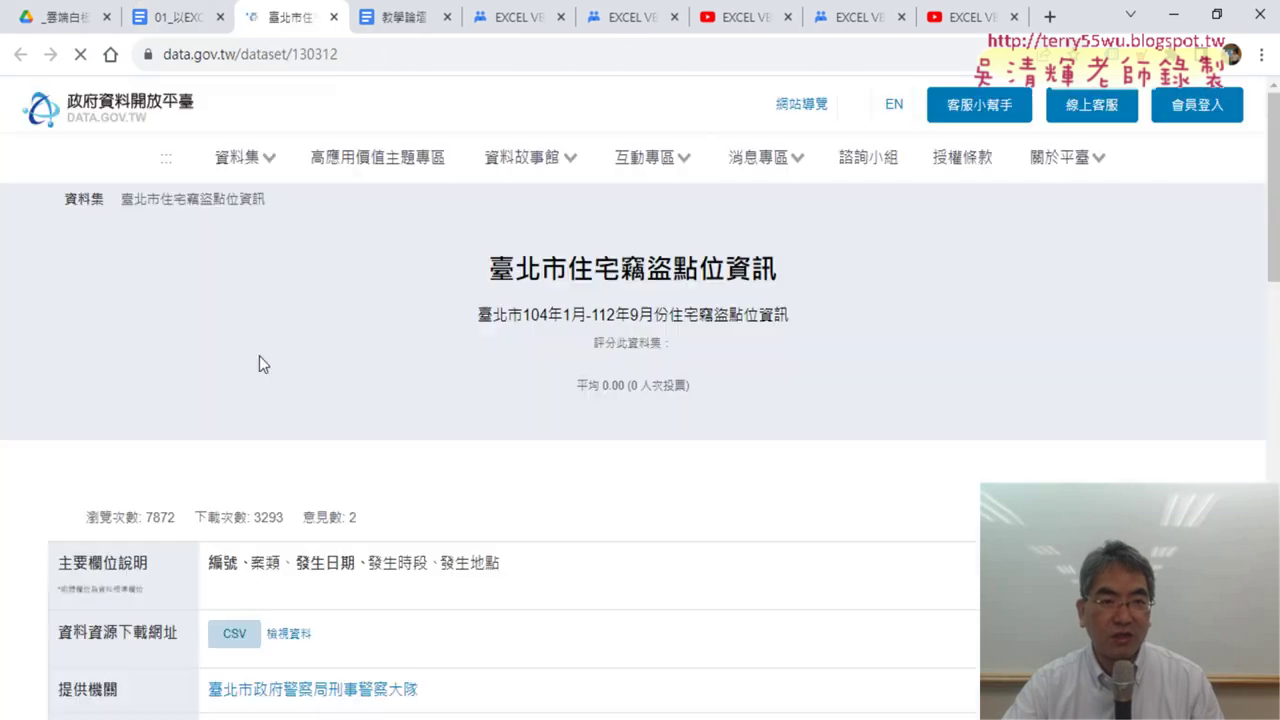
left_click(175, 17)
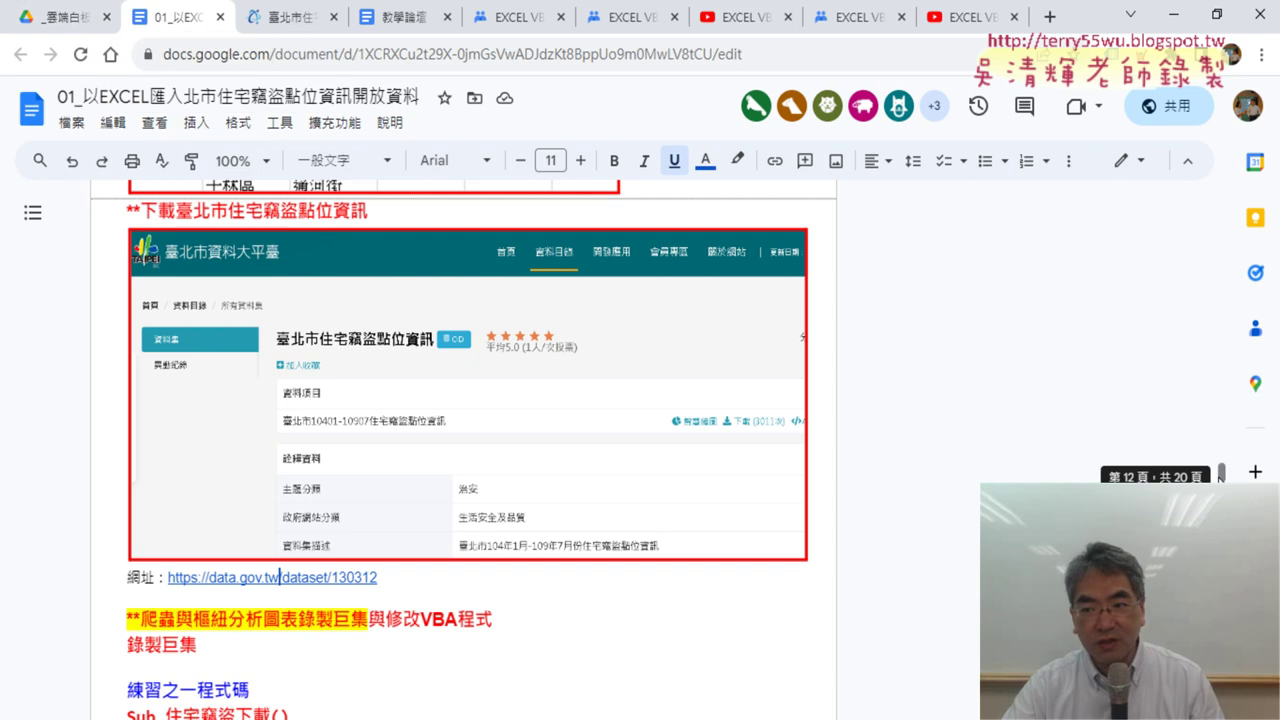
triple_click(128, 576)
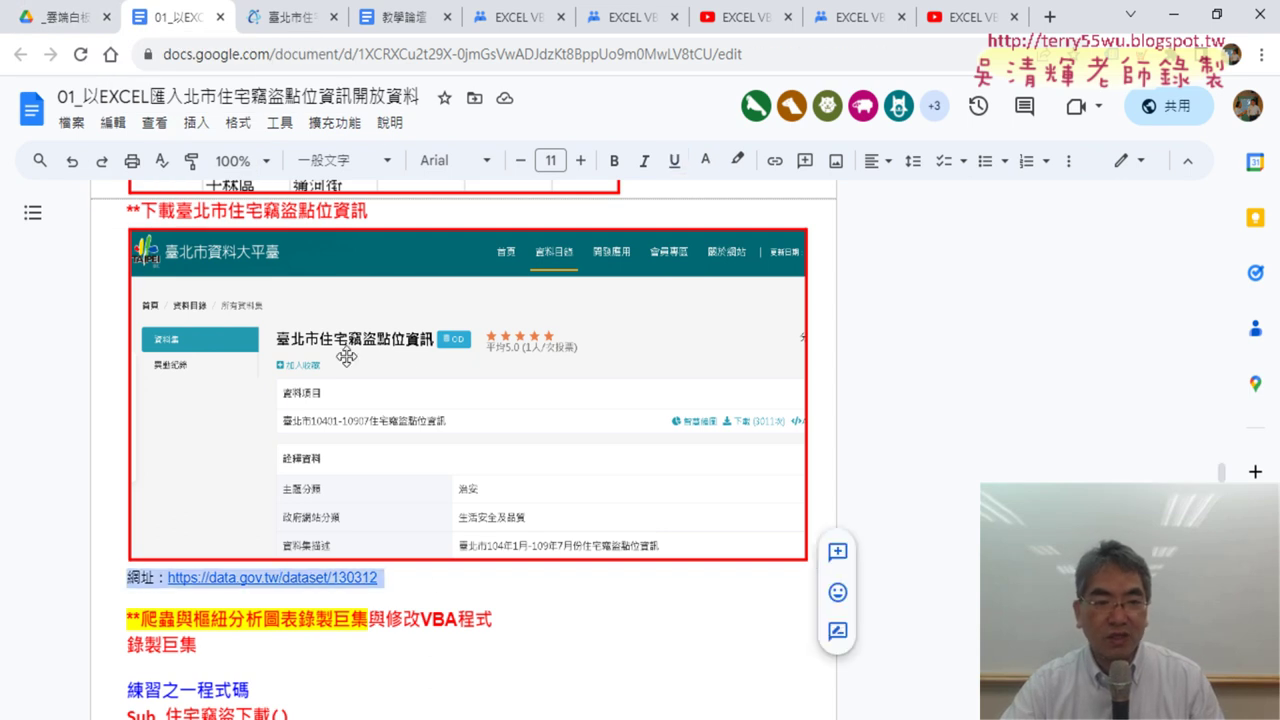
left_click(284, 15)
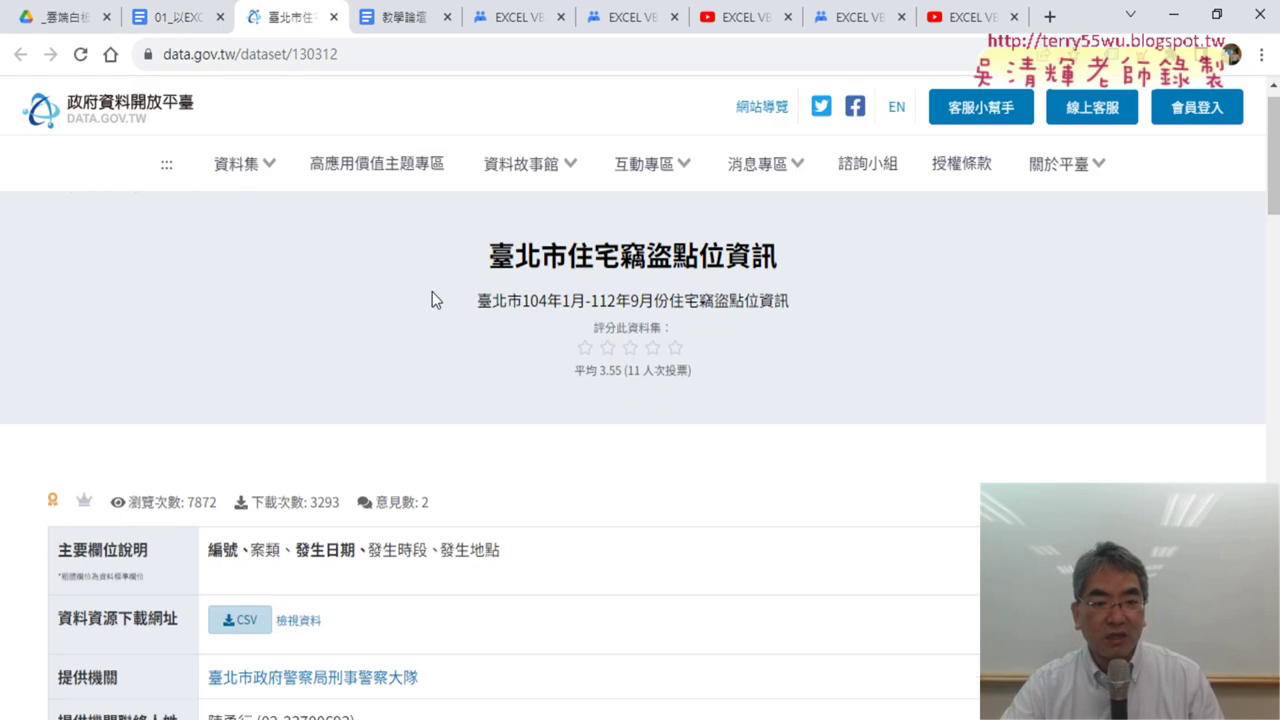
- Download the residential burglary data as CSV and open the downloaded file in Excel
scroll(432, 291, "down", 2)
left_click(238, 445)
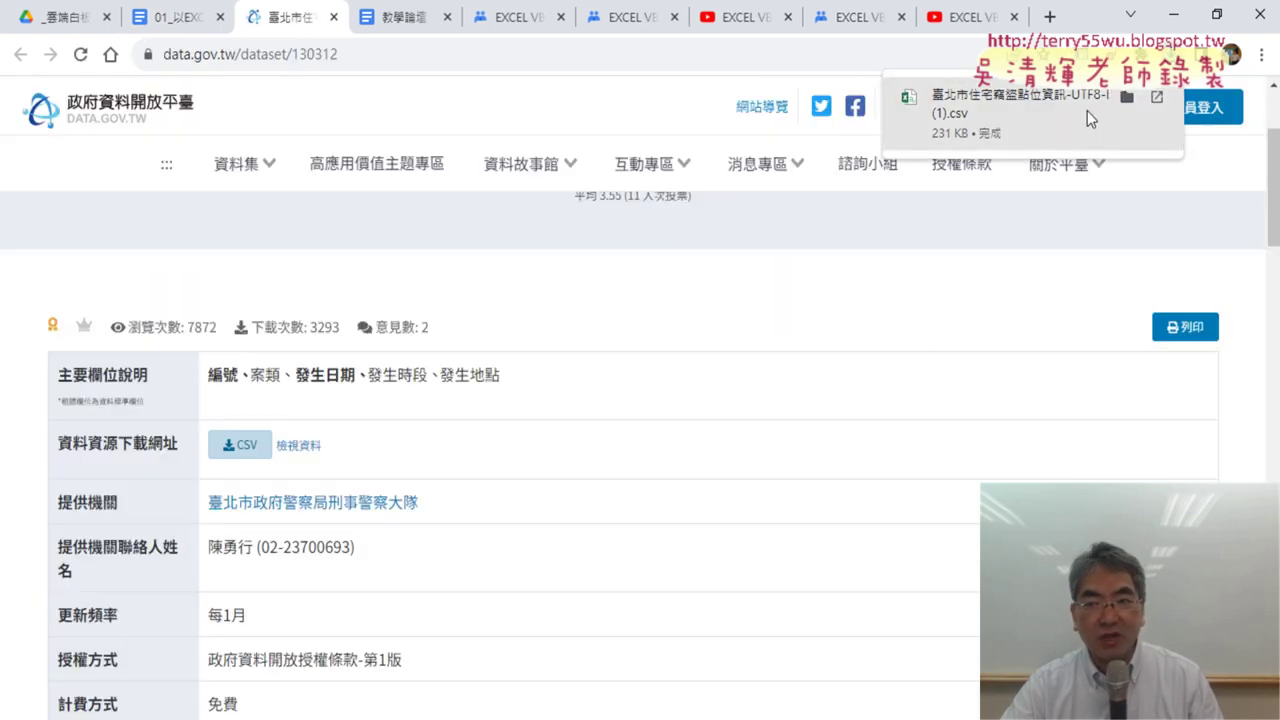
left_click(1122, 98)
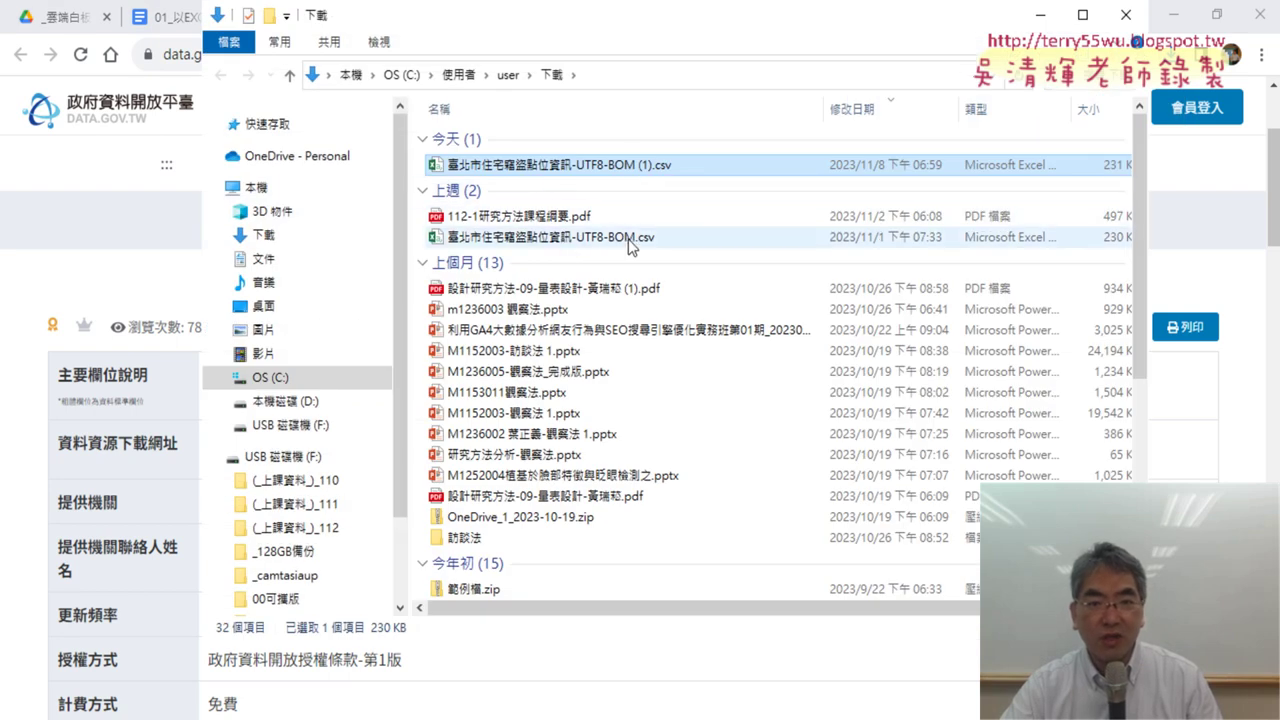
double_click(630, 238)
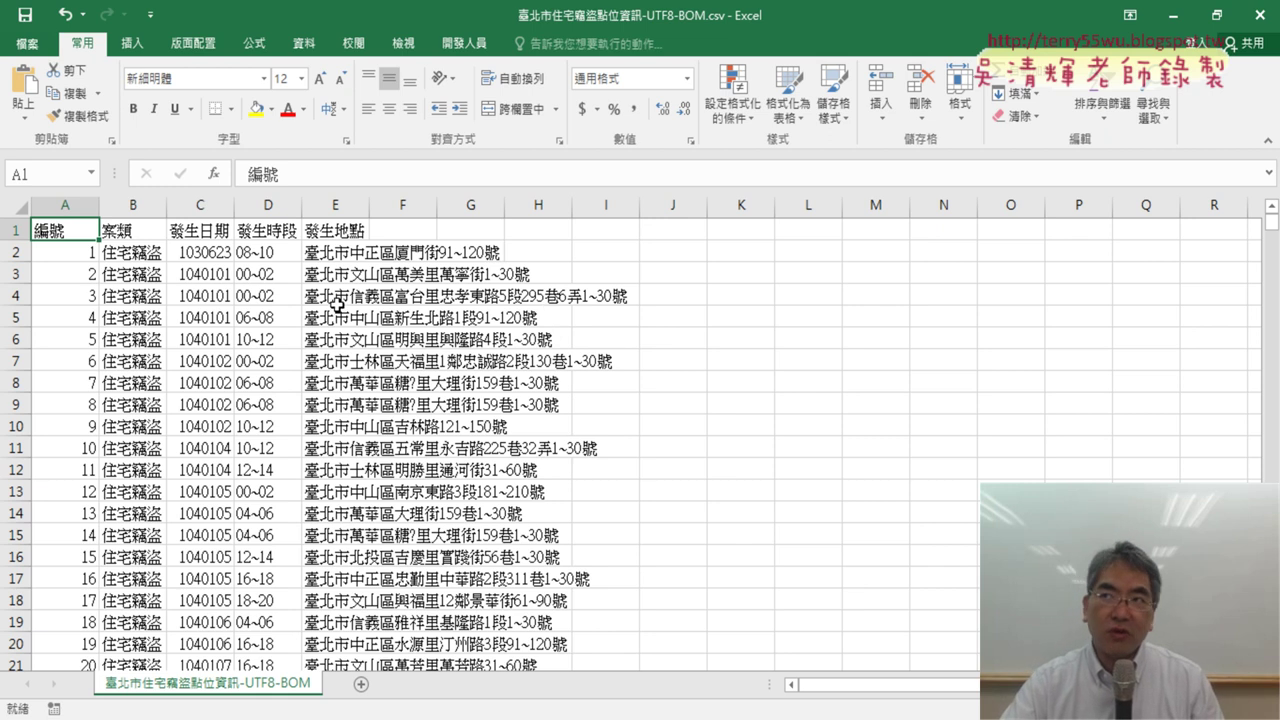
- Confirm the Developer (開發人員) tab is enabled under Excel Options' Customize Ribbon settings
left_click(464, 43)
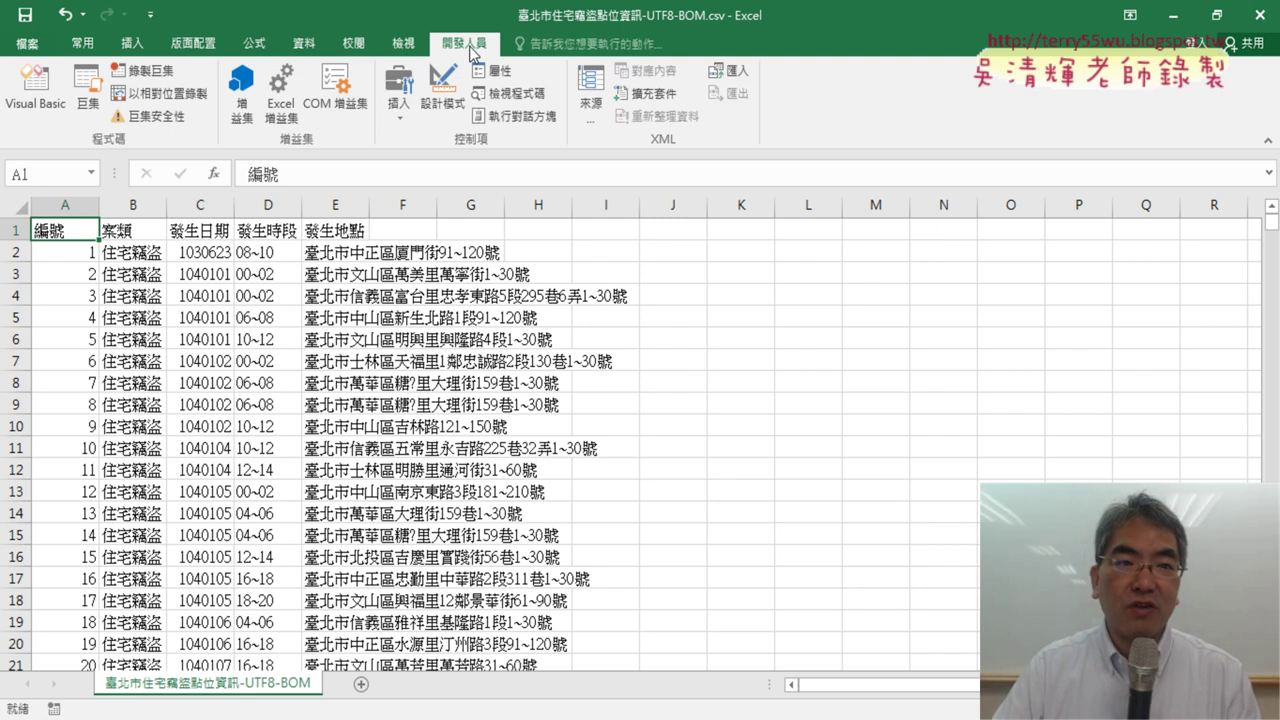
left_click(150, 14)
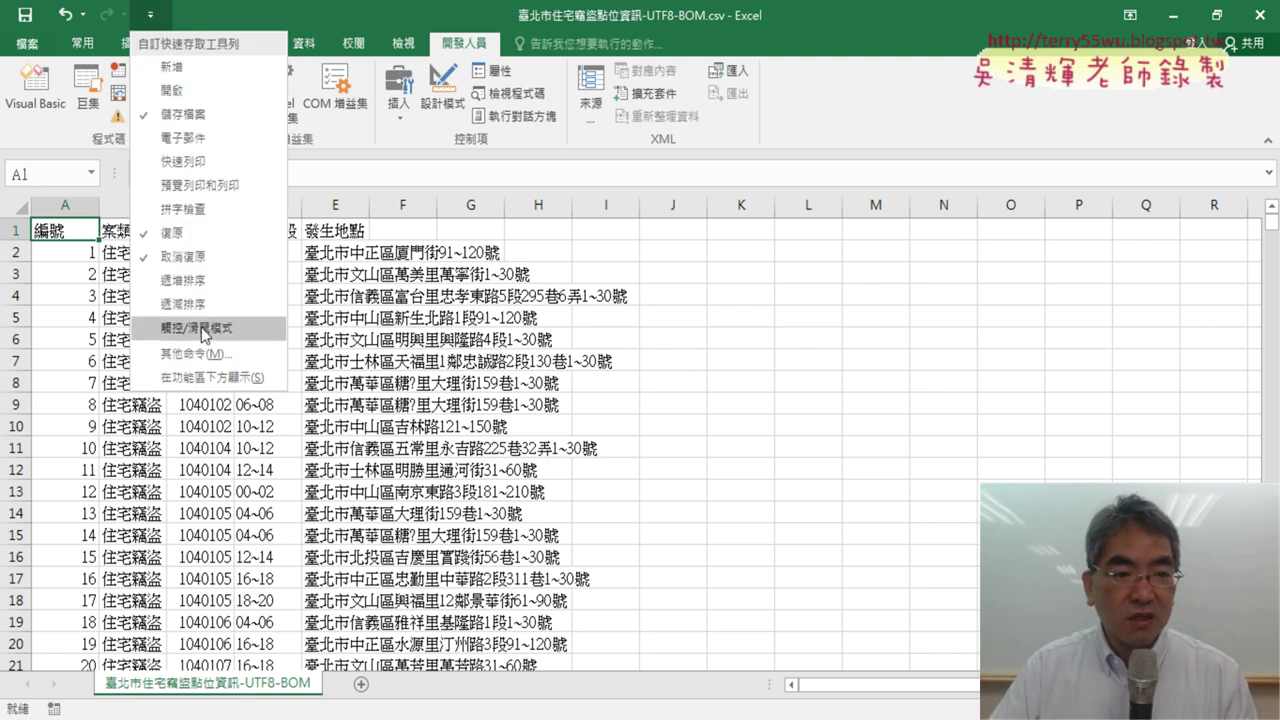
left_click(214, 356)
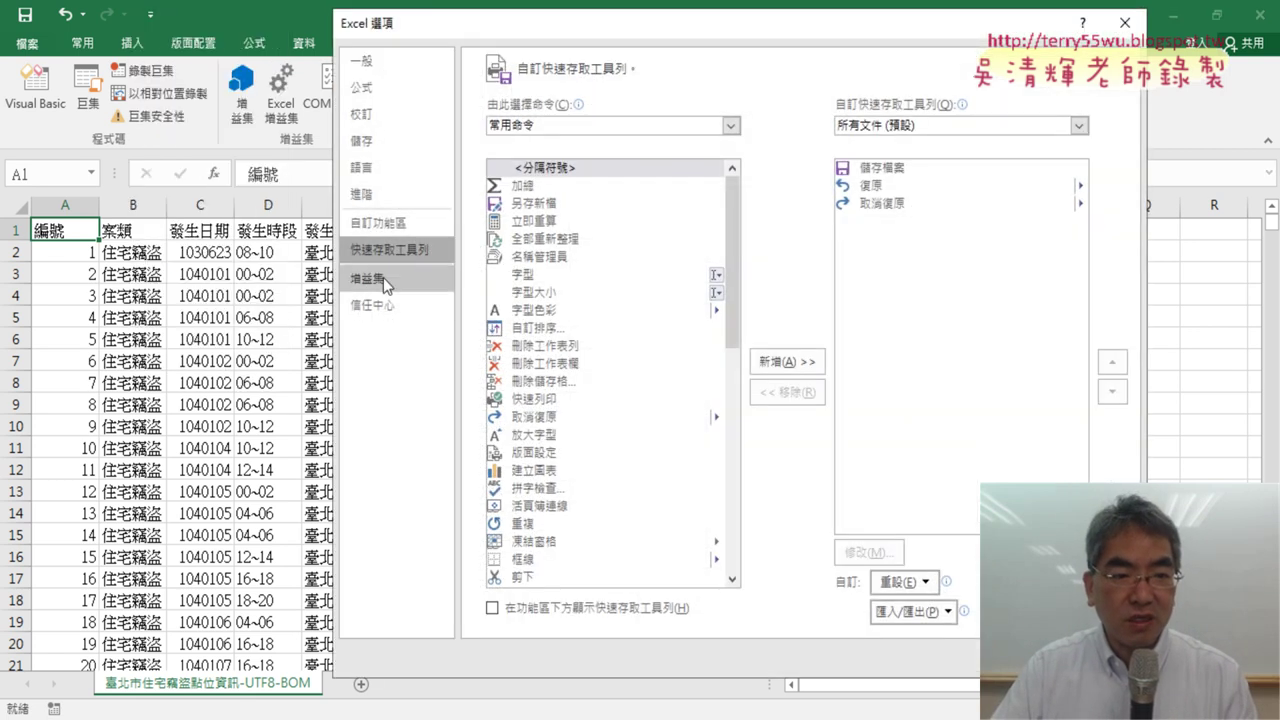
left_click(378, 222)
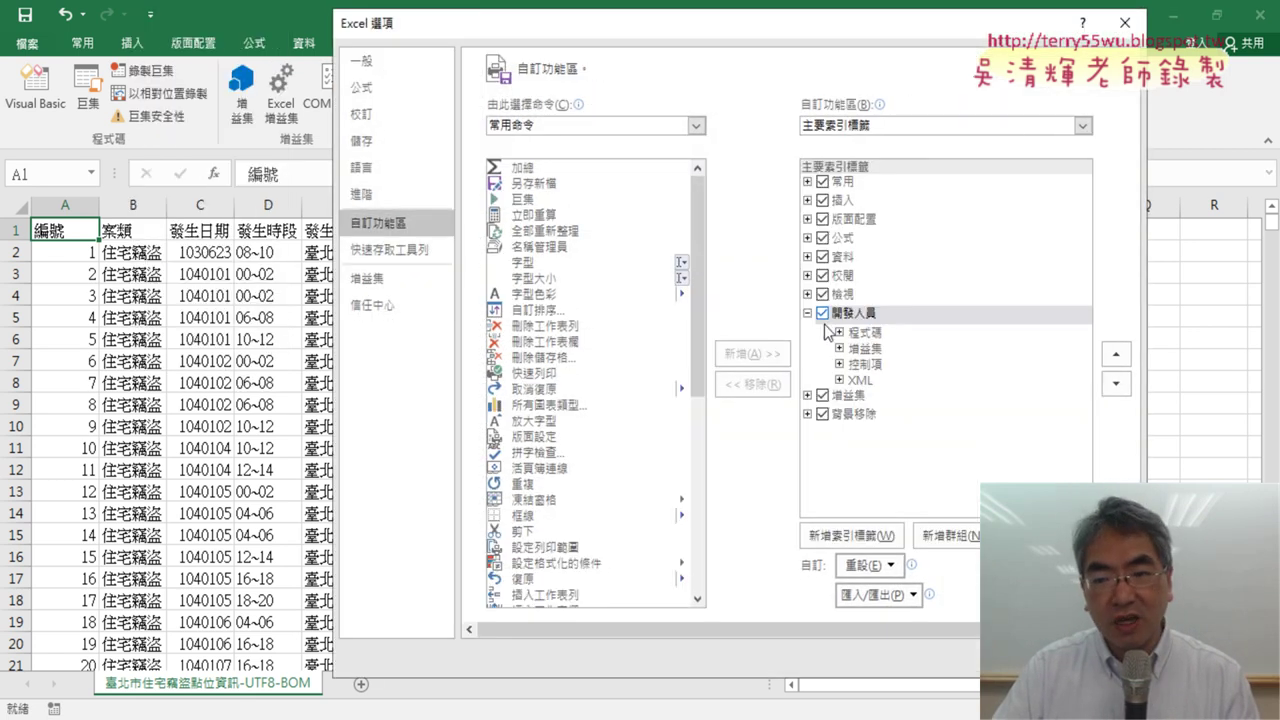
left_click(1025, 655)
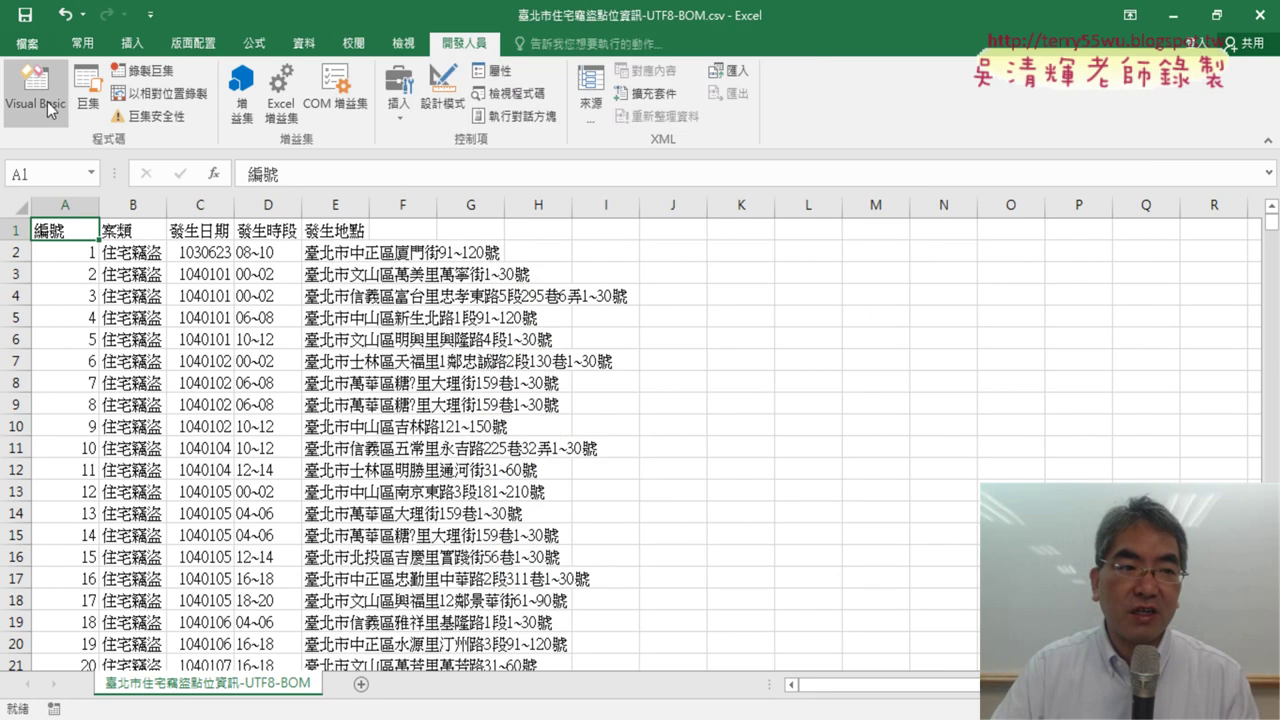
- Close the VBA editor and close 北市住宅竊盜.xlsm without saving
left_click(47, 107)
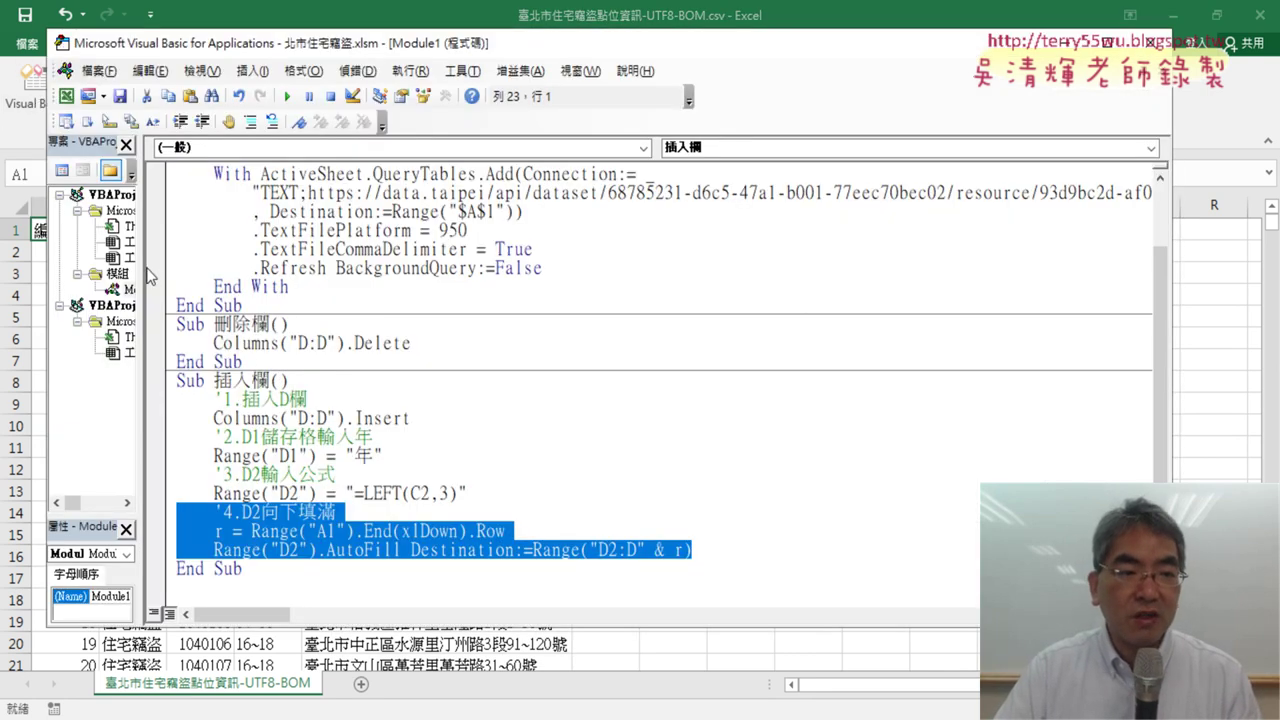
left_click_drag(141, 263, 337, 263)
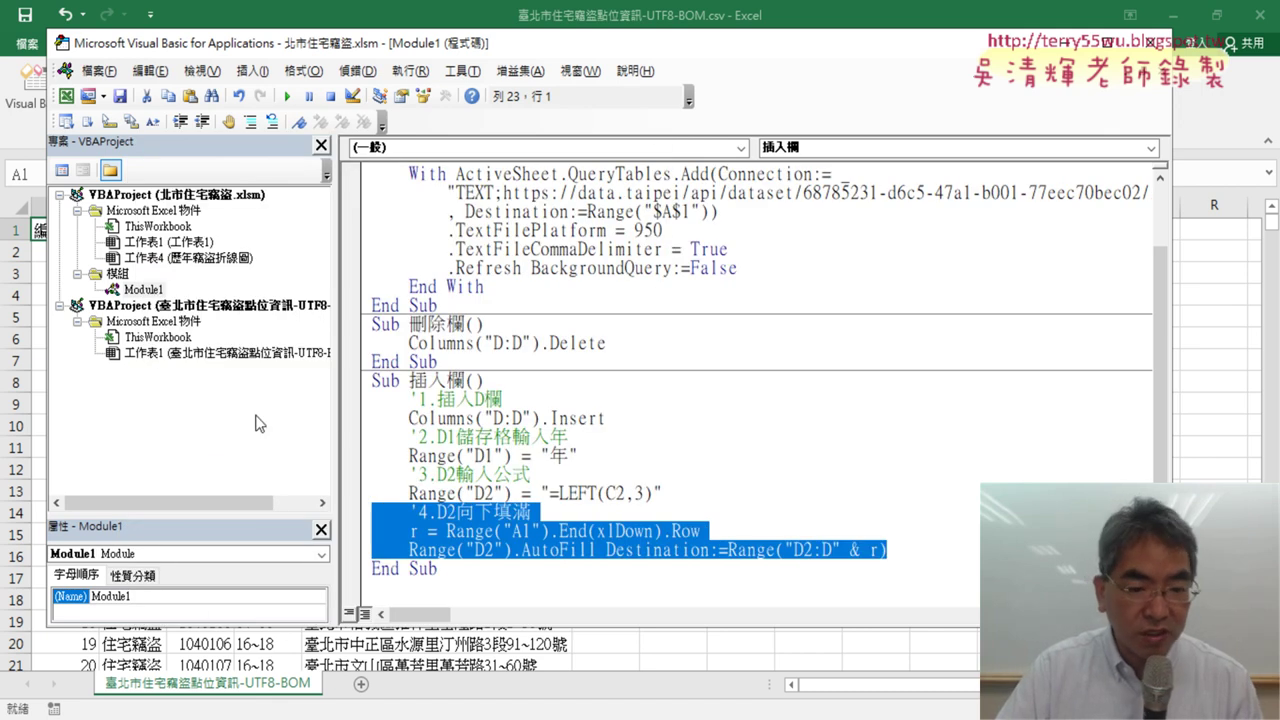
key("alt+q")
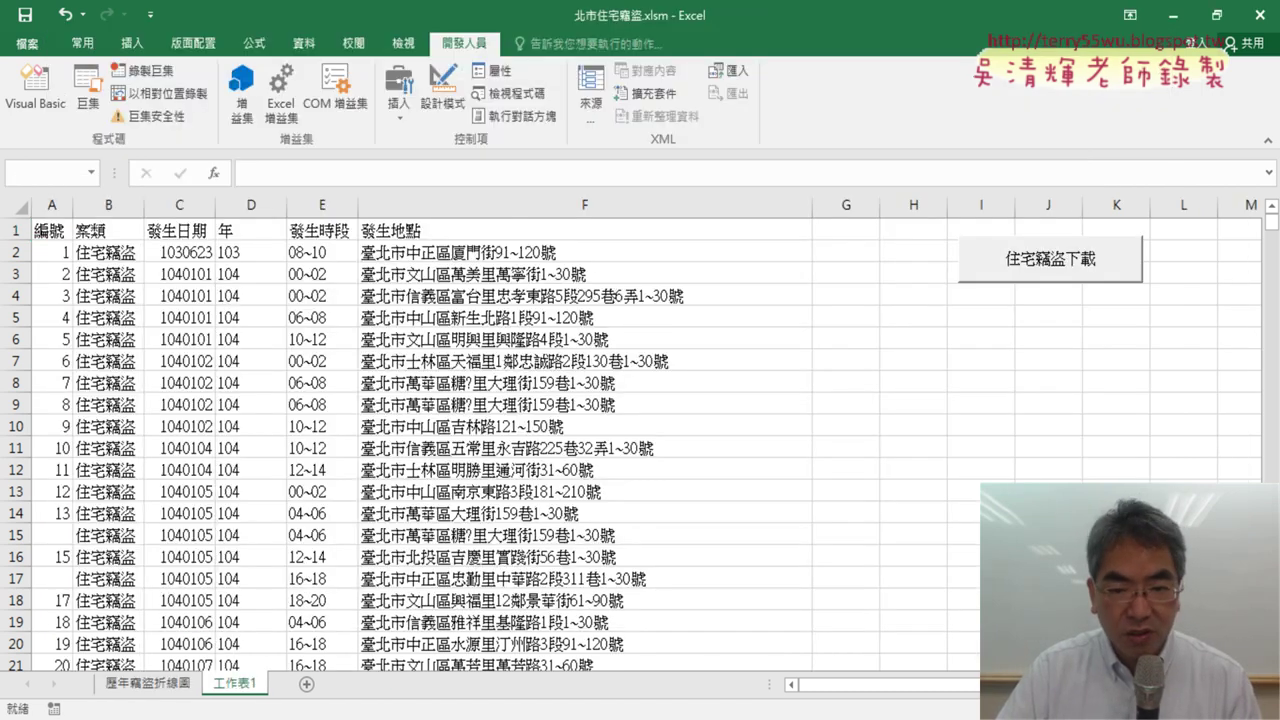
left_click(1258, 15)
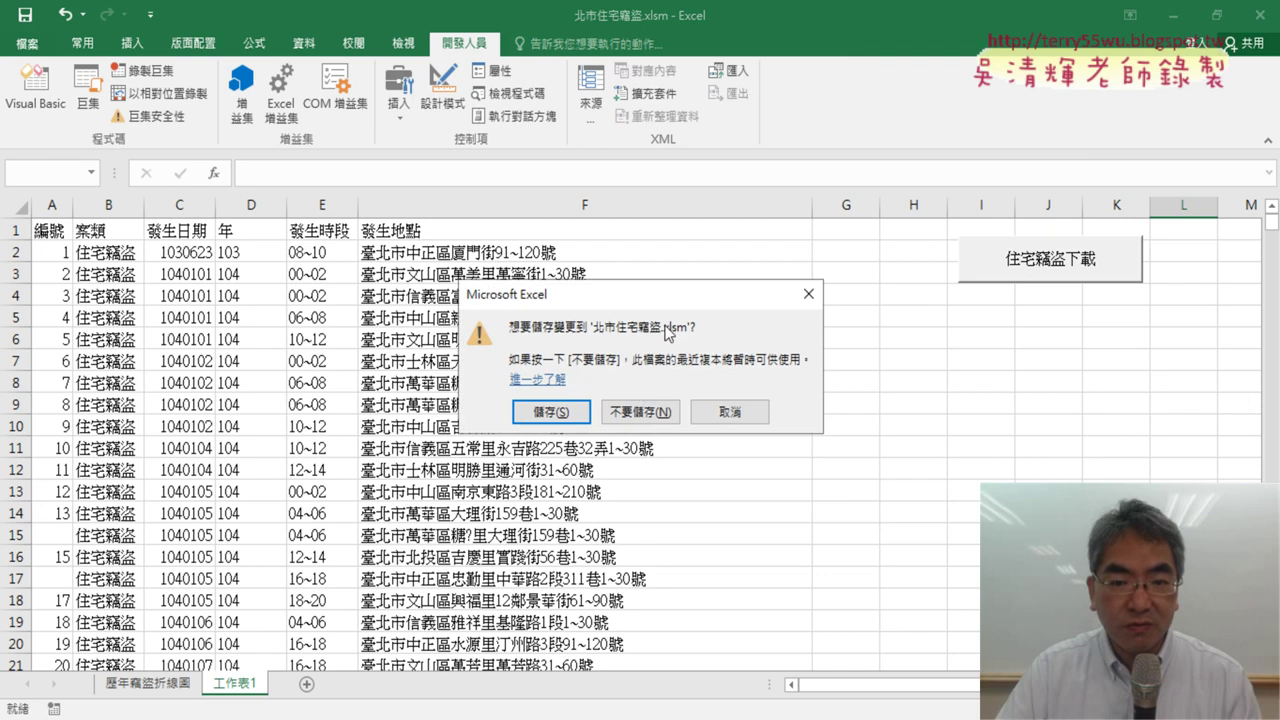
left_click(637, 415)
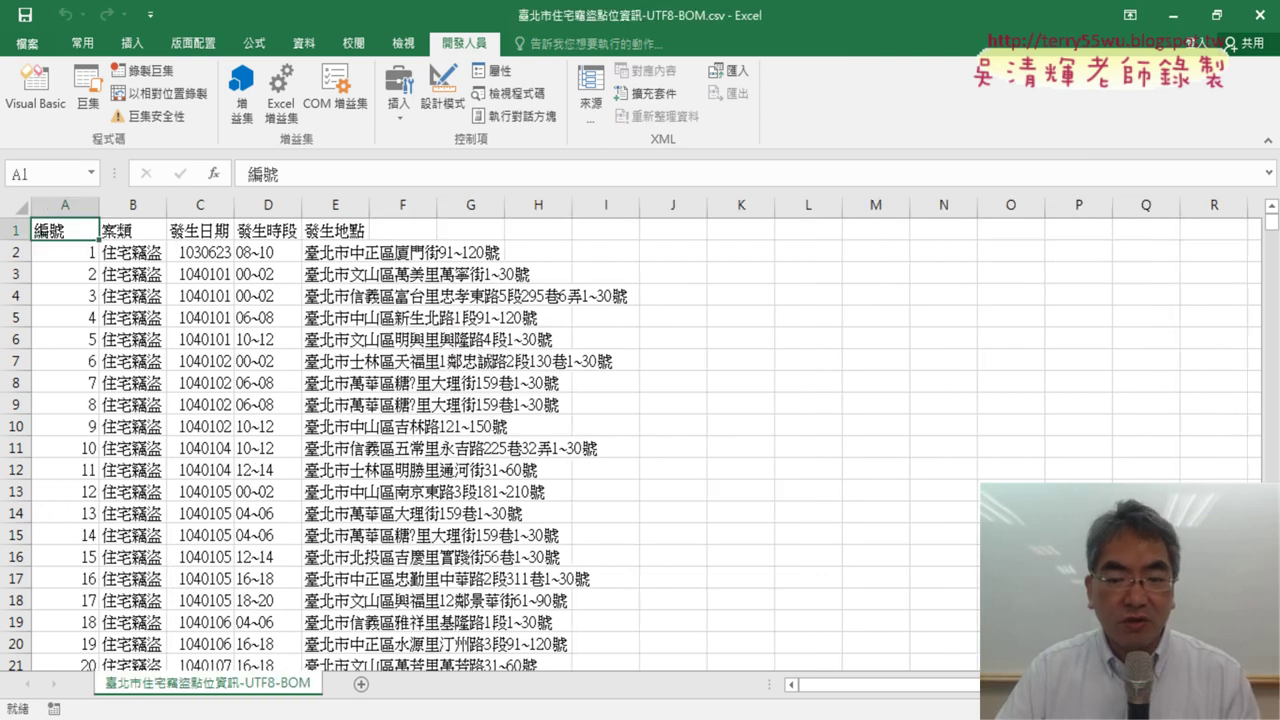
- Insert a new Module1 into the CSV workbook's VBA project via 工作表1
left_click(36, 88)
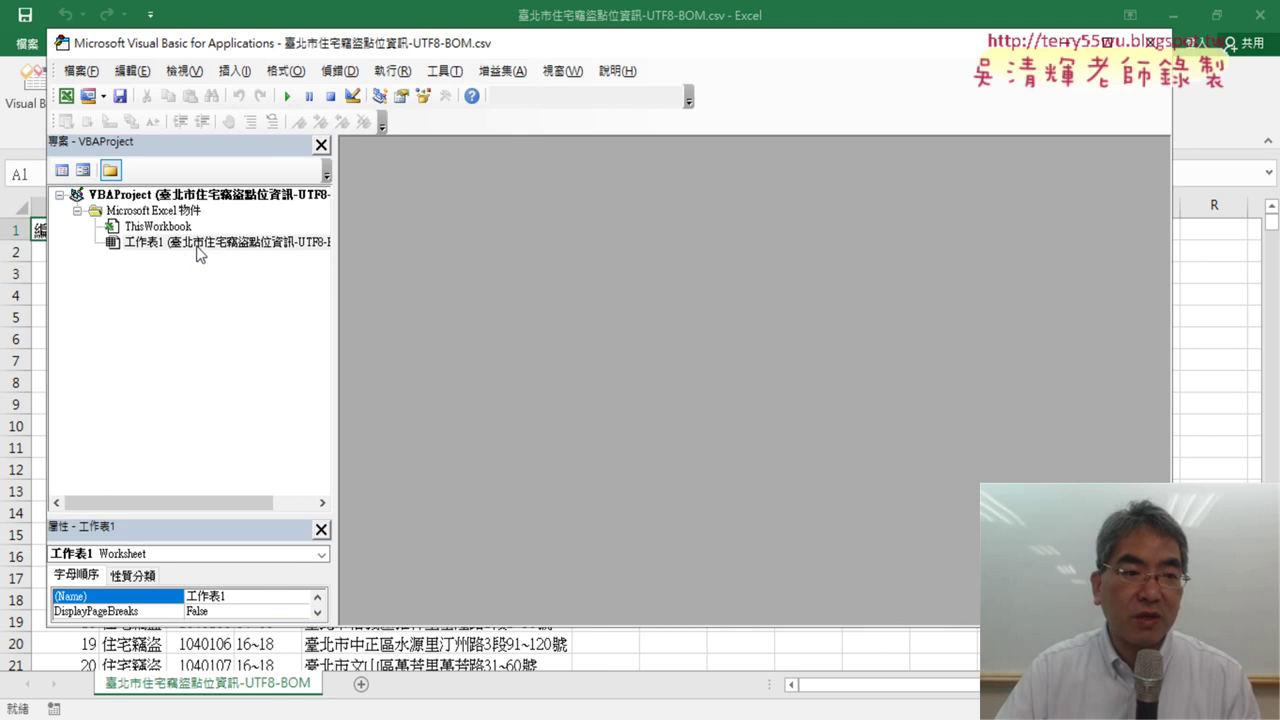
left_click(198, 250)
right_click(198, 250)
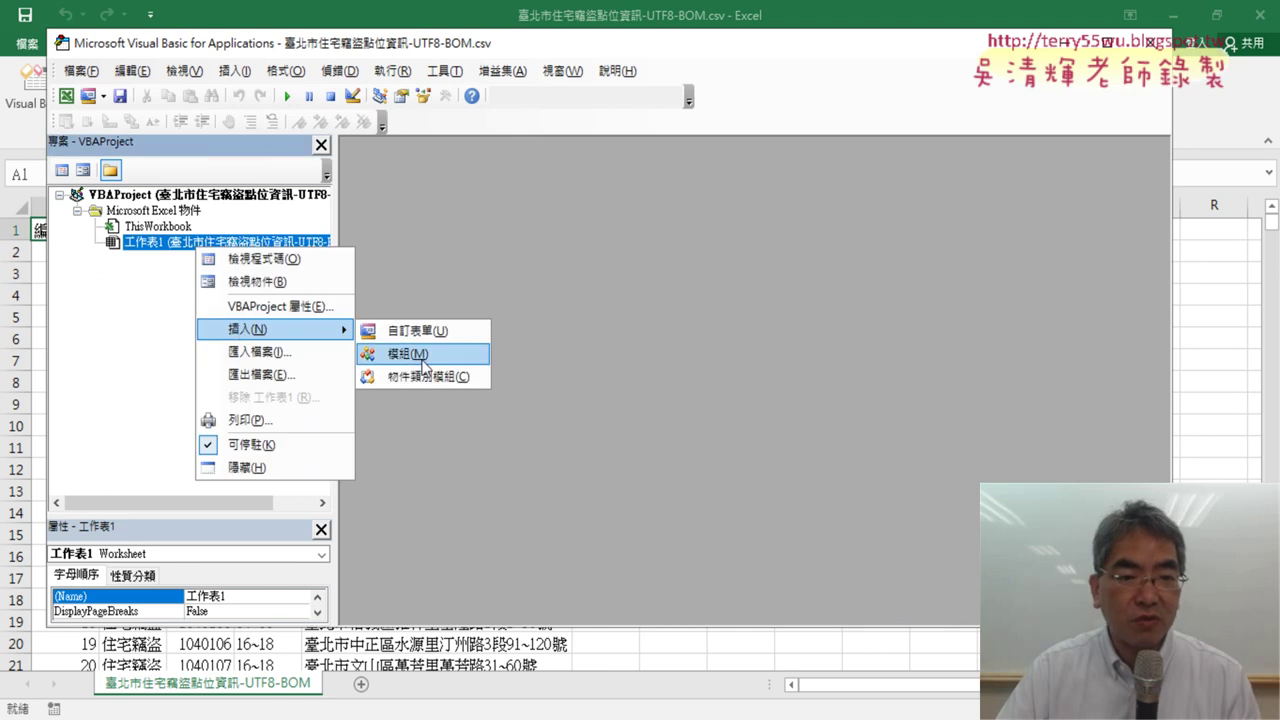
left_click(407, 354)
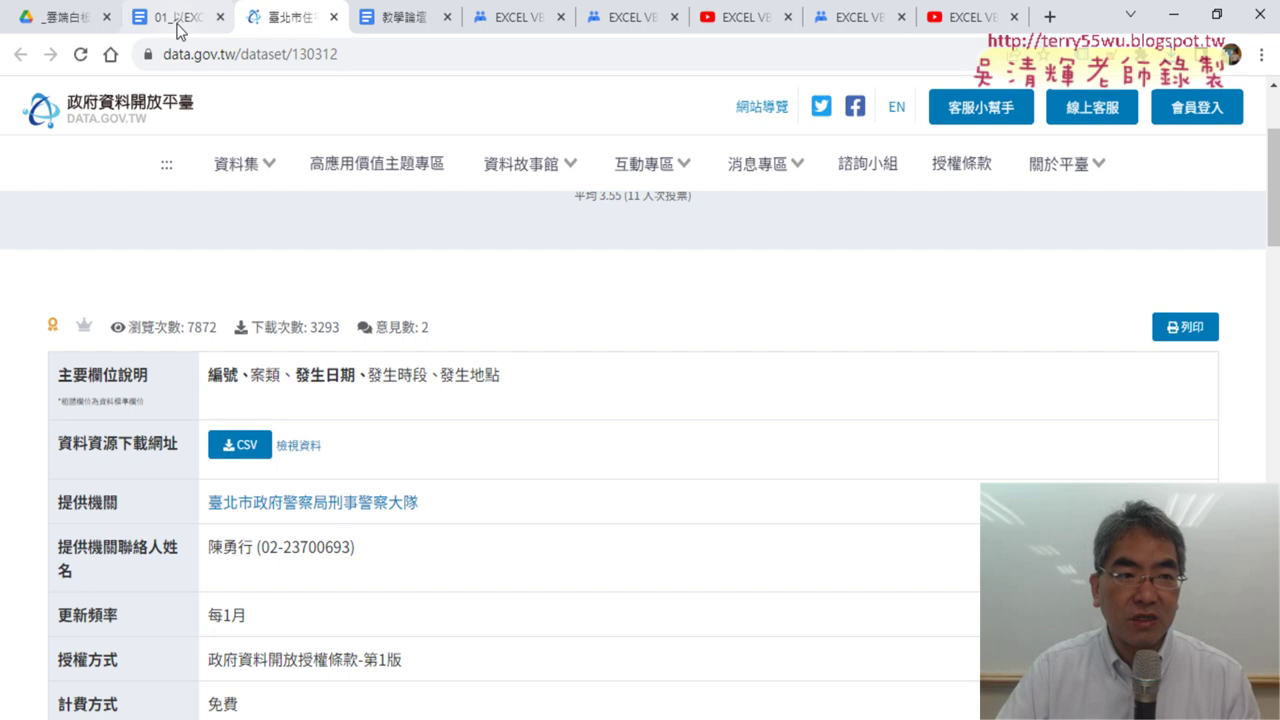
- Select the Sub 住宅竊盜下載() macro code in the notes' 練習之一程式碼 section
left_click(180, 18)
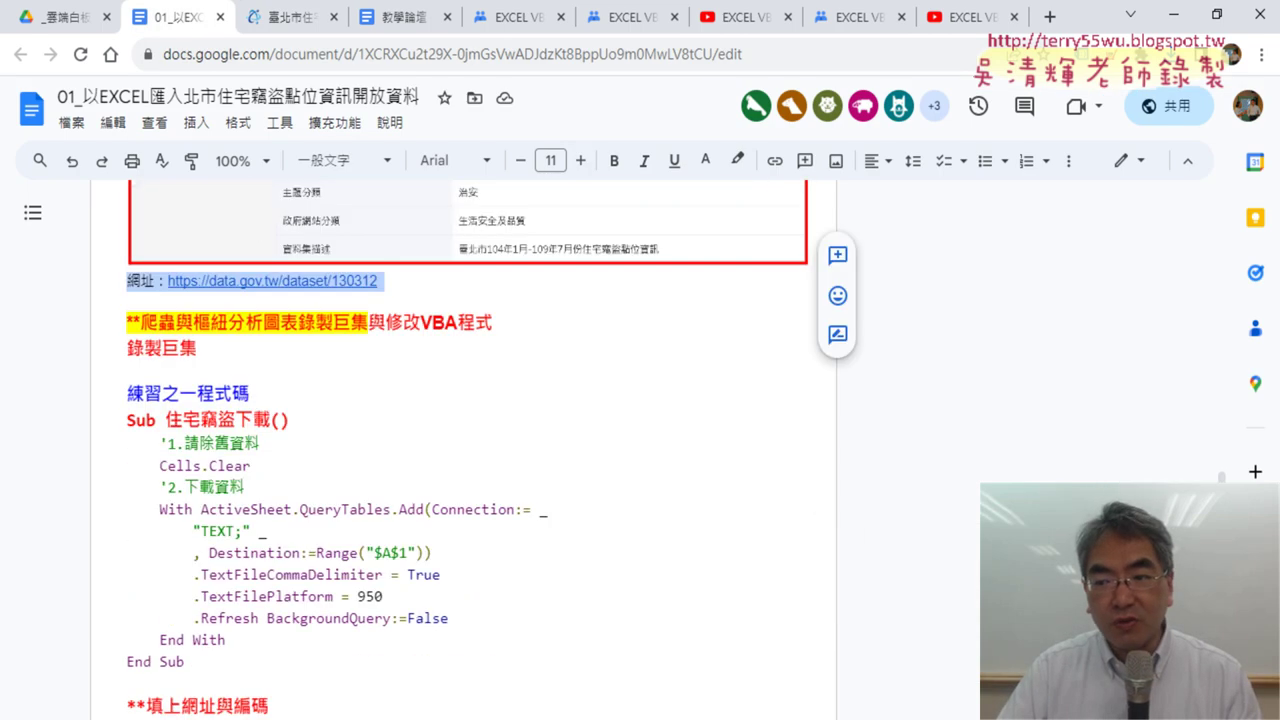
scroll(689, 447, "down", 2)
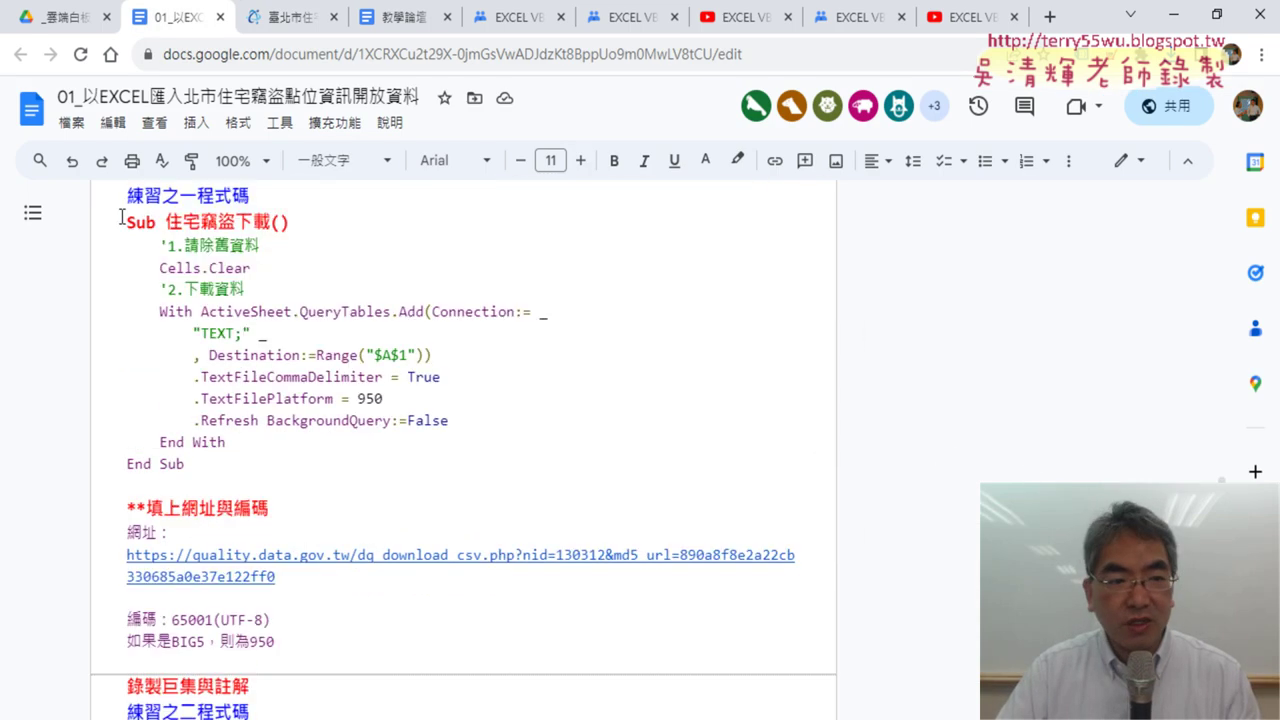
left_click_drag(121, 217, 306, 404)
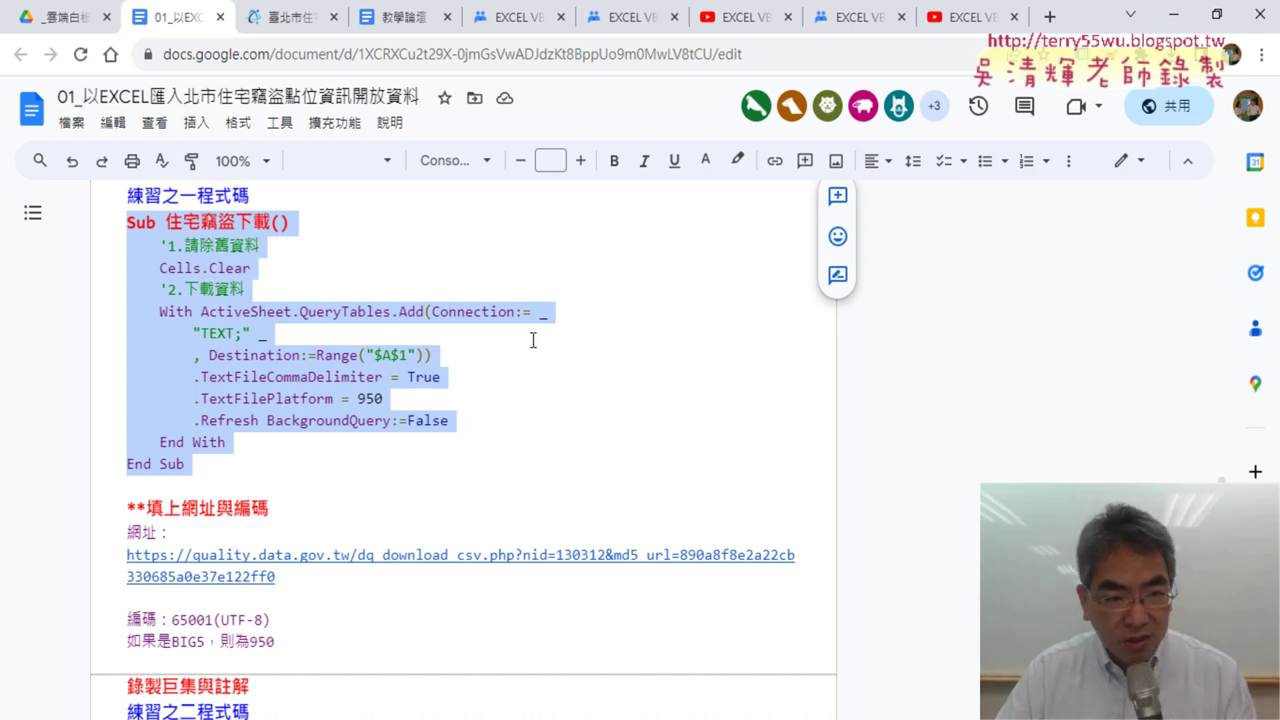
left_click(246, 333)
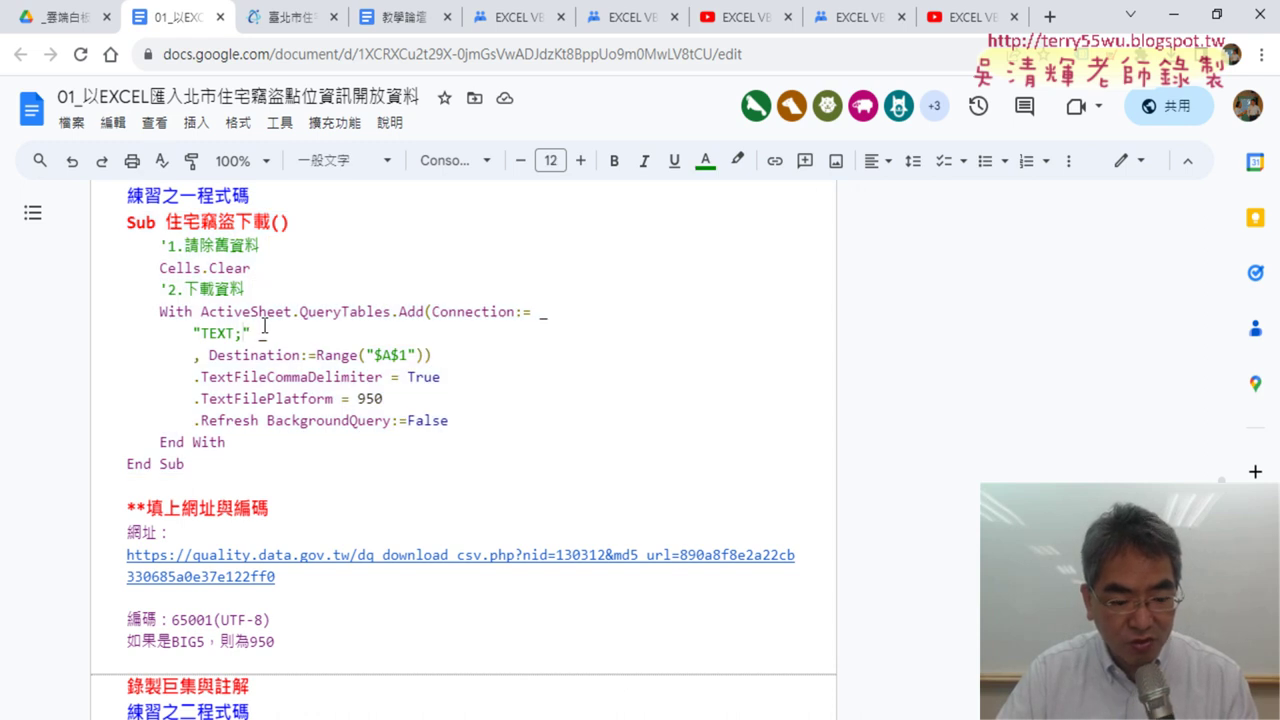
left_click_drag(224, 452, 119, 218)
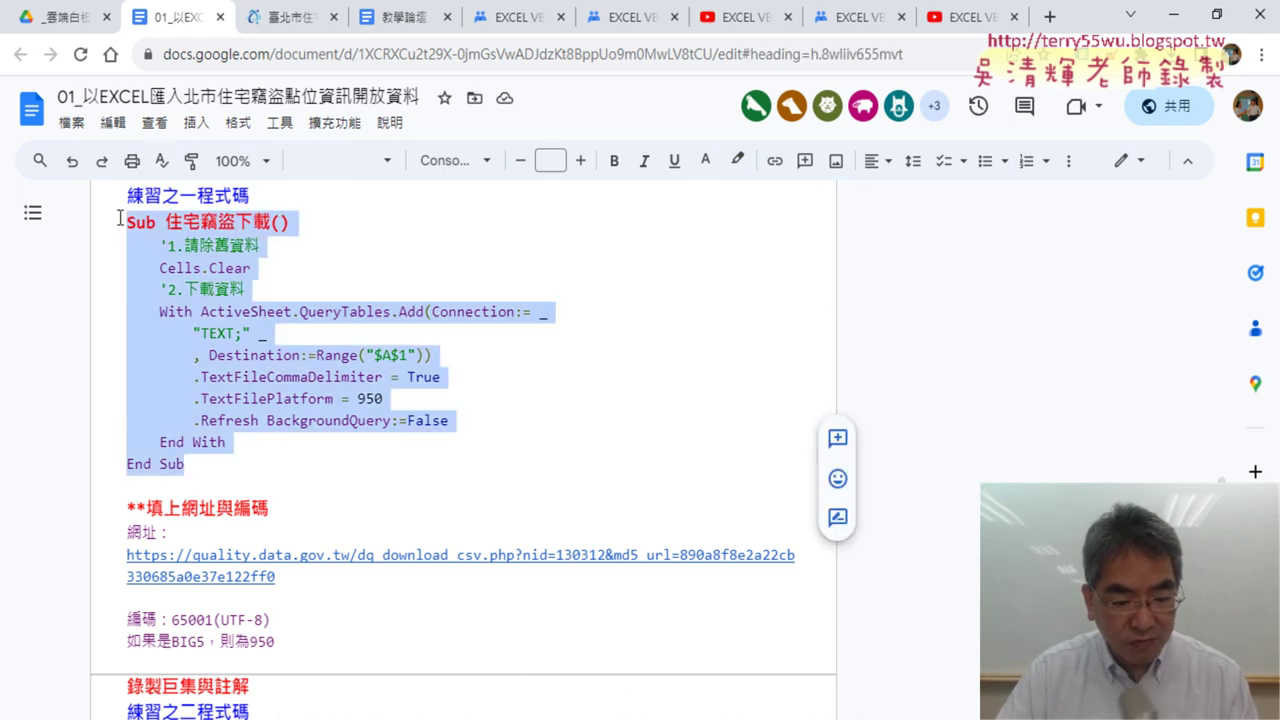
- Paste the 住宅竊盜下載 macro into Module1 and place the cursor right after TEXT;
key("alt+Tab")
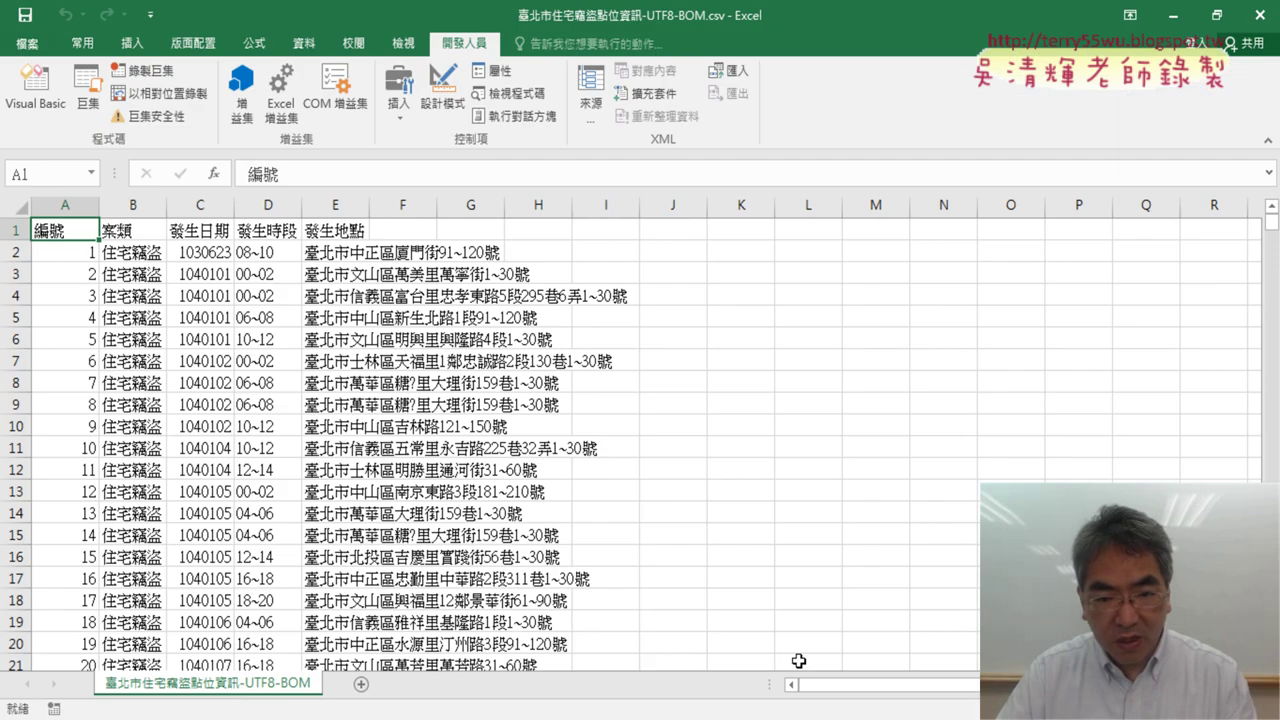
left_click(35, 85)
type("Sub 住宅竊盜下載()     '1.請除舊資料     Cells.Clear     '2.下載資料     With ActiveSheet.QueryTables.Add(Connection:= _         \"TEXT;\" _         , Destination:=Range(\"$A$1\"))         .TextFileCommaDelimiter = True         .TextFilePlatform = 950         .Refresh BackgroundQuery:=False     End With End Sub")
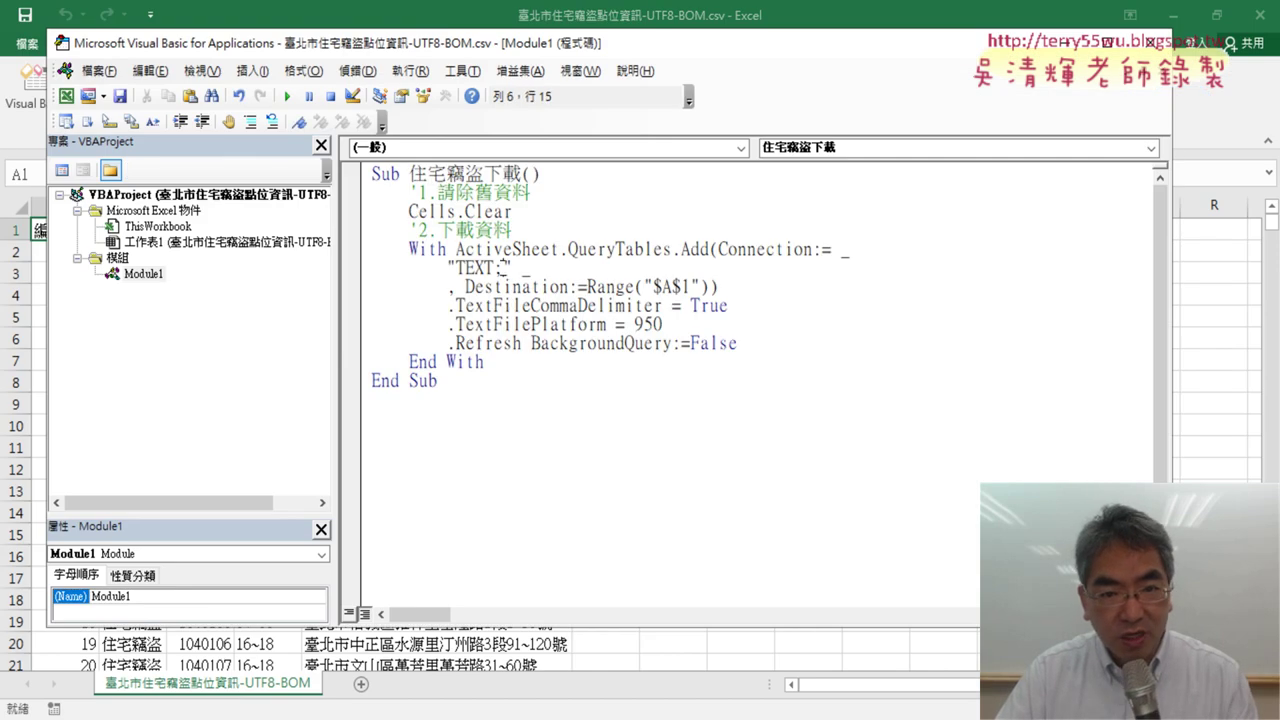
left_click_drag(503, 268, 464, 268)
left_click(503, 268)
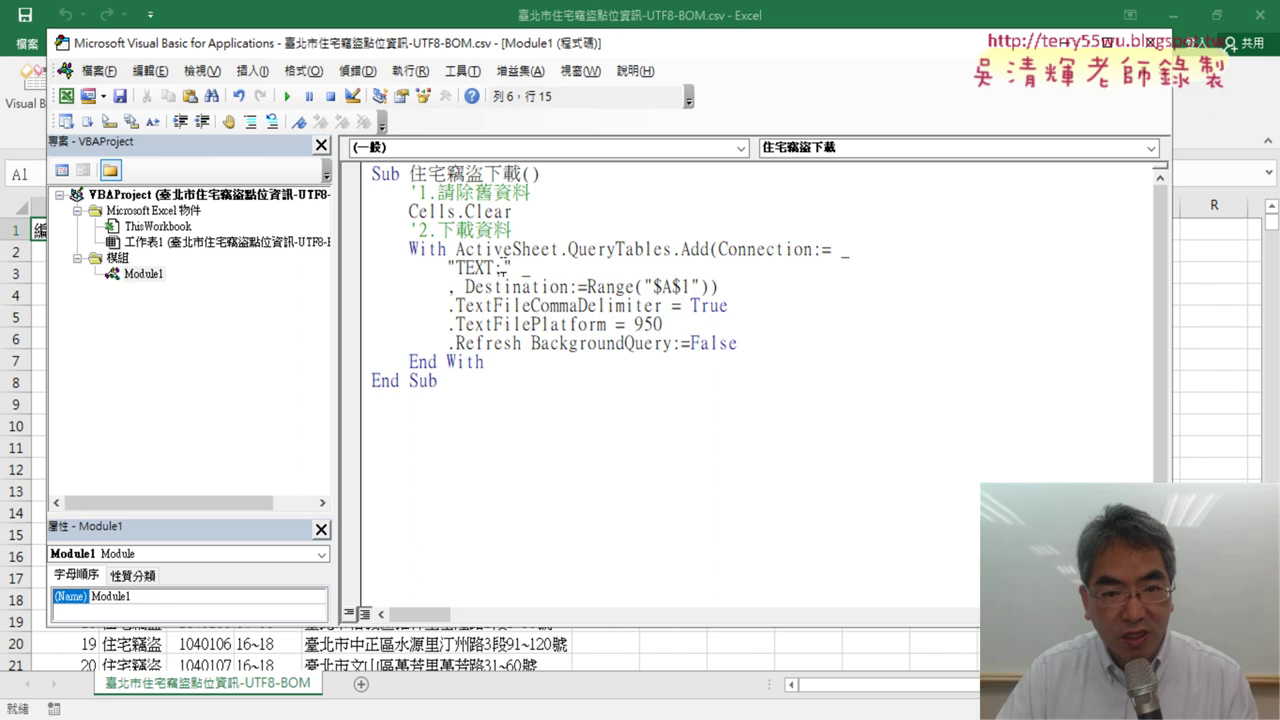
- Copy the dataset's CSV download URL from data.gov.tw and paste it after TEXT;
left_click(557, 718)
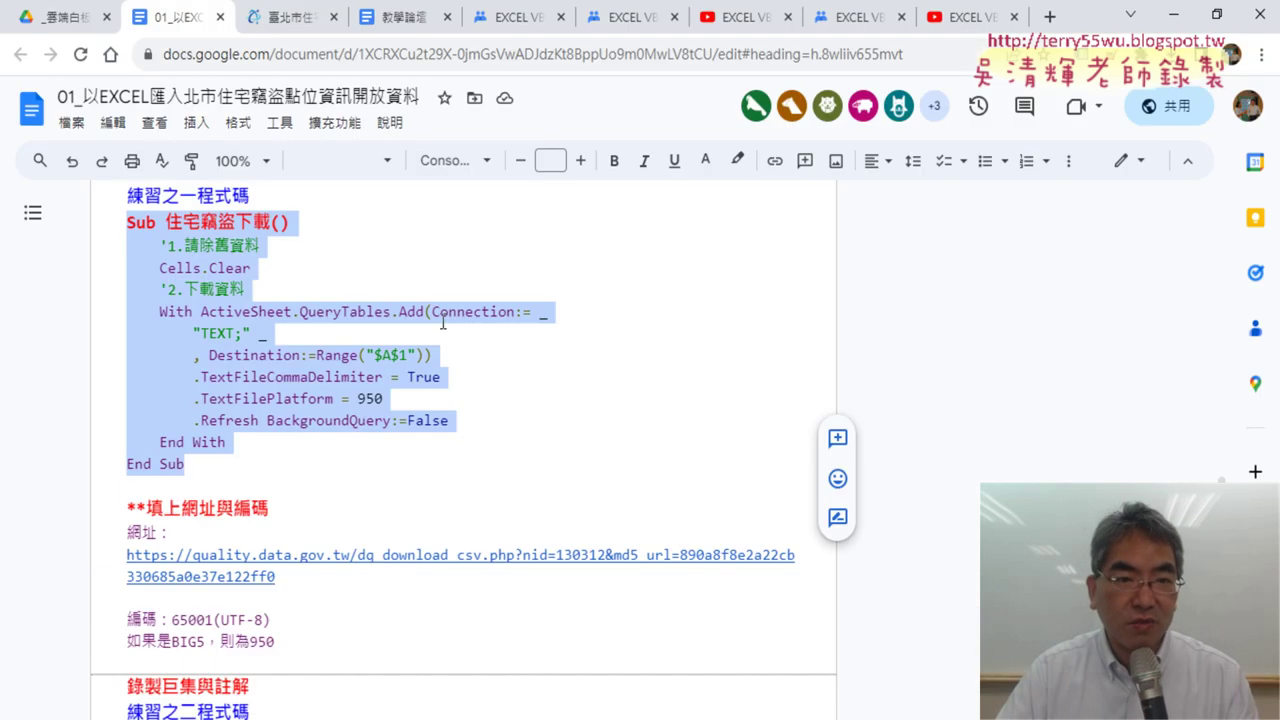
left_click(300, 20)
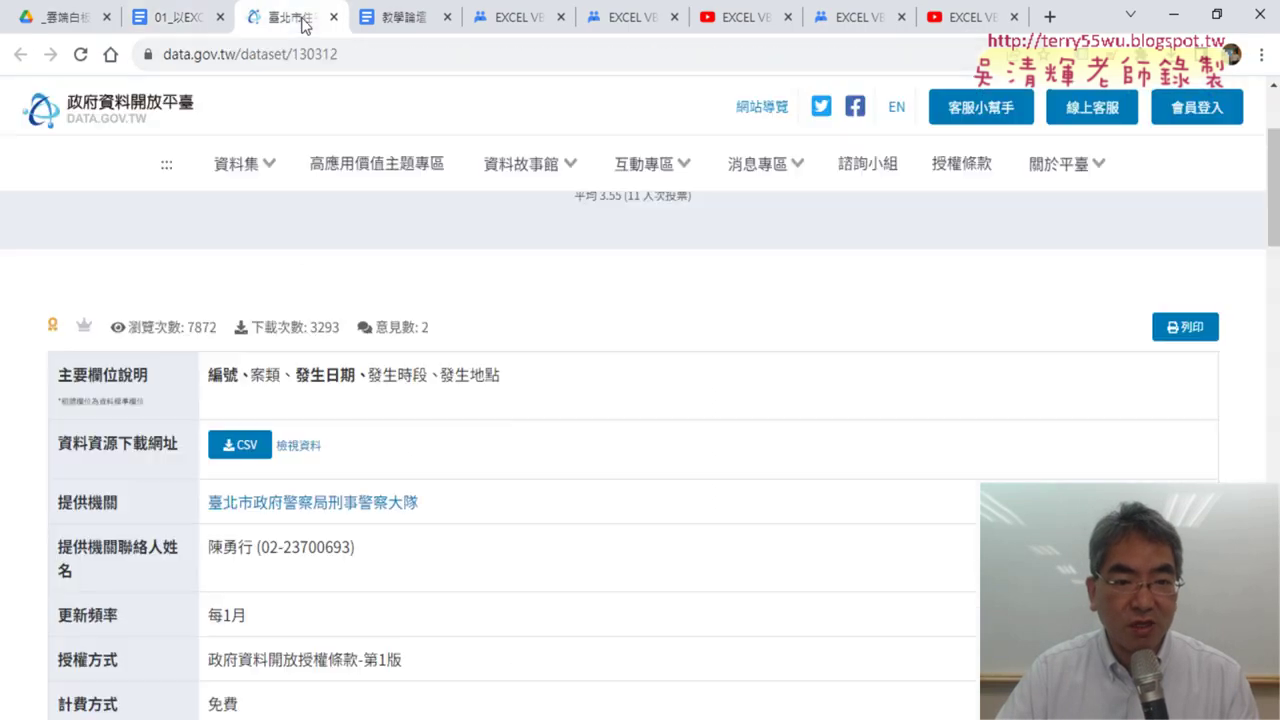
left_click(308, 445)
left_click_drag(420, 468, 322, 442)
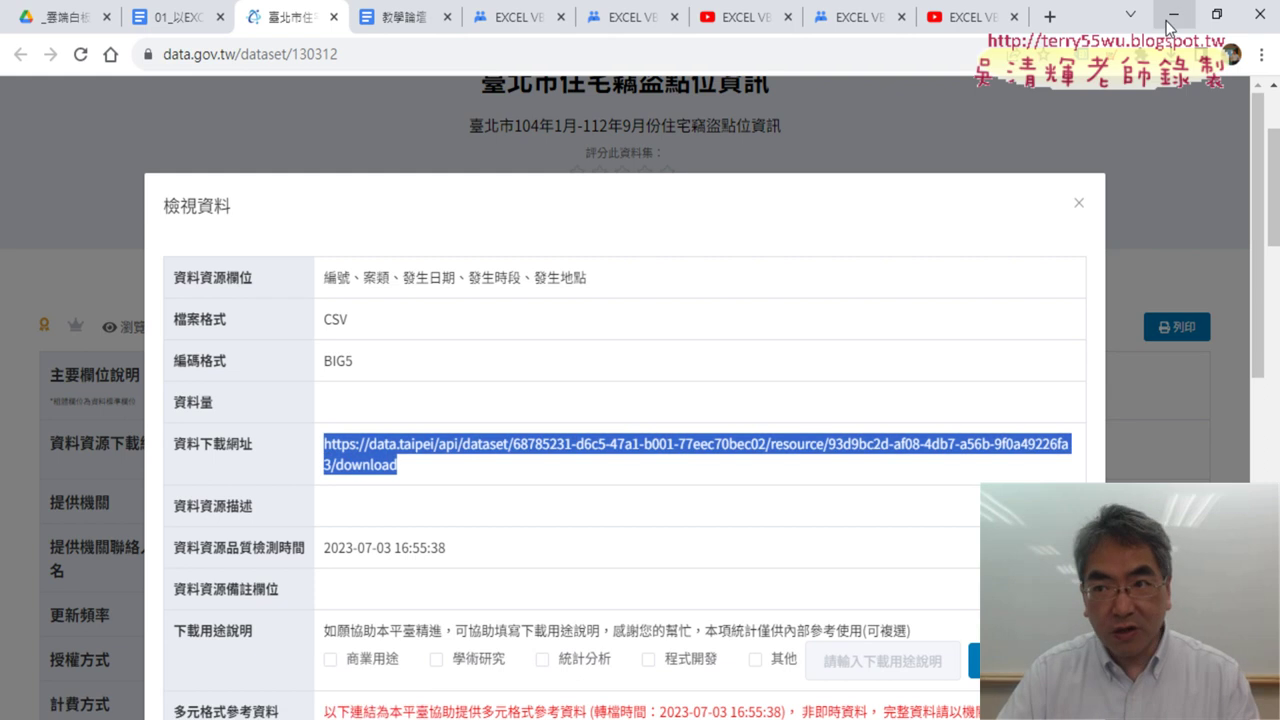
key("alt+Tab")
key("ctrl+v")
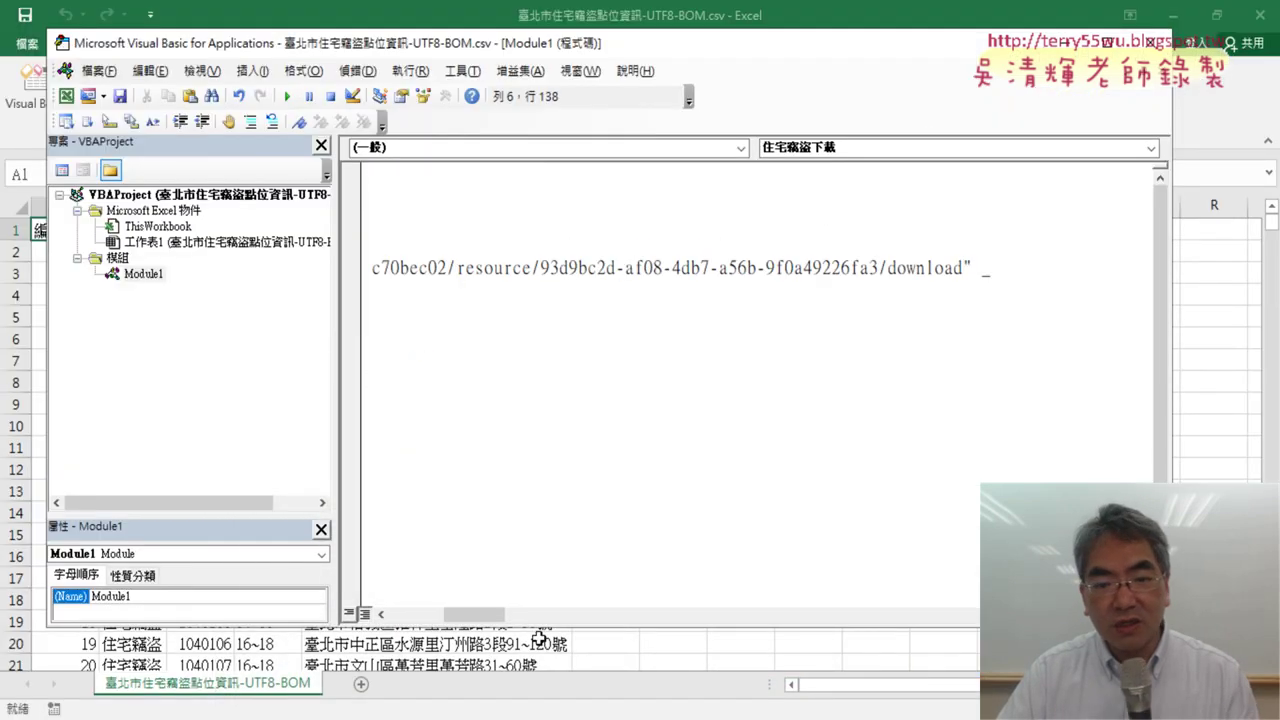
- Check the TextFilePlatform 950 encoding and move the code editor aside to show the sheet
left_click_drag(475, 613, 397, 613)
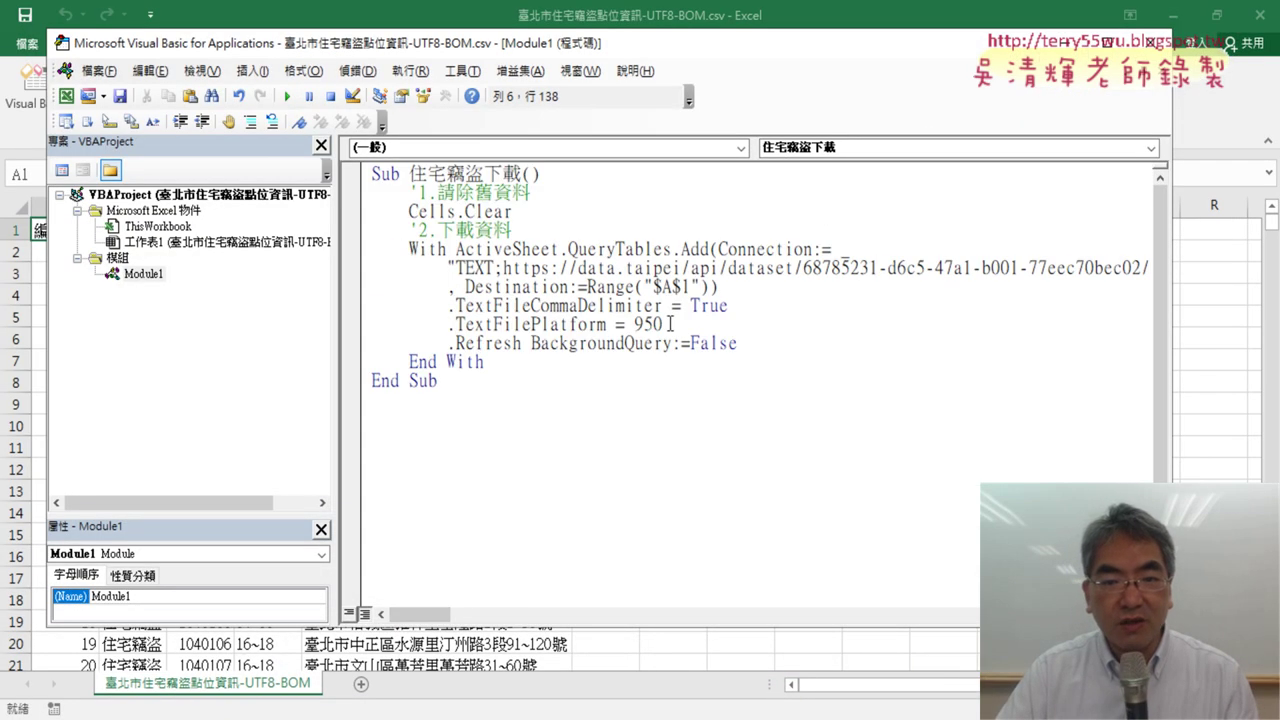
left_click_drag(662, 324, 633, 324)
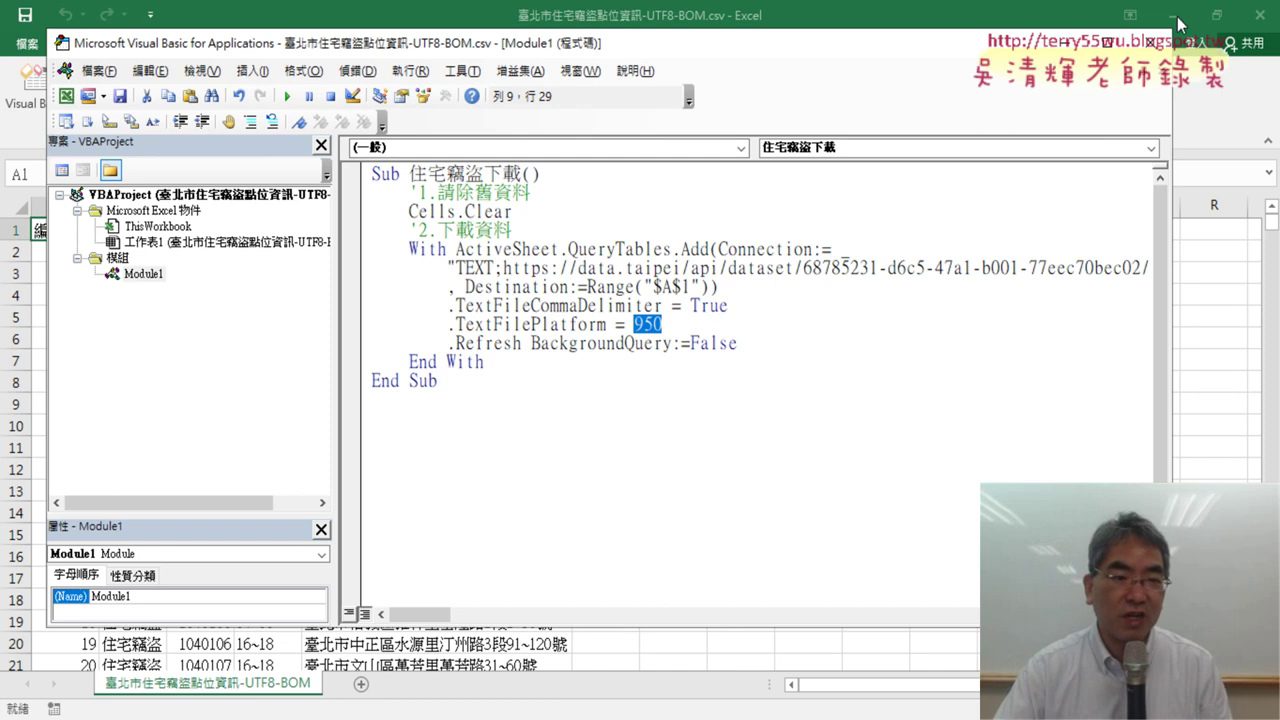
left_click_drag(565, 53, 897, 72)
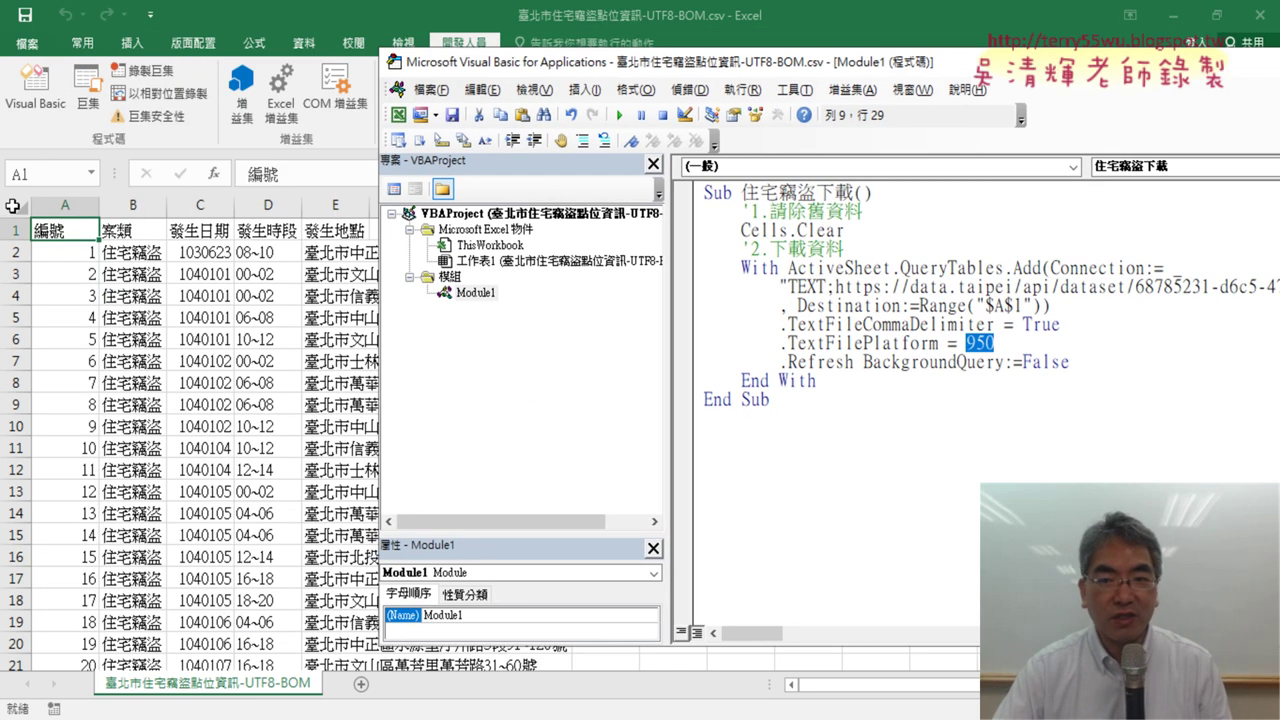
- Run the 住宅竊盜下載 macro to load the burglary records into the worksheet
key("F5")
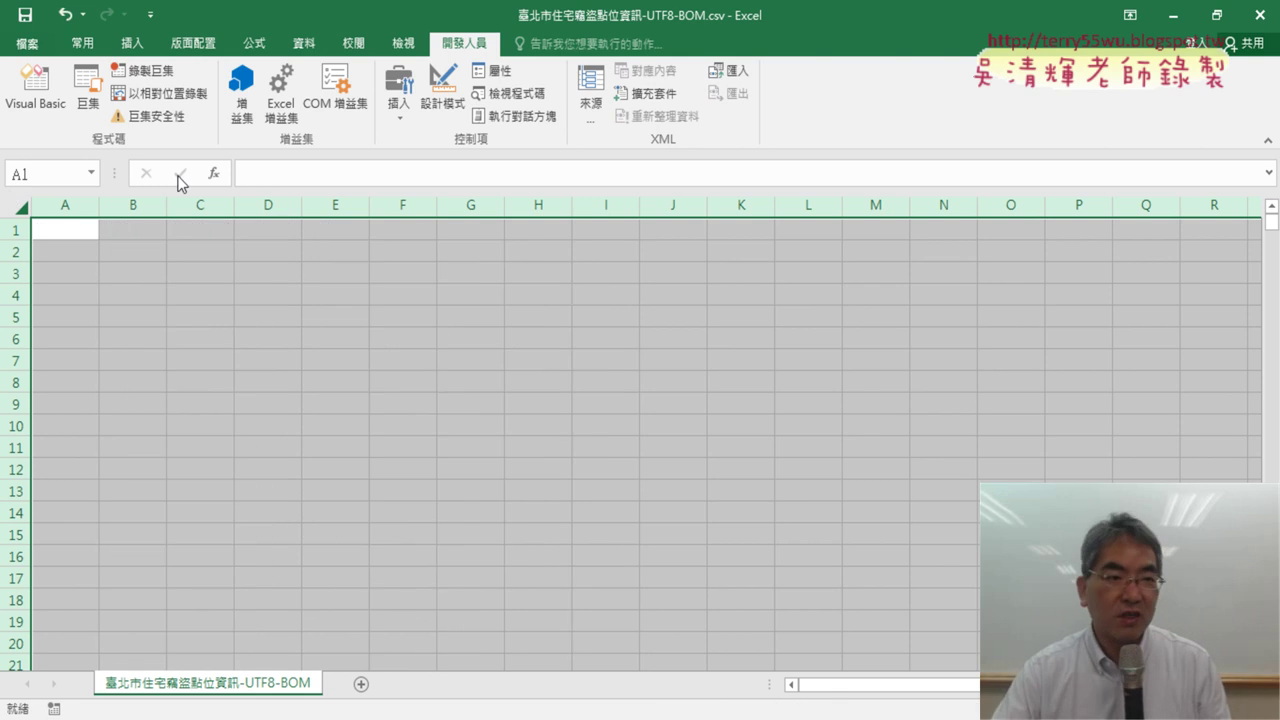
left_click(3, 110)
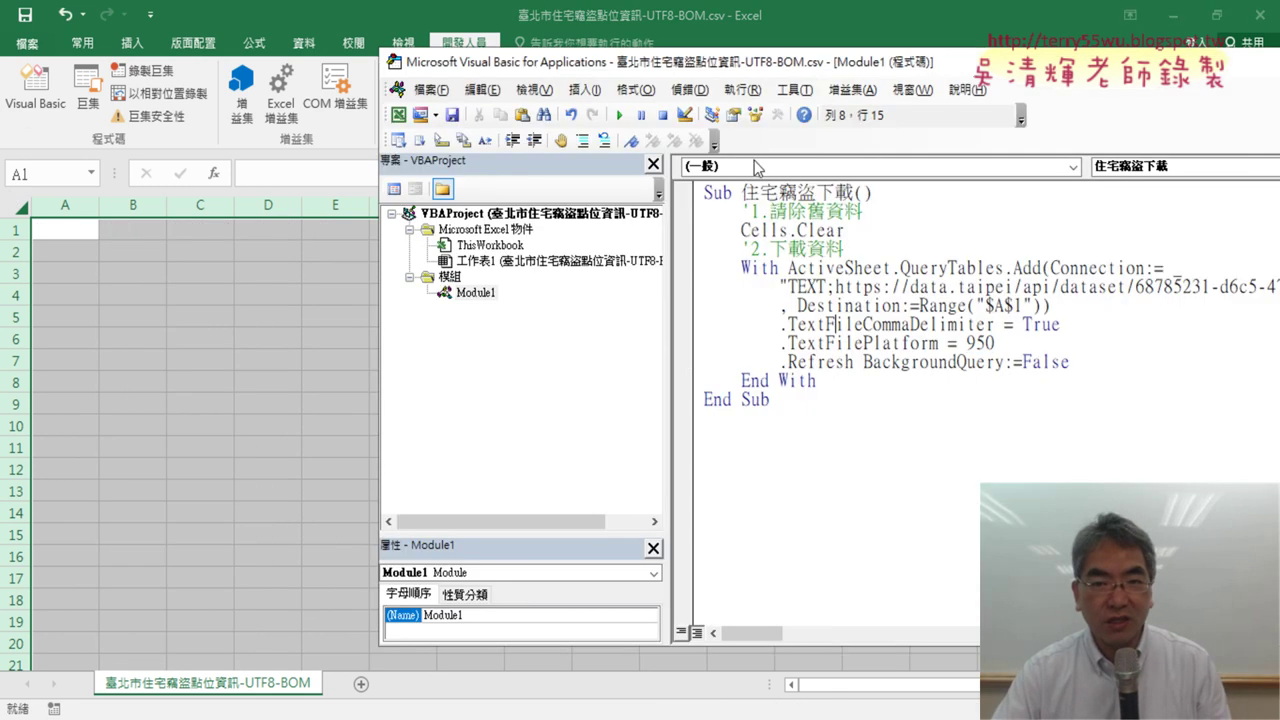
left_click(620, 115)
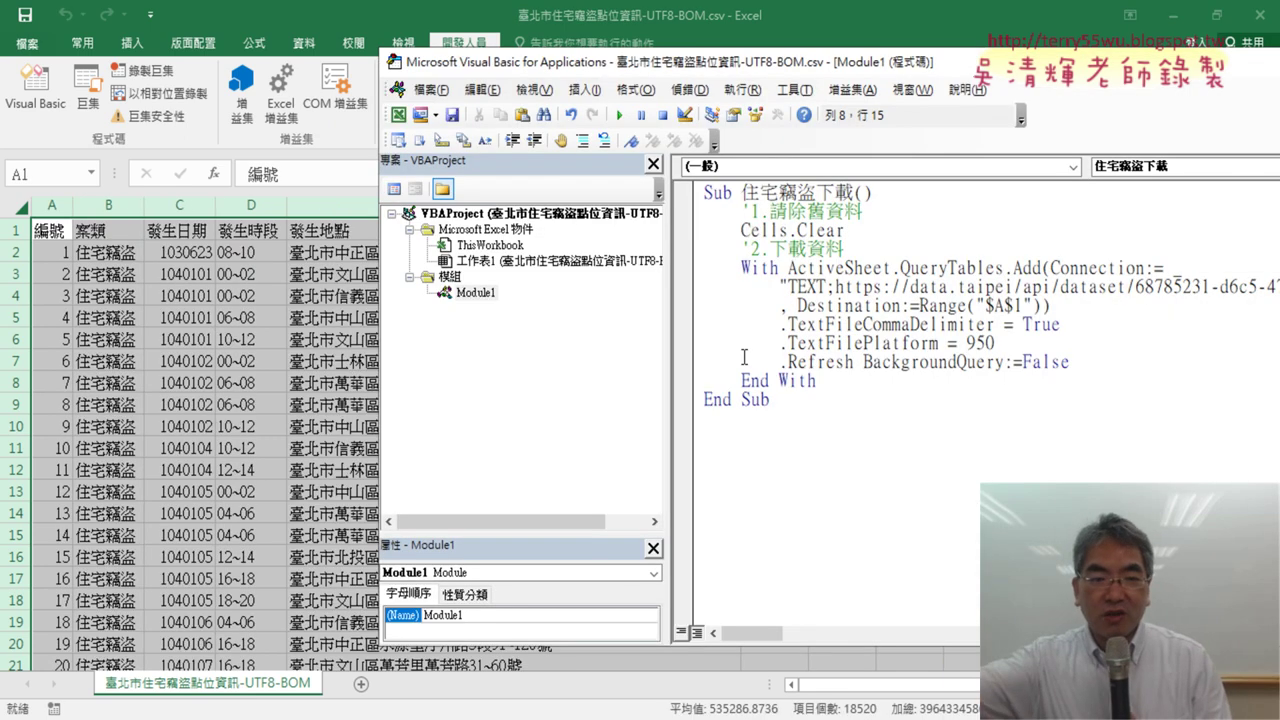
left_click(788, 451)
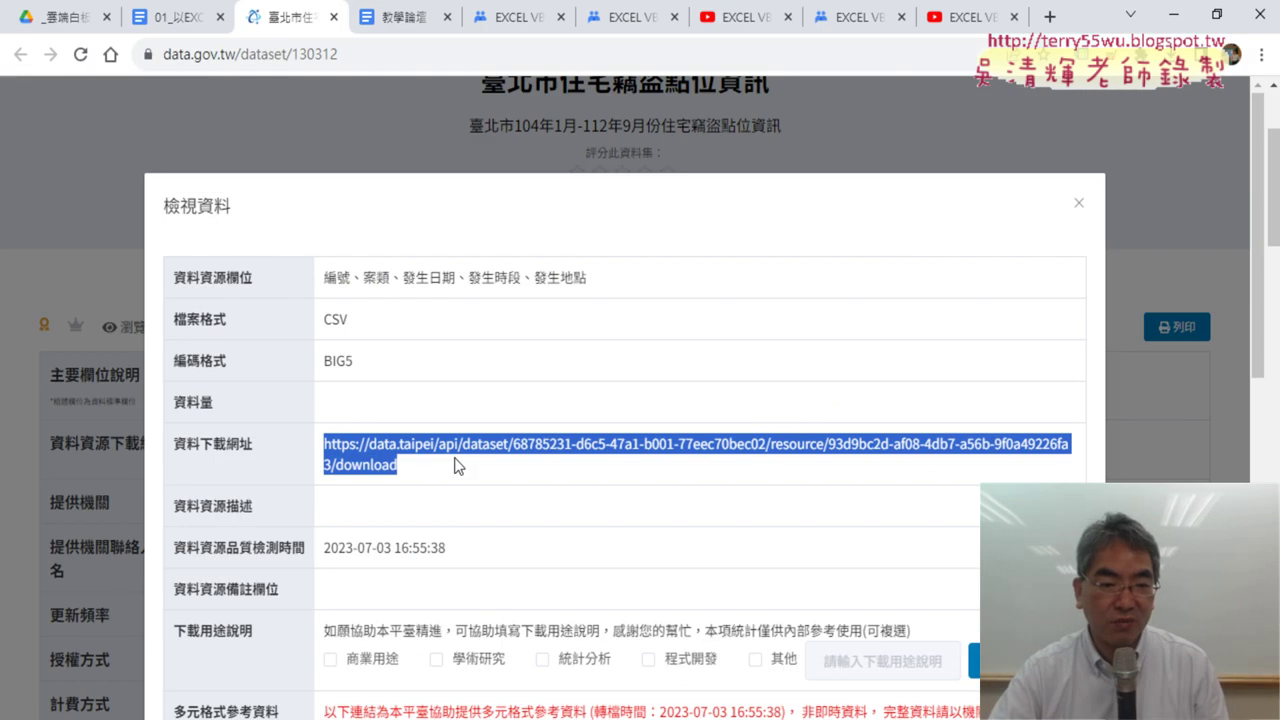
left_click(183, 18)
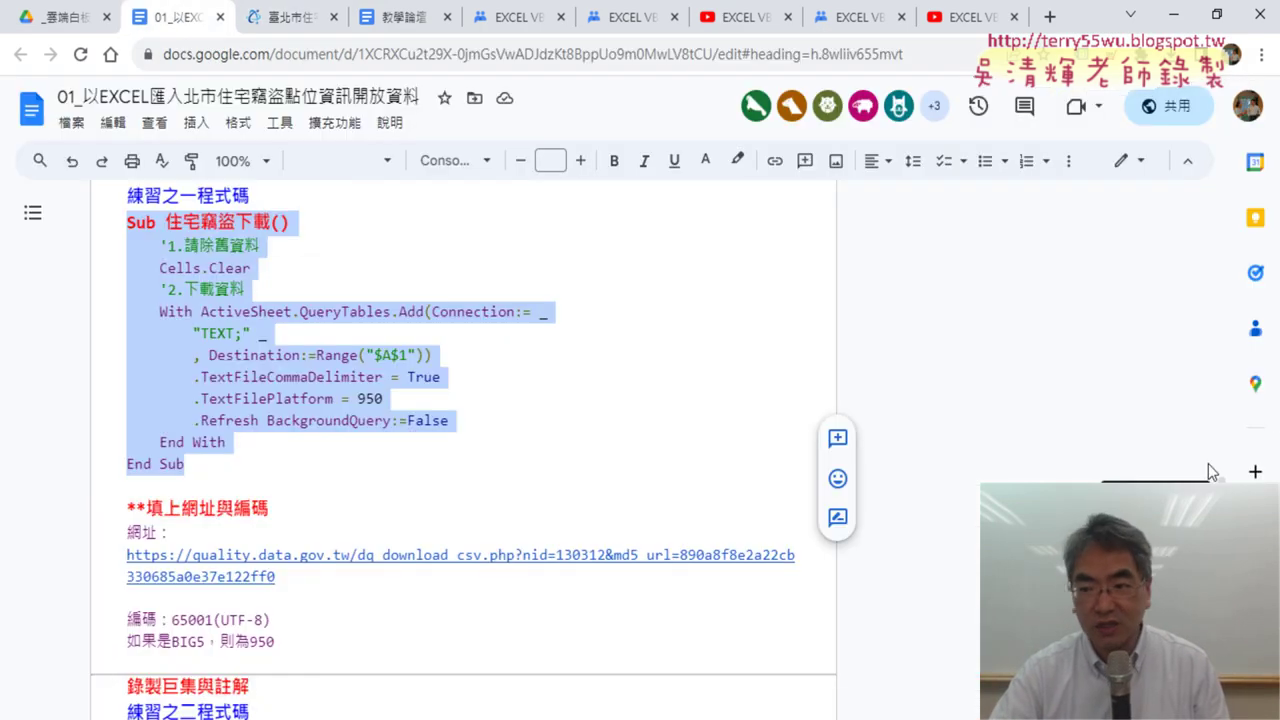
- Enlarge the two 改為 replacement lines in the second practice code to 14 pt
scroll(620, 469, "down", 4)
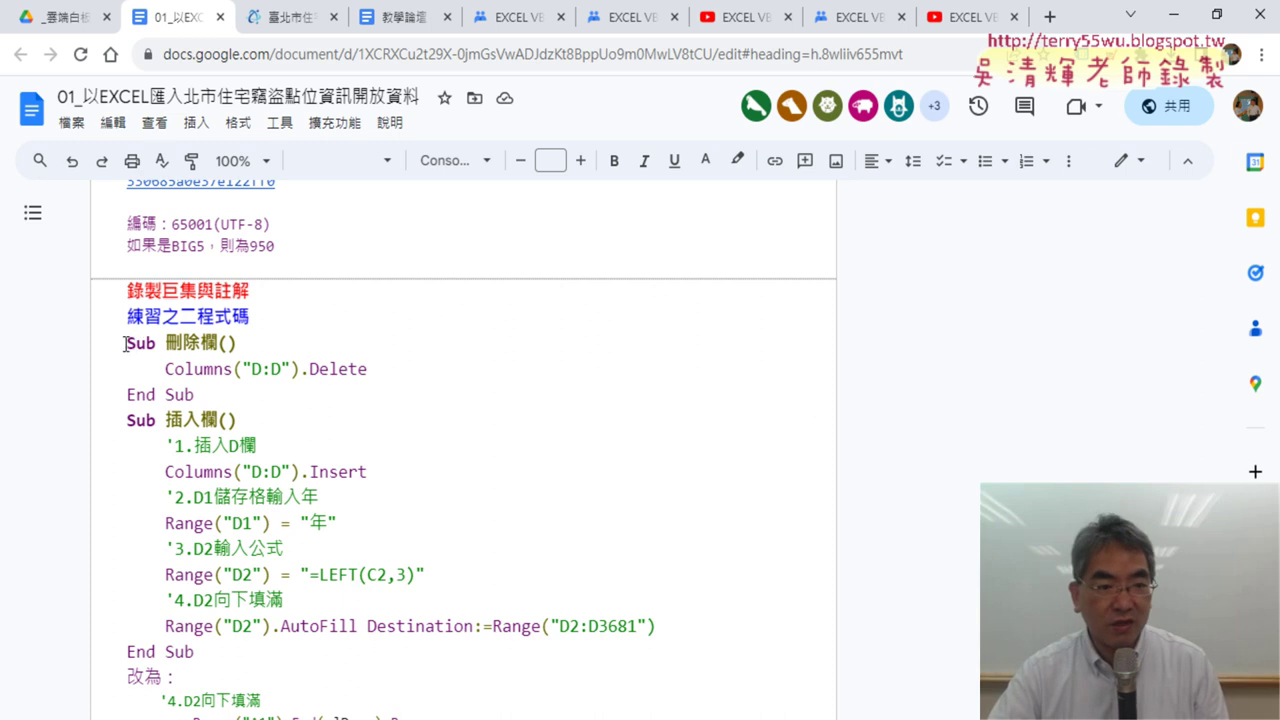
mouse_move(125, 344)
left_mouse_down()
mouse_move(213, 351)
mouse_move(231, 390)
mouse_move(209, 650)
left_mouse_up()
scroll(395, 589, "down", 2)
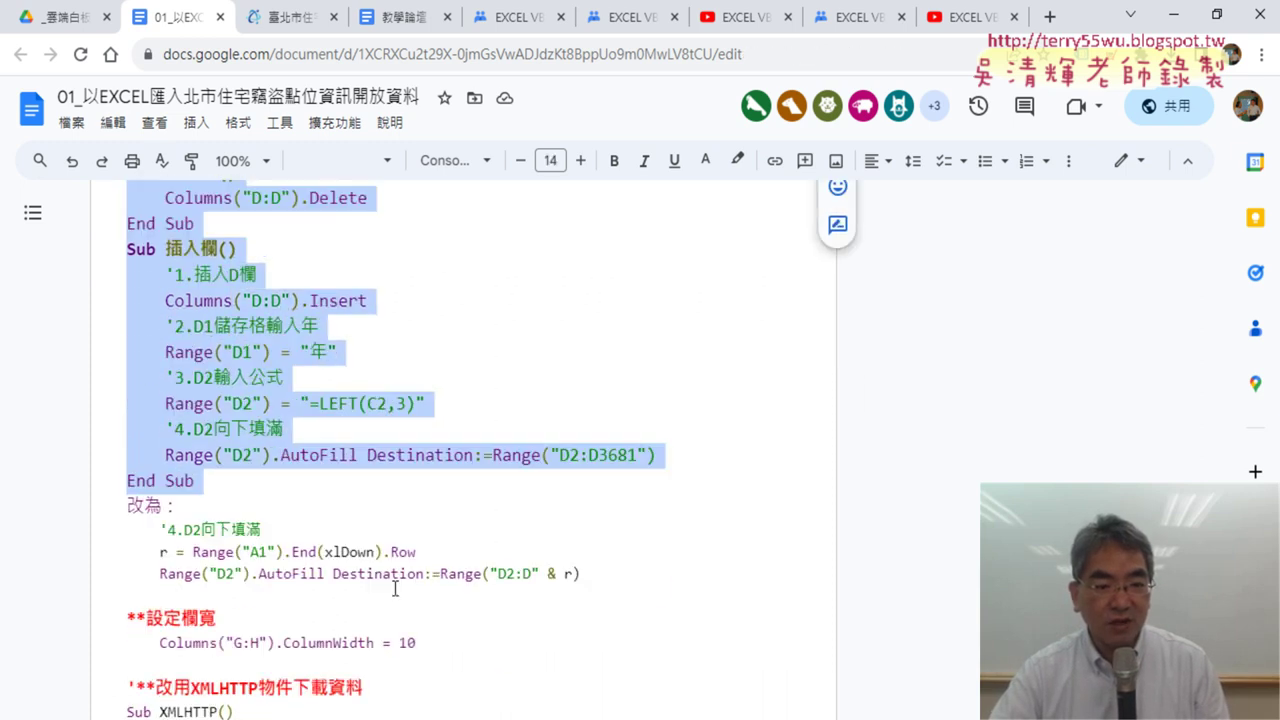
scroll(395, 589, "down", 2)
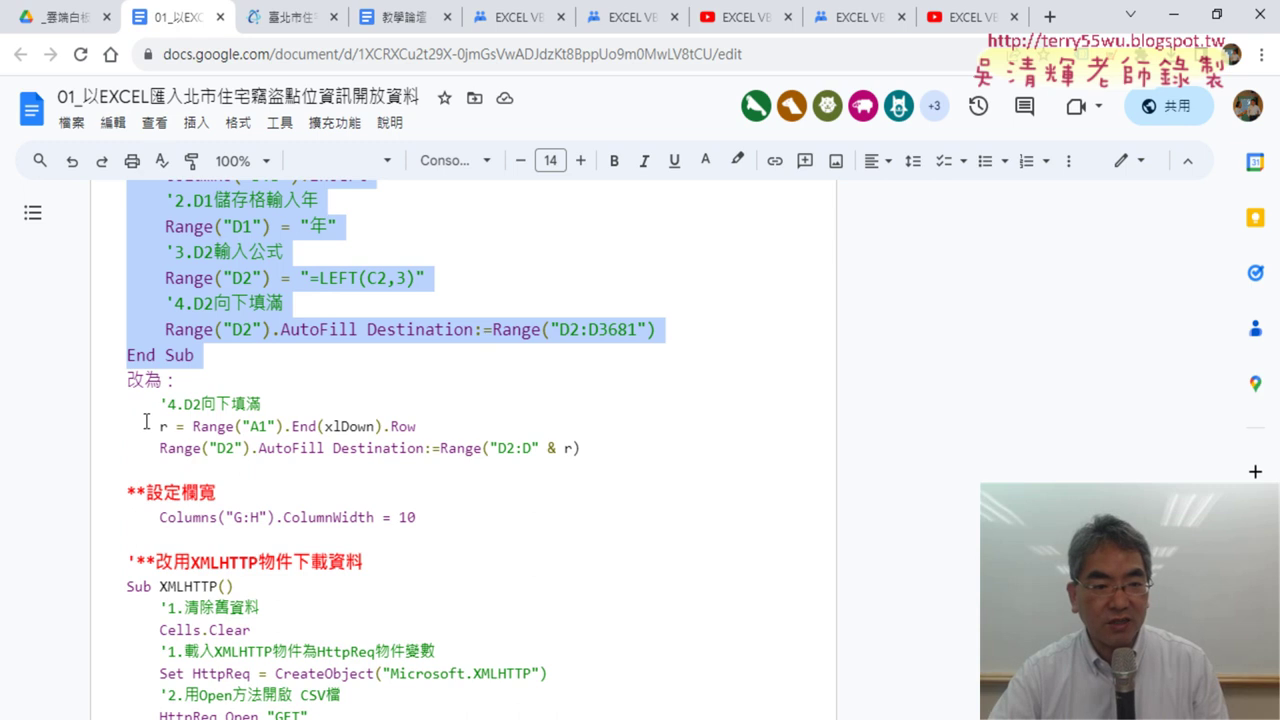
left_click_drag(116, 403, 598, 456)
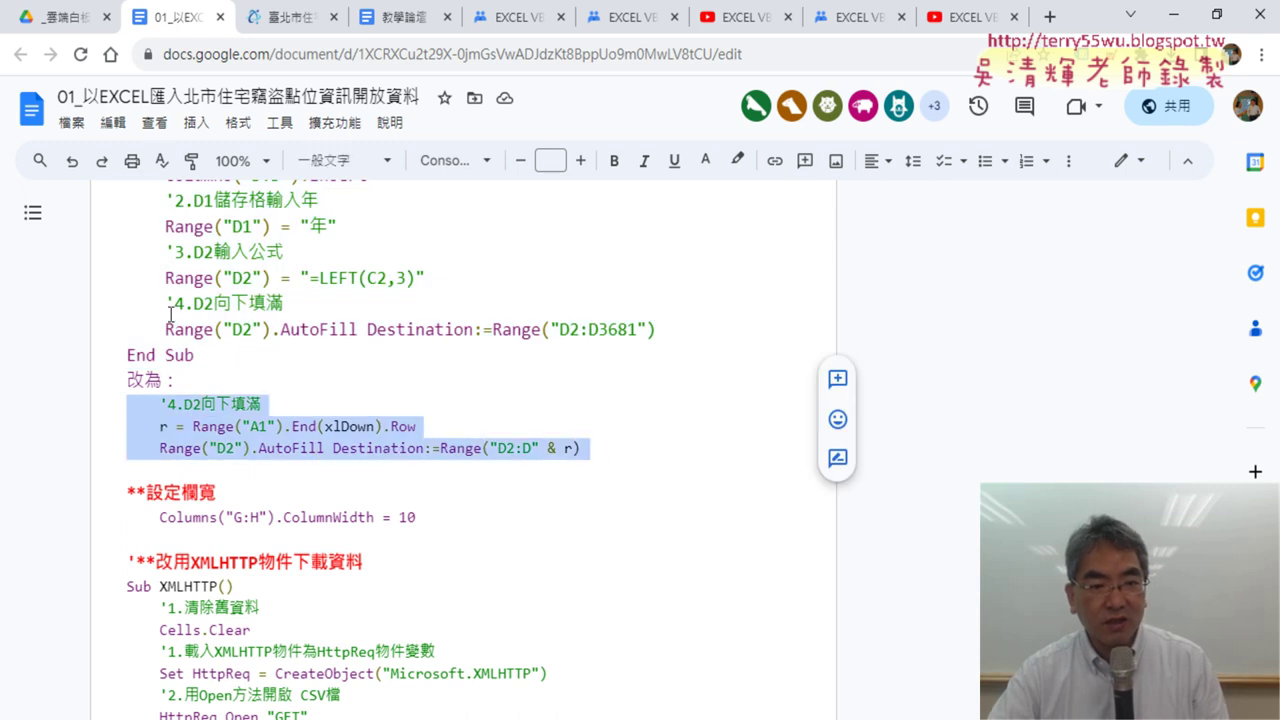
left_click_drag(161, 329, 639, 330)
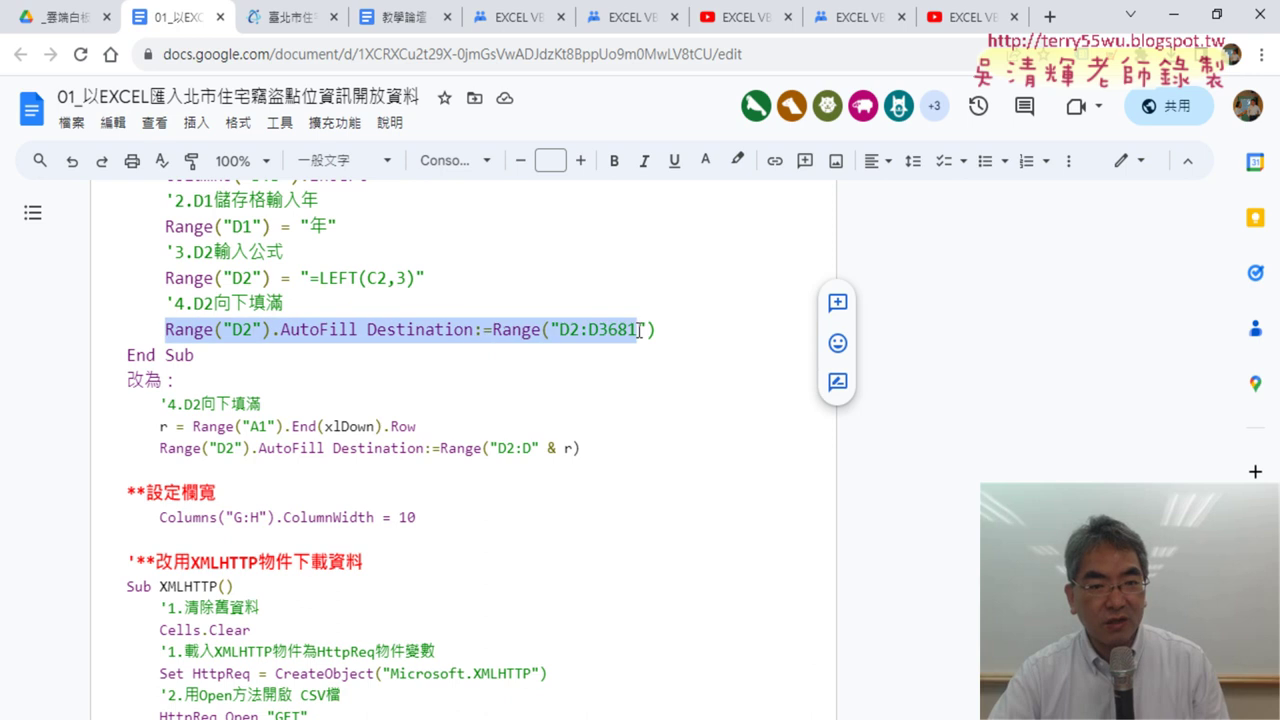
left_click_drag(590, 448, 93, 424)
left_click(580, 160)
left_click(580, 160)
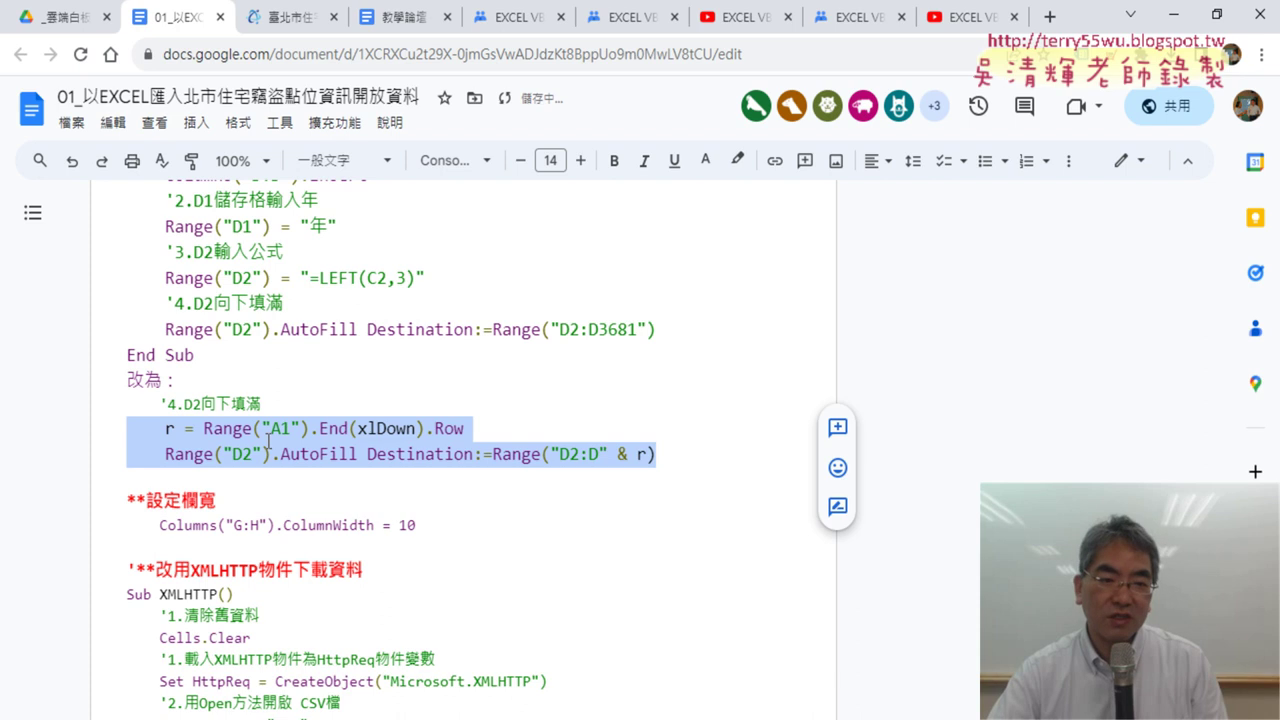
- Highlight Range("A1").End(xlDown).Row in yellow and enlarge it to 16 pt
left_click_drag(464, 428, 203, 425)
left_click(737, 160)
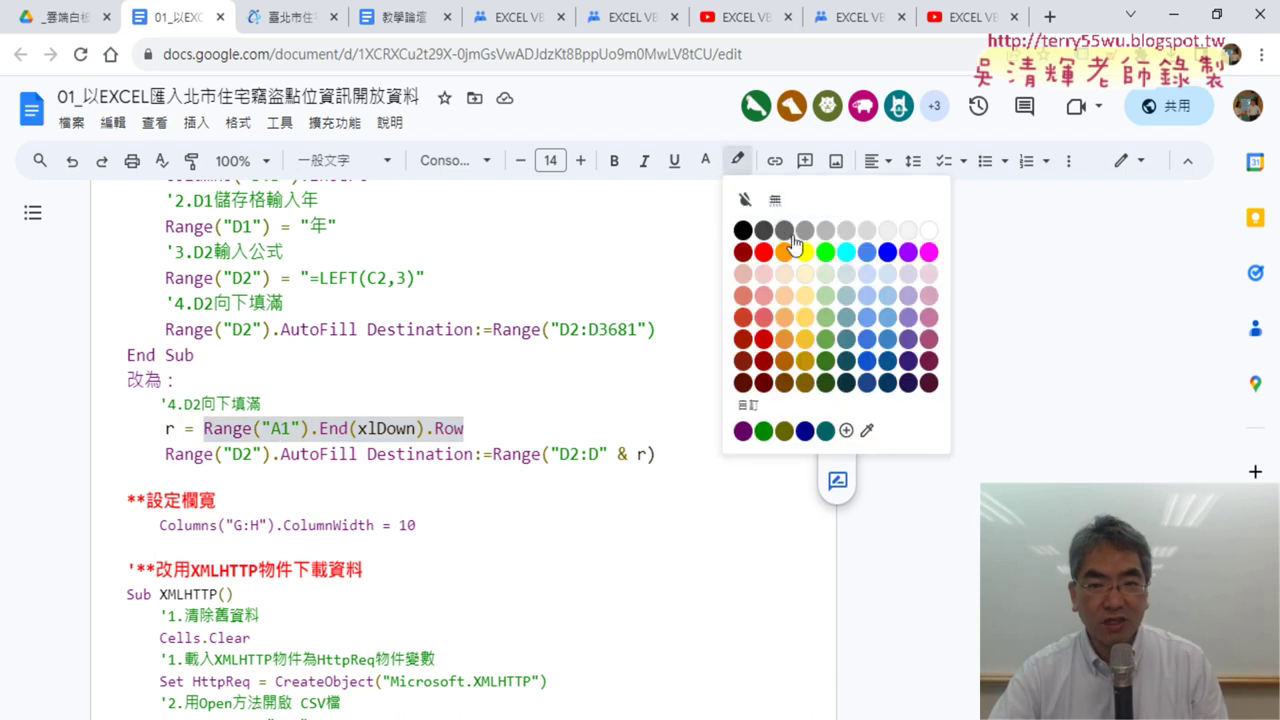
left_click(805, 254)
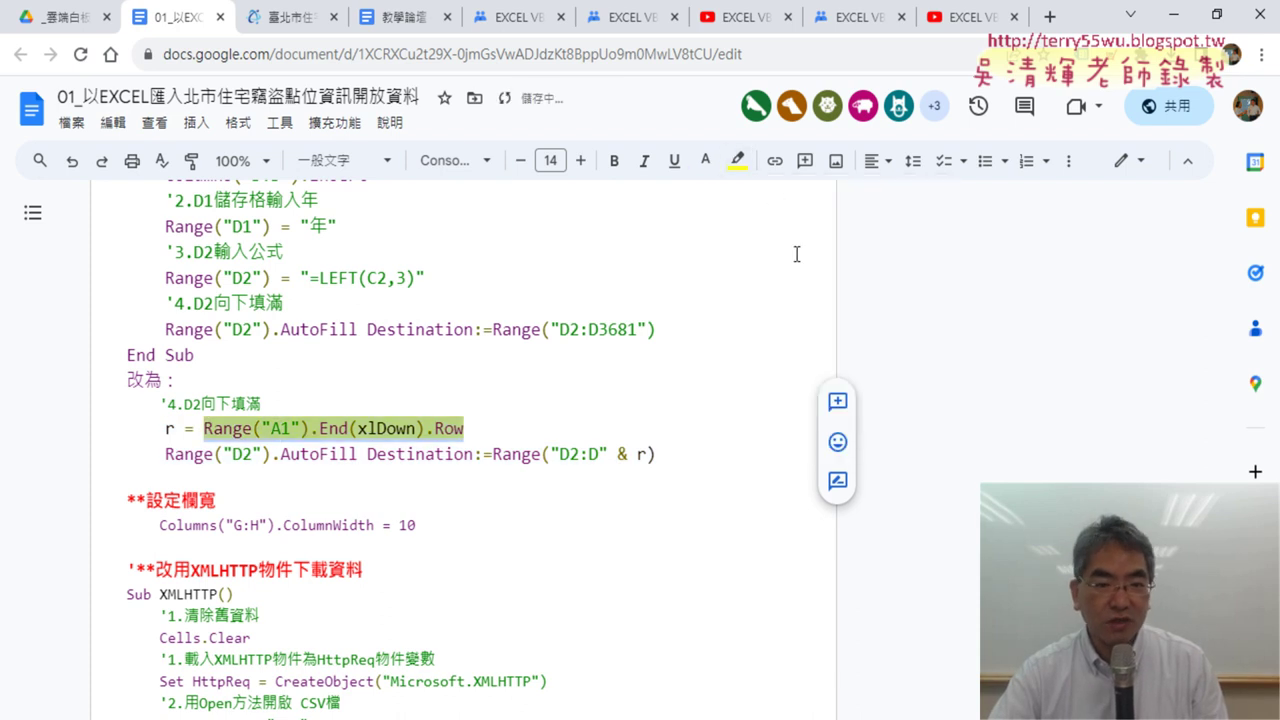
double_click(582, 161)
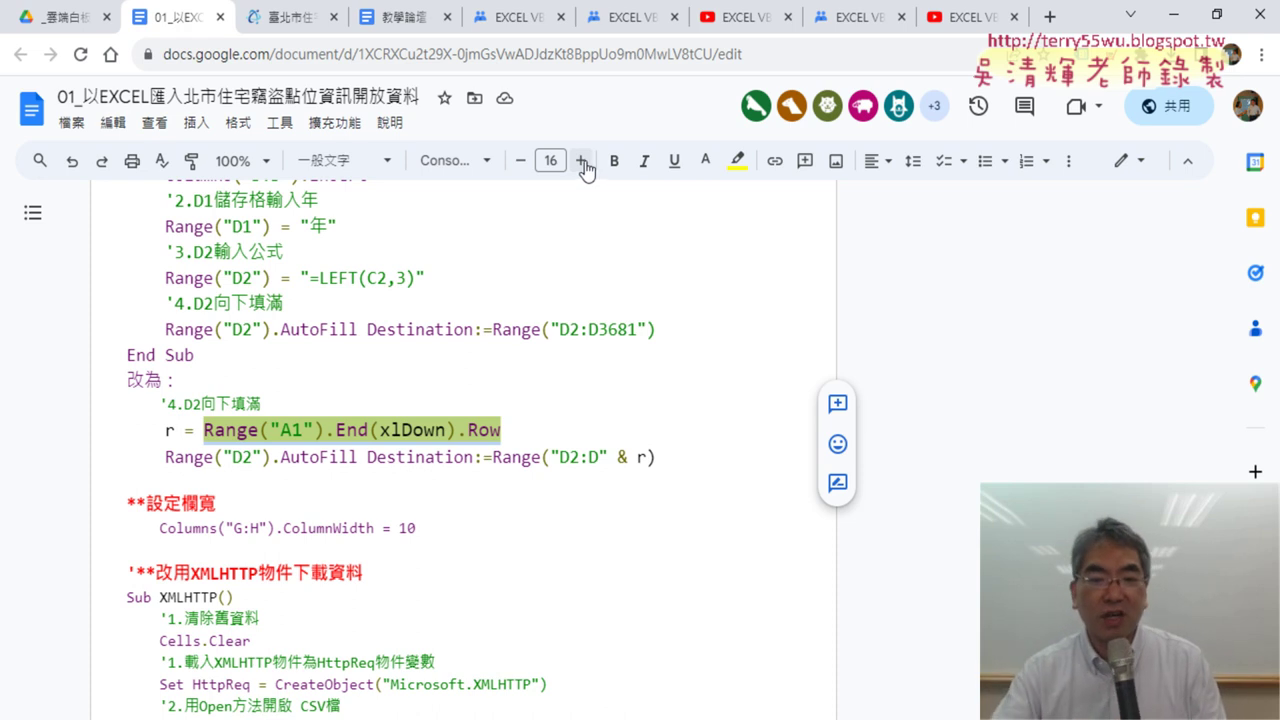
- Select the 刪除欄 and 插入欄 macros in the 練習之二程式碼 section
left_click_drag(598, 330, 638, 329)
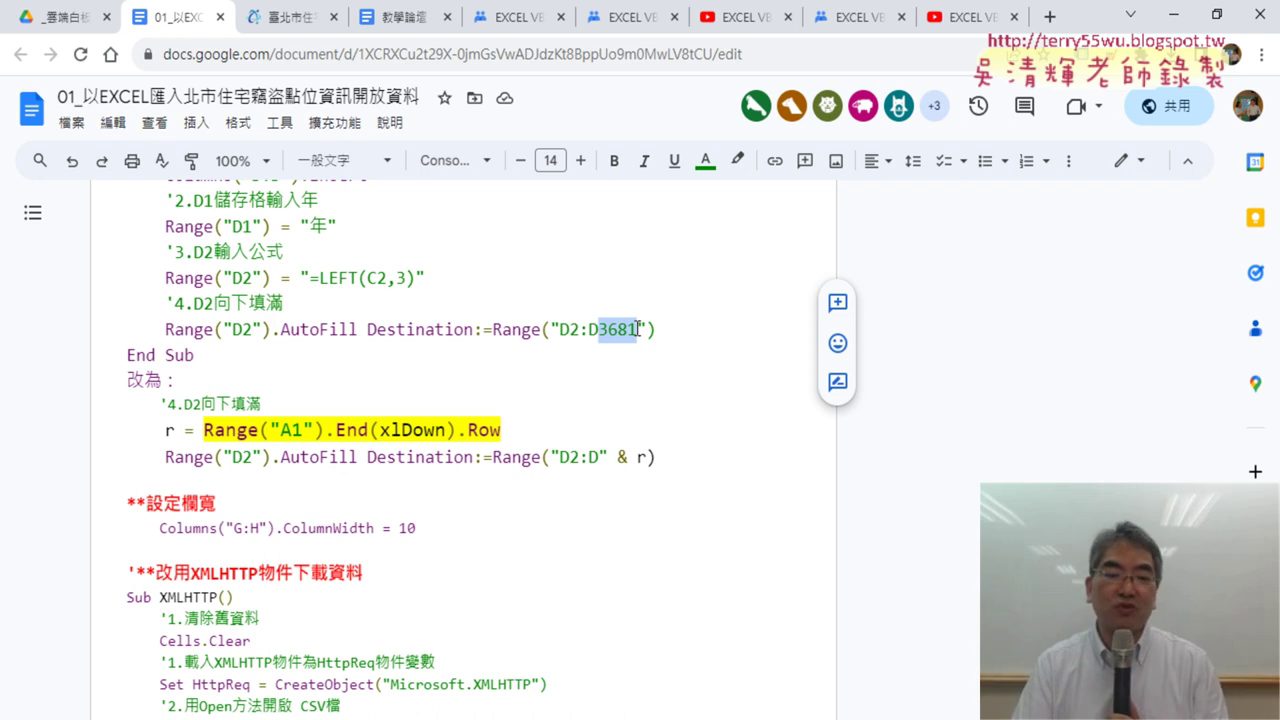
scroll(313, 467, "up", 1)
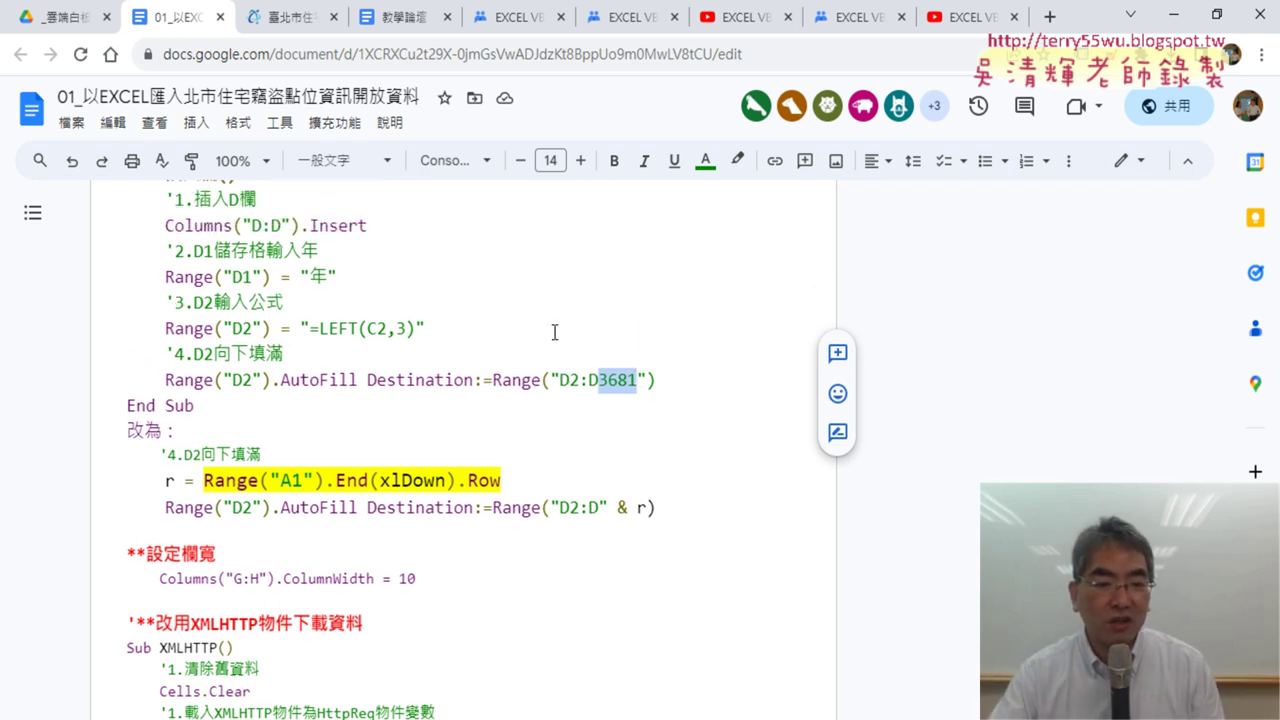
scroll(206, 464, "up", 1)
scroll(206, 464, "up", 1)
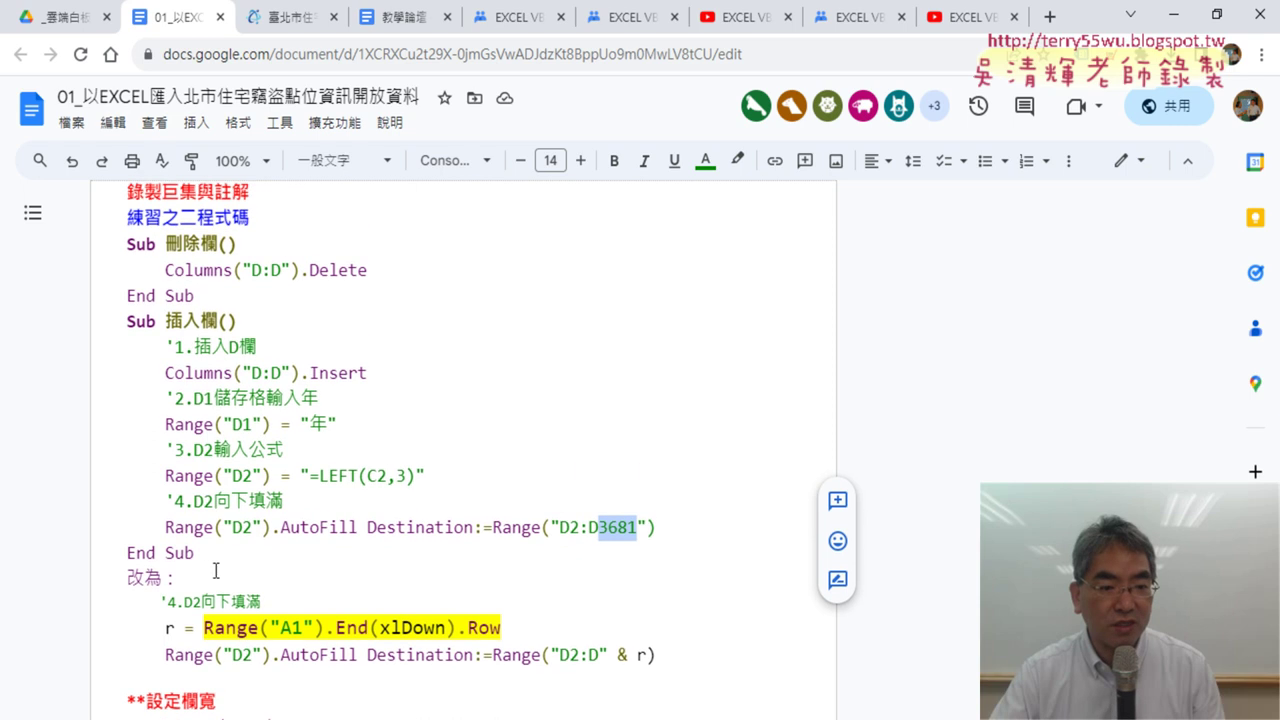
left_click_drag(196, 553, 127, 244)
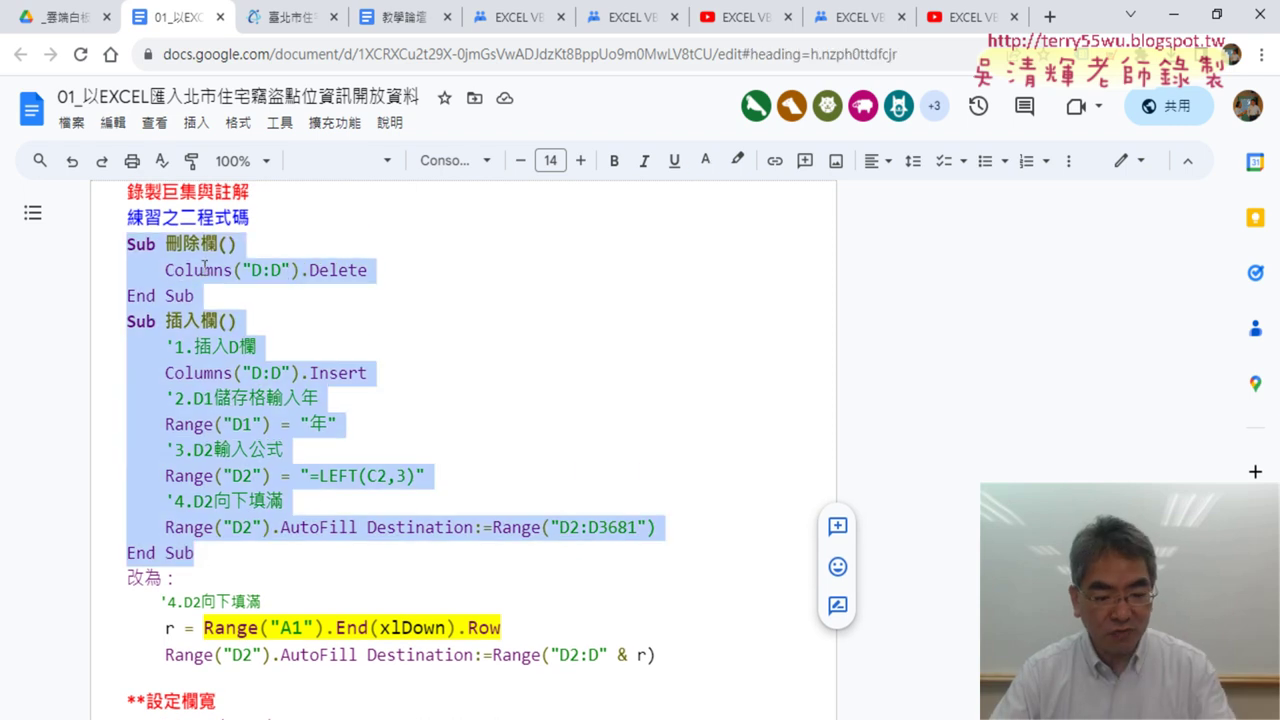
- Paste the 刪除欄 and 插入欄 macros into Module1 and select the fixed-range AutoFill line
key("alt+Tab")
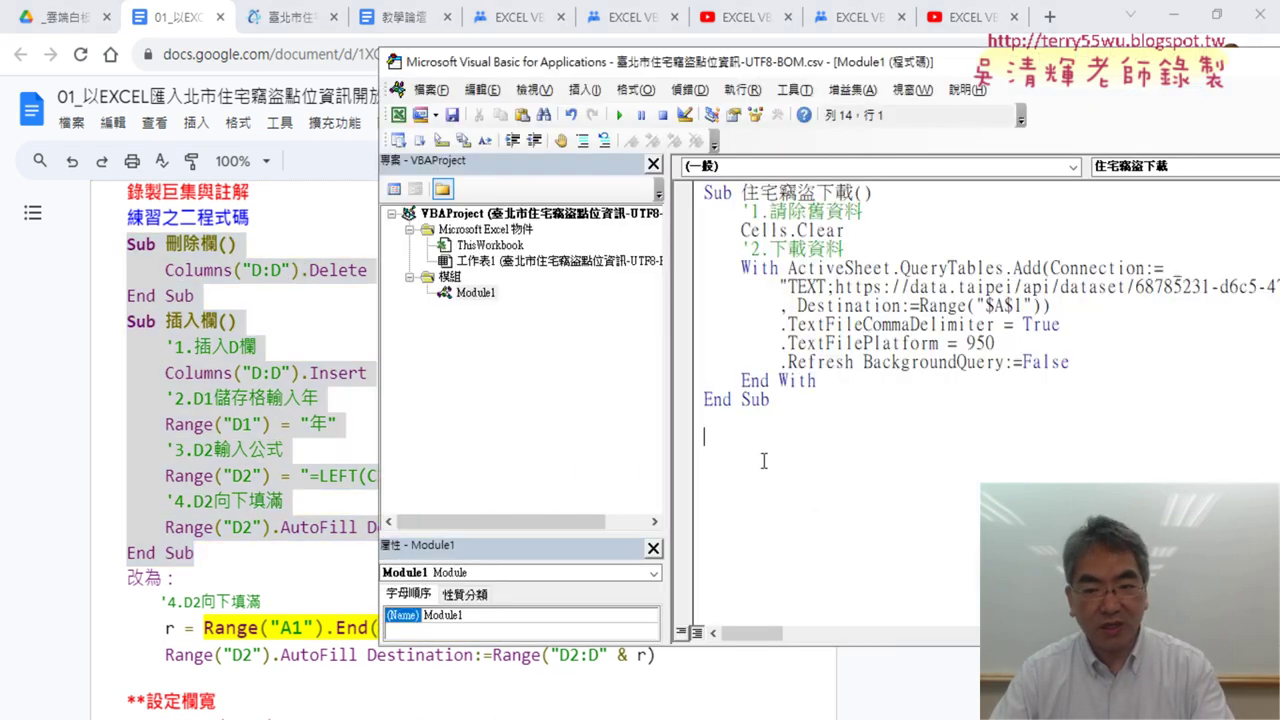
key("ctrl+v")
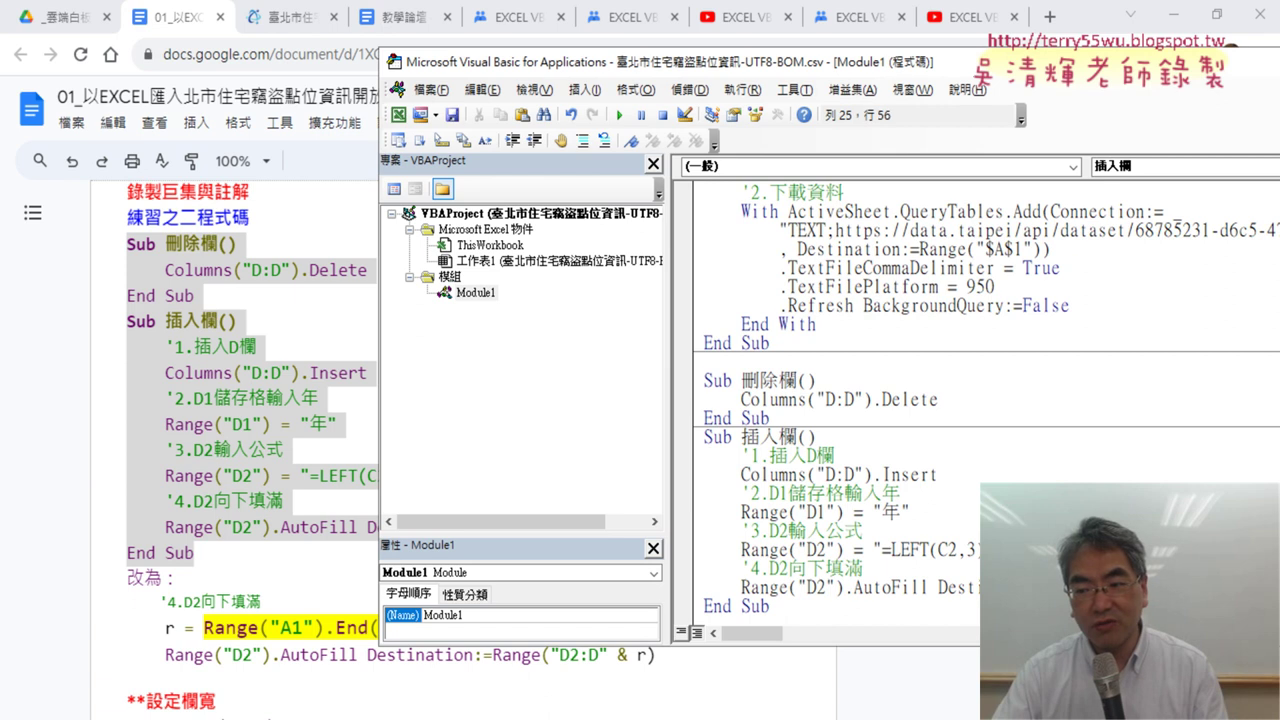
left_click_drag(1215, 586, 647, 586)
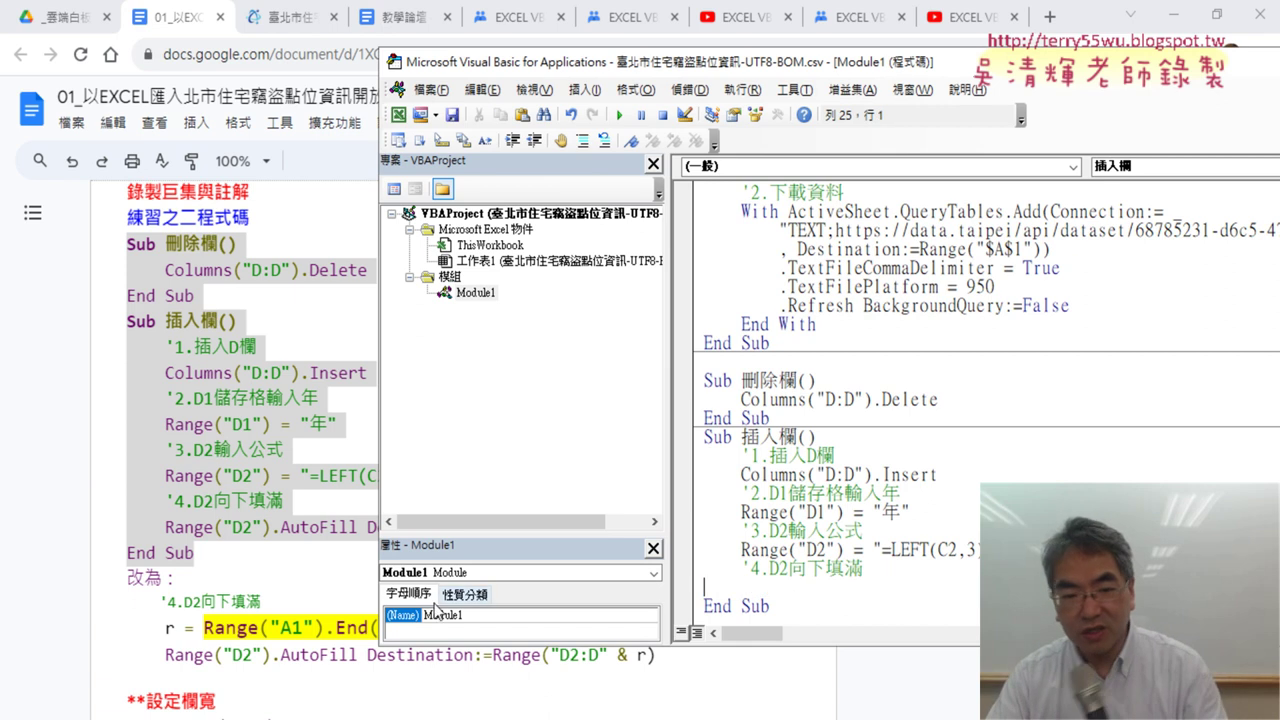
- Replace the fixed AutoFill line with the End(xlDown).Row last-row fill-down lines from the notes
left_click(744, 672)
mouse_move(658, 655)
left_mouse_down()
mouse_move(128, 615)
mouse_move(88, 625)
left_mouse_up()
key("ctrl+c")
key("alt+Tab")
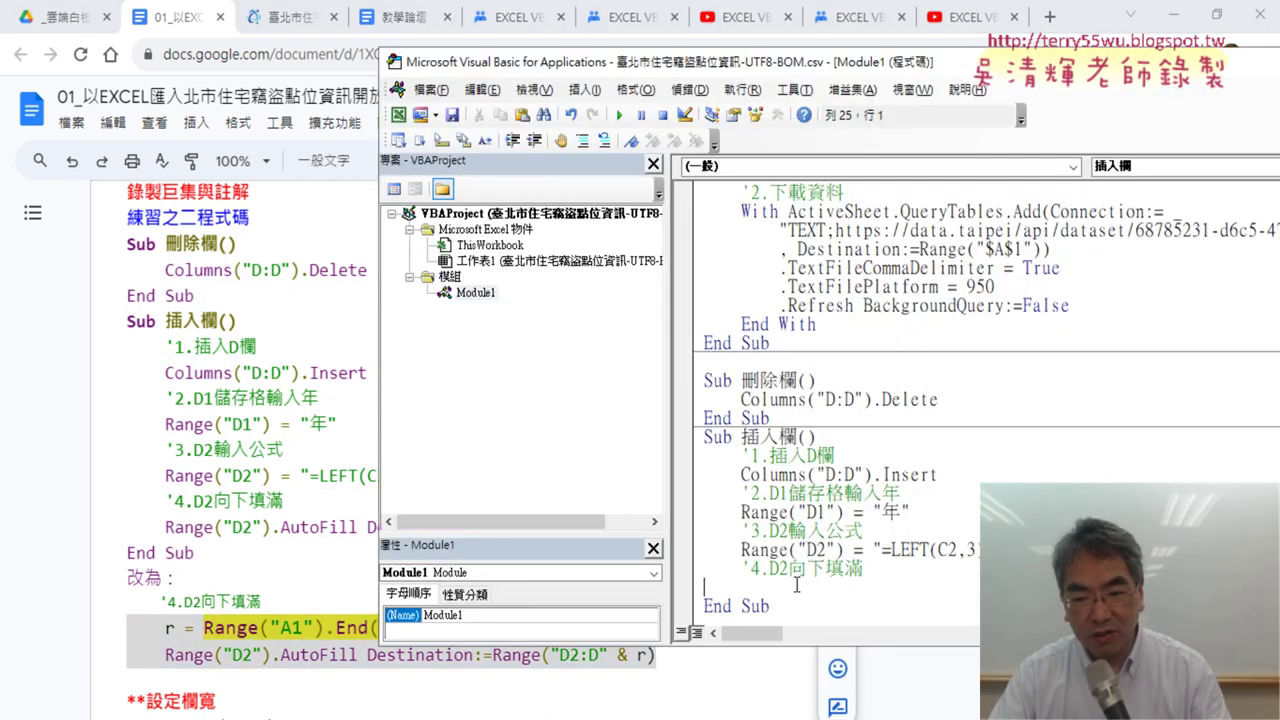
key("ctrl+v")
scroll(818, 585, "down", 1)
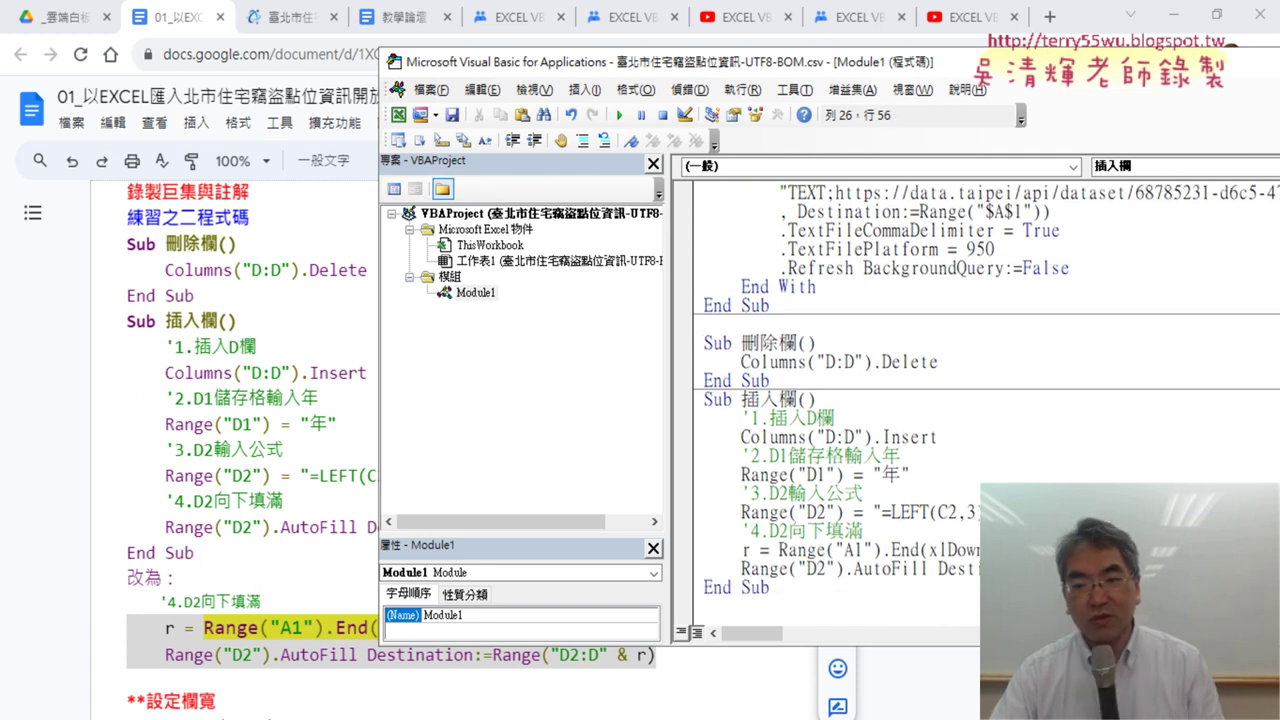
key("alt+Tab")
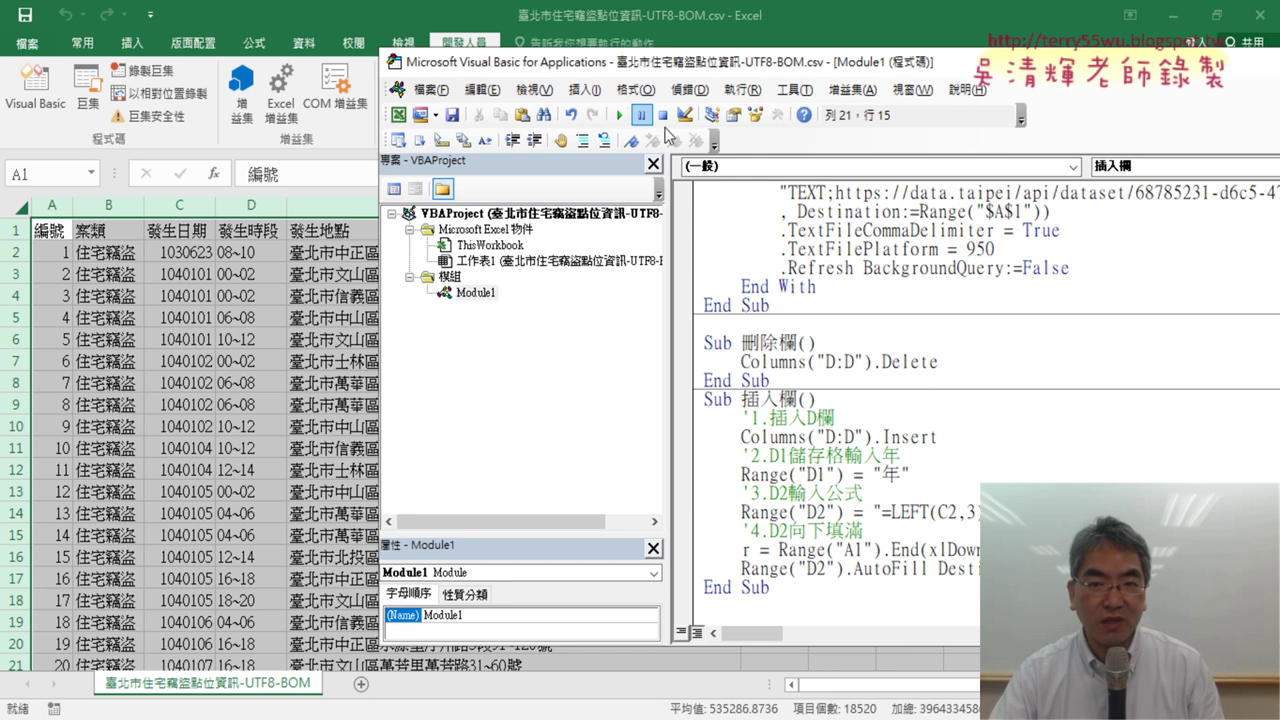
left_click(619, 115)
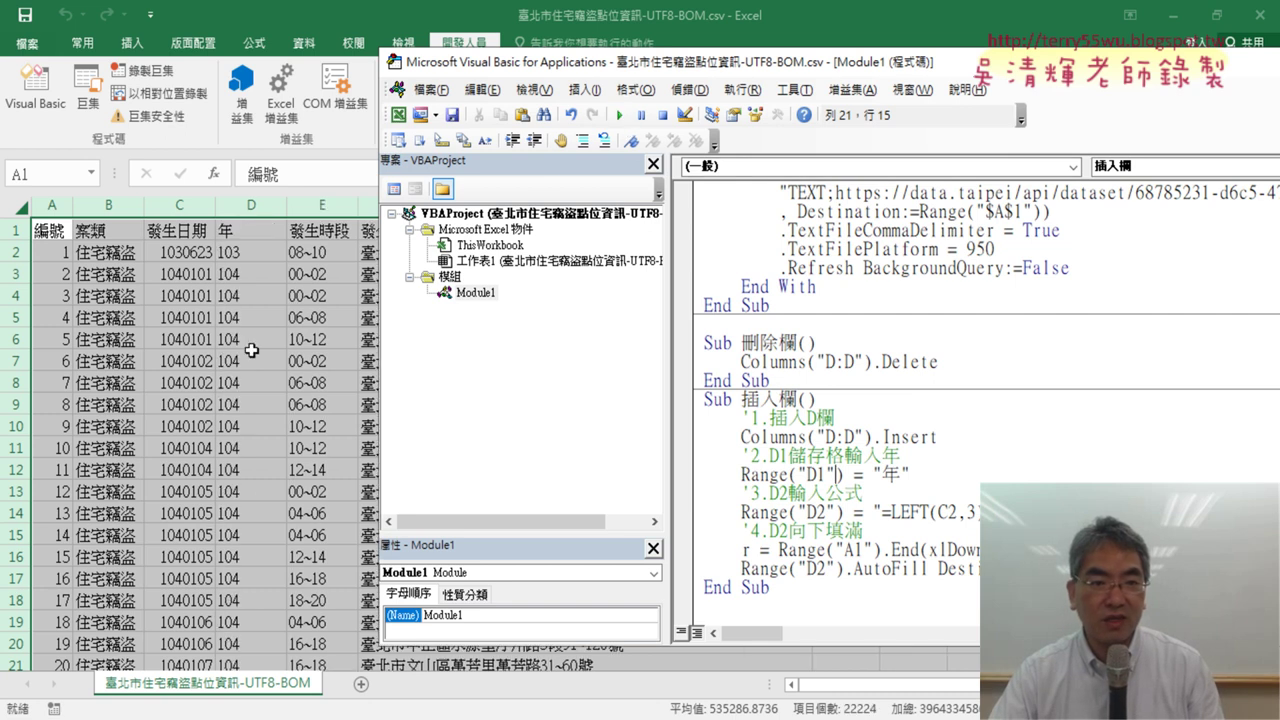
left_click(847, 362)
left_click(619, 115)
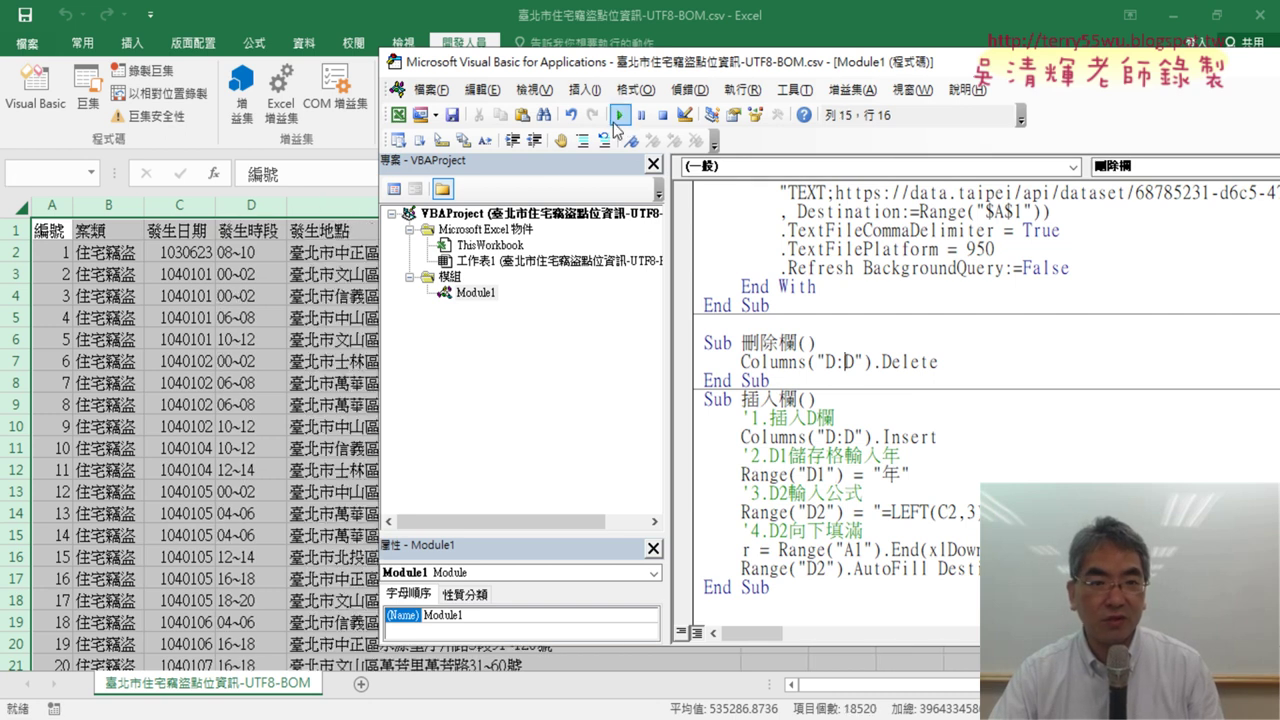
left_click_drag(884, 456, 880, 475)
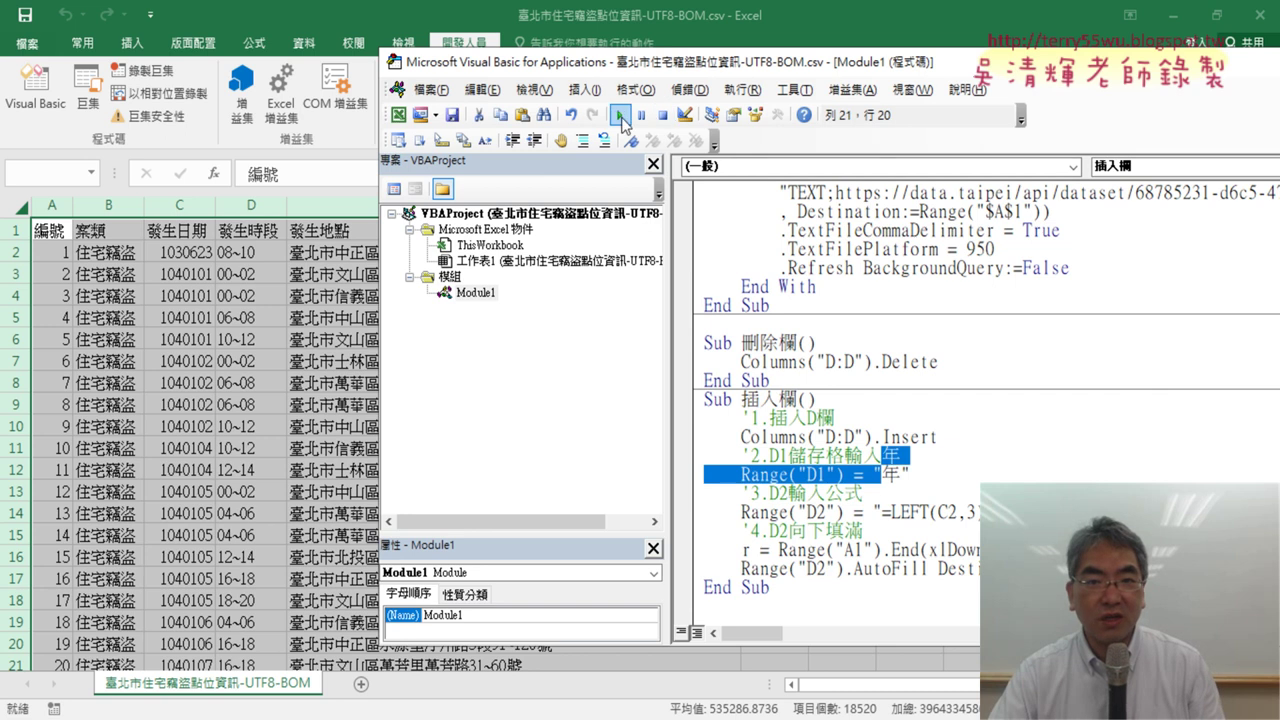
left_click(619, 115)
left_click(798, 362)
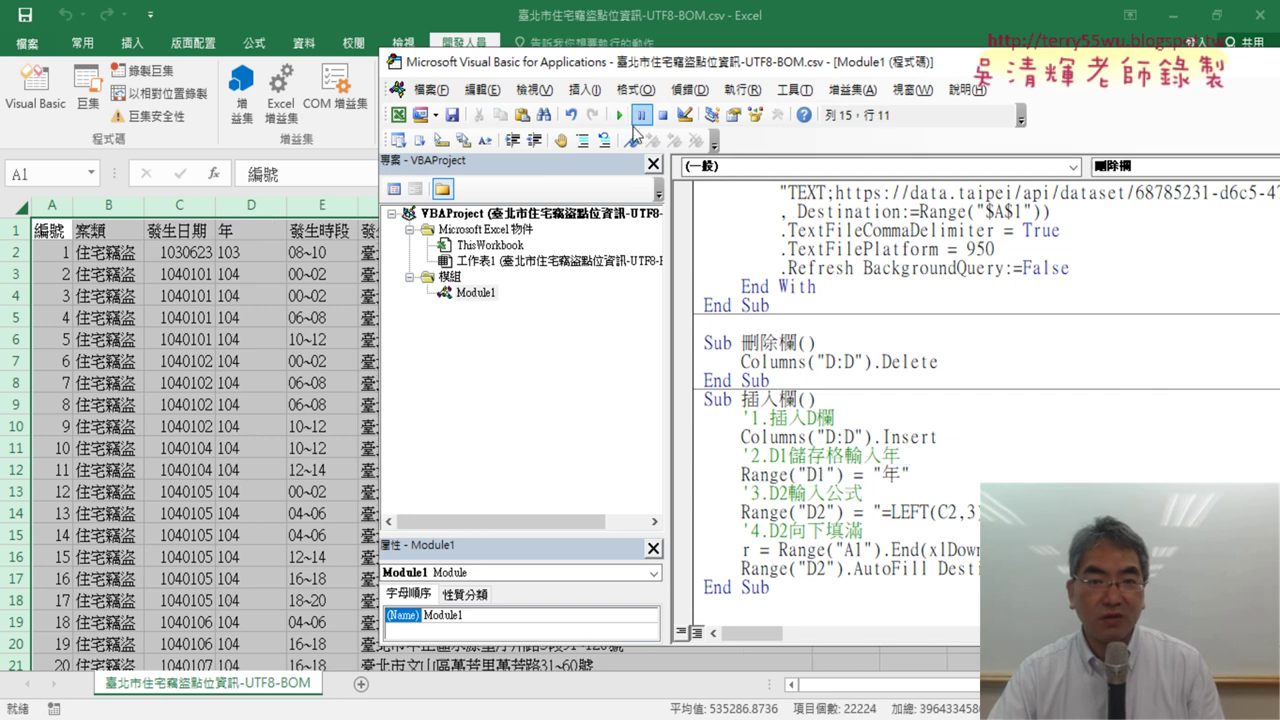
left_click(619, 115)
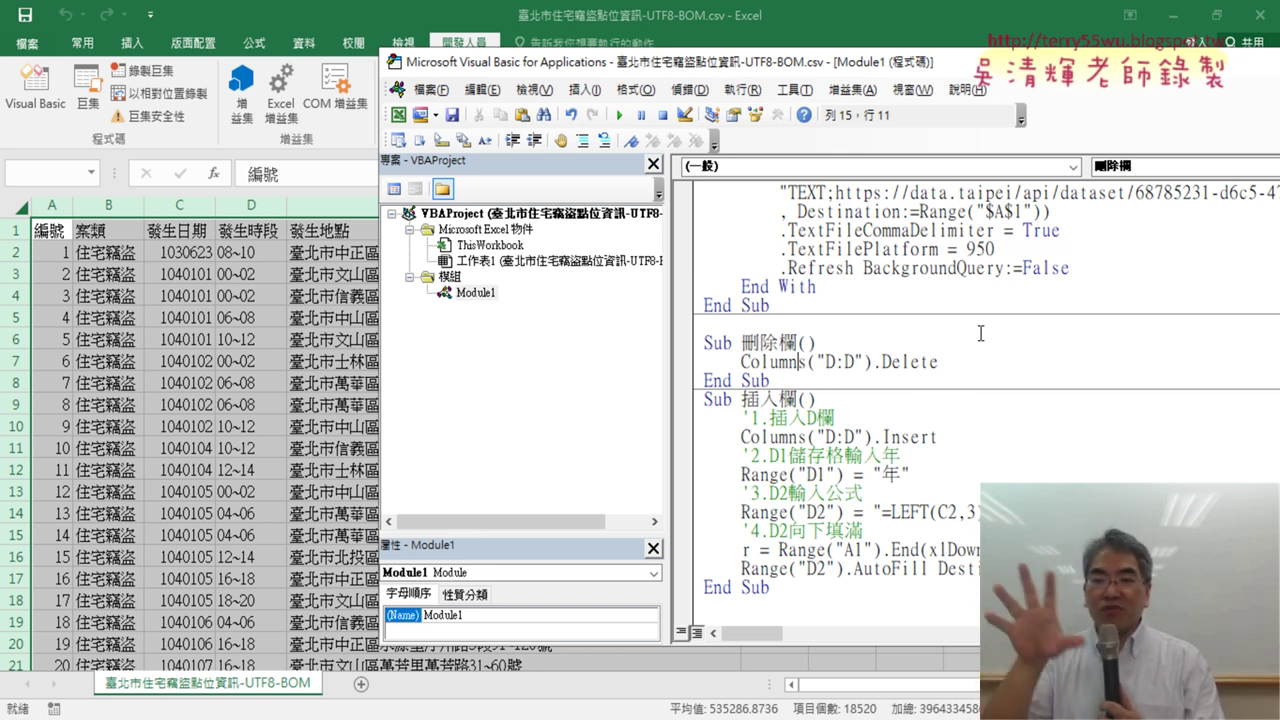
left_click(834, 420)
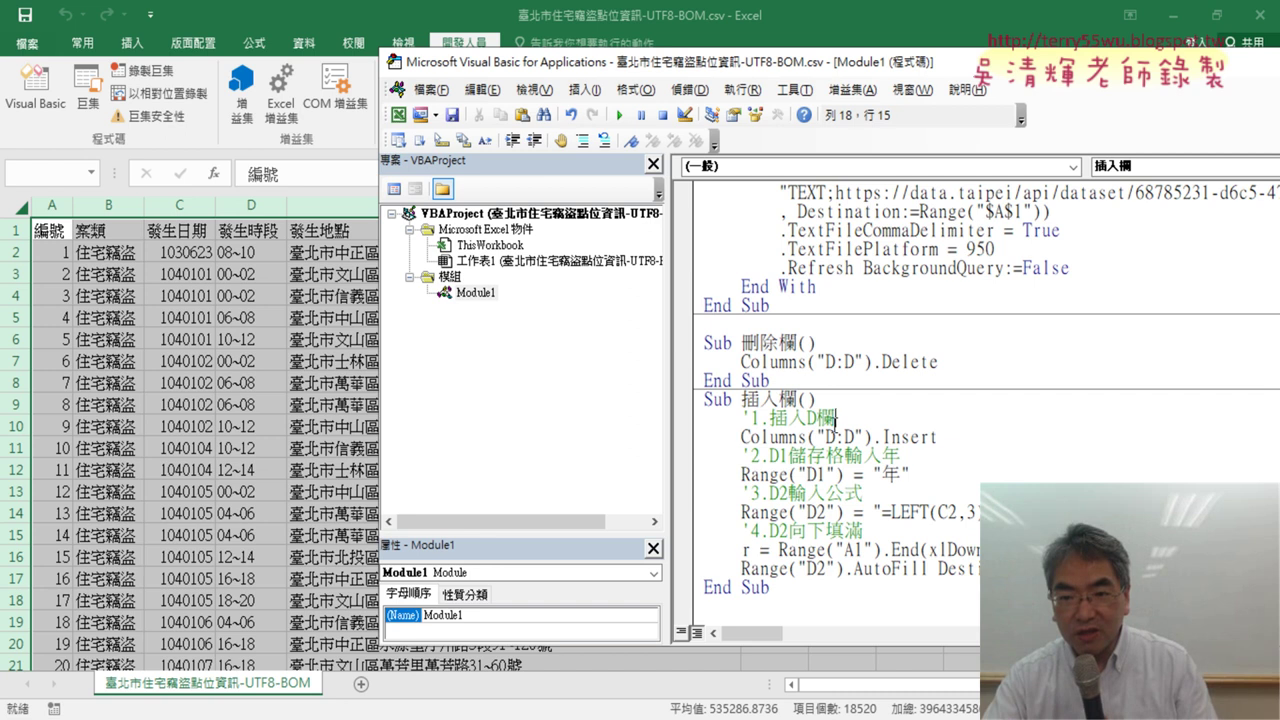
left_click(865, 531)
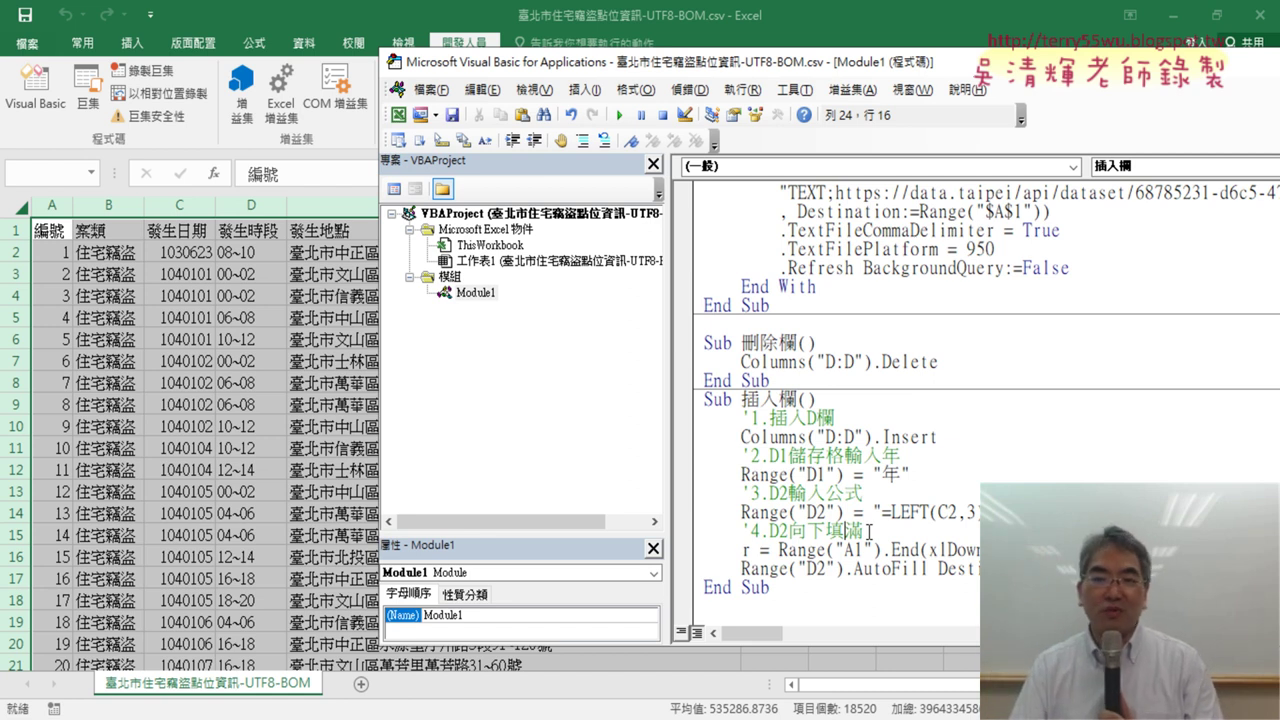
scroll(868, 531, "up", 2)
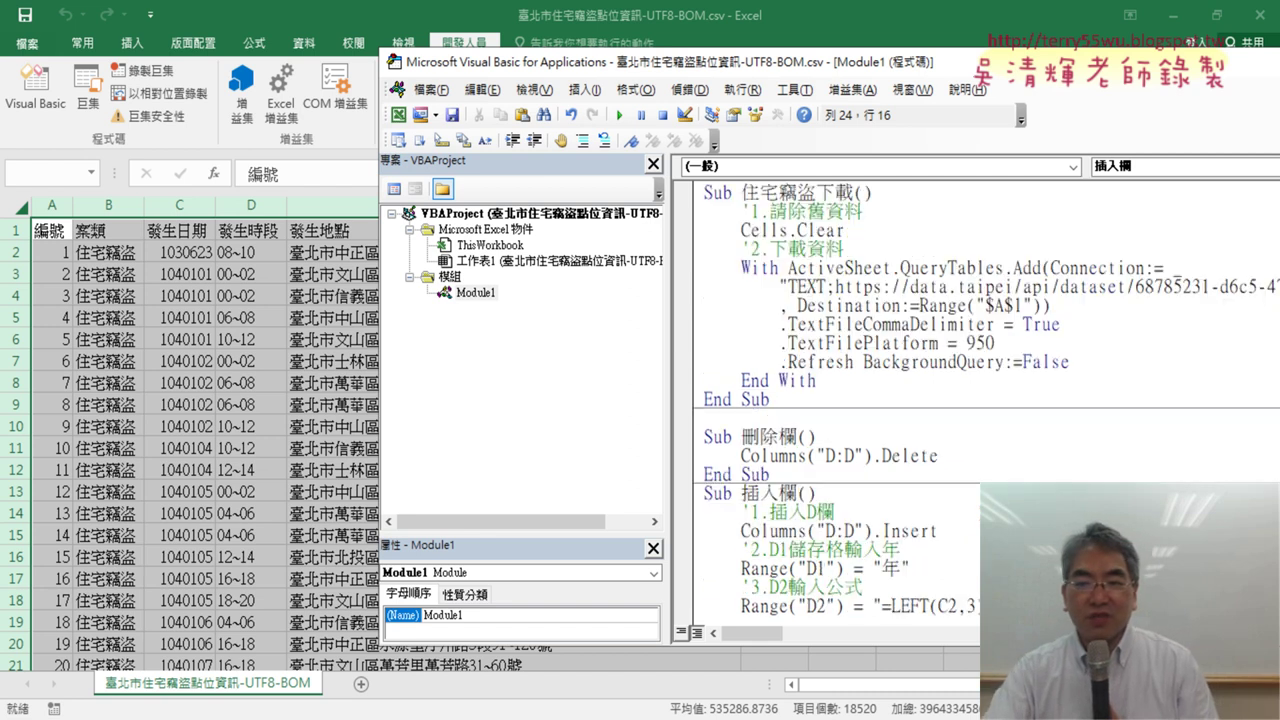
left_click(950, 268)
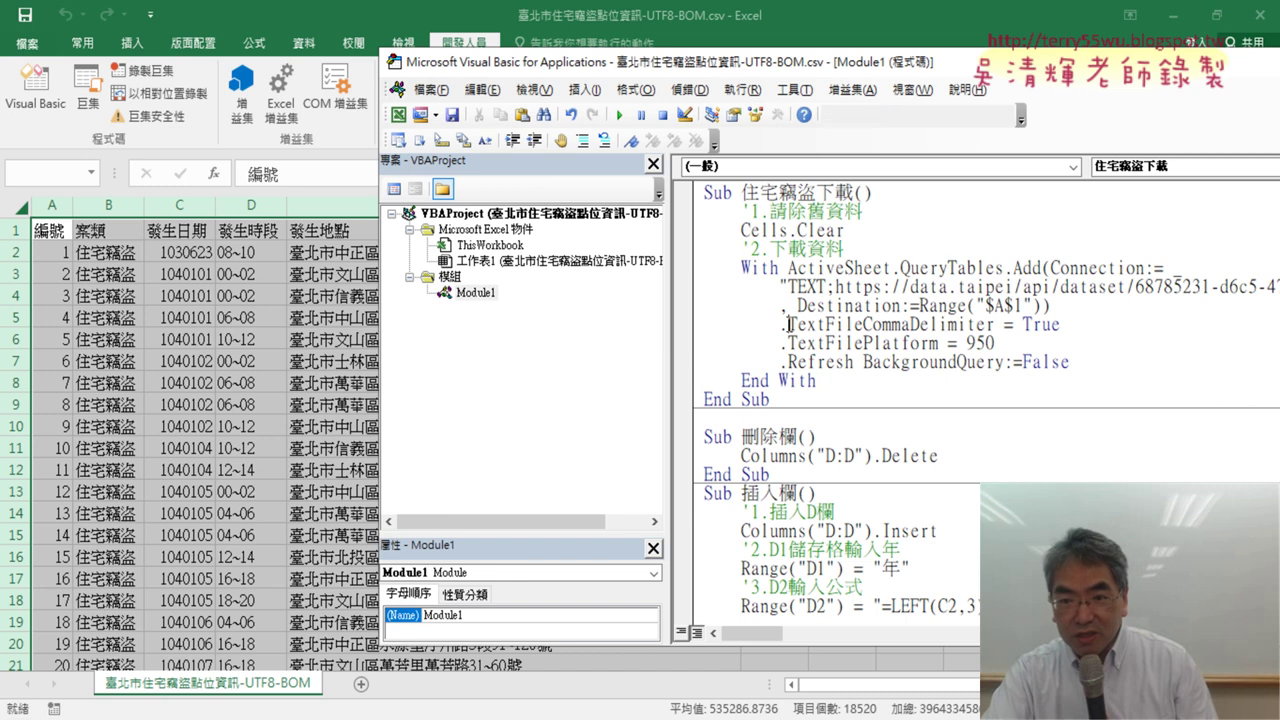
left_click_drag(788, 324, 993, 325)
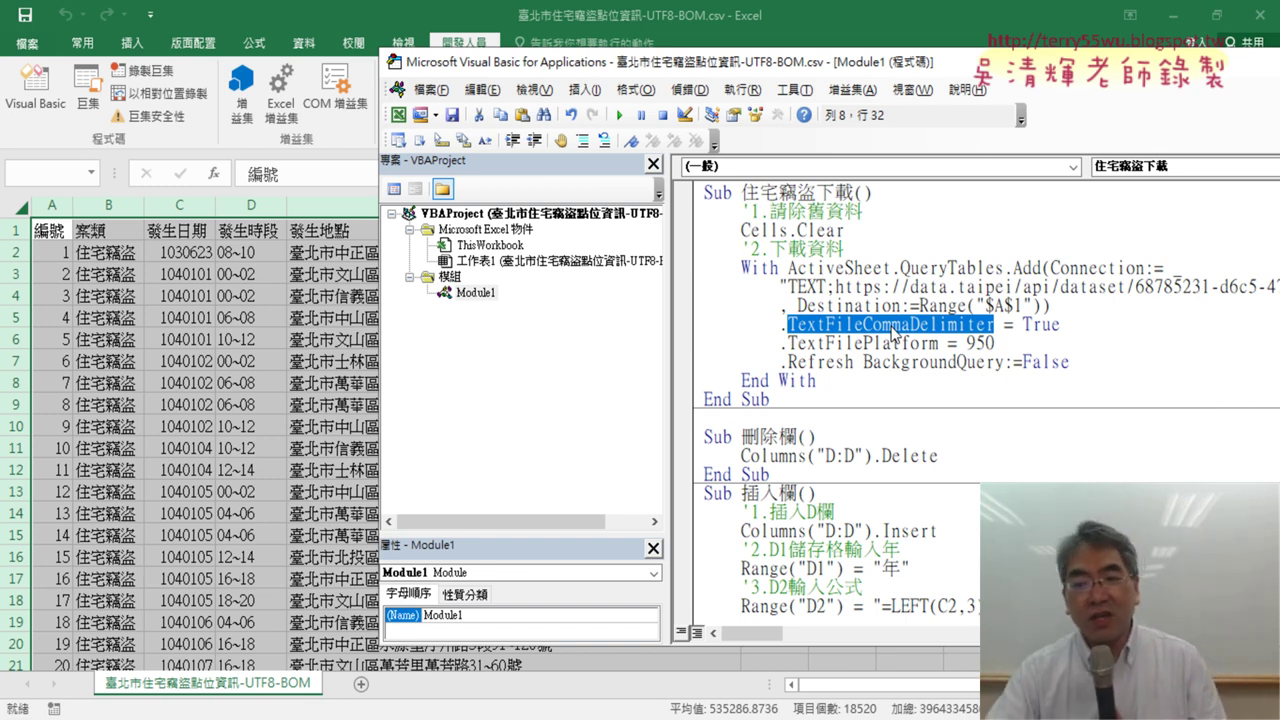
left_click(892, 324)
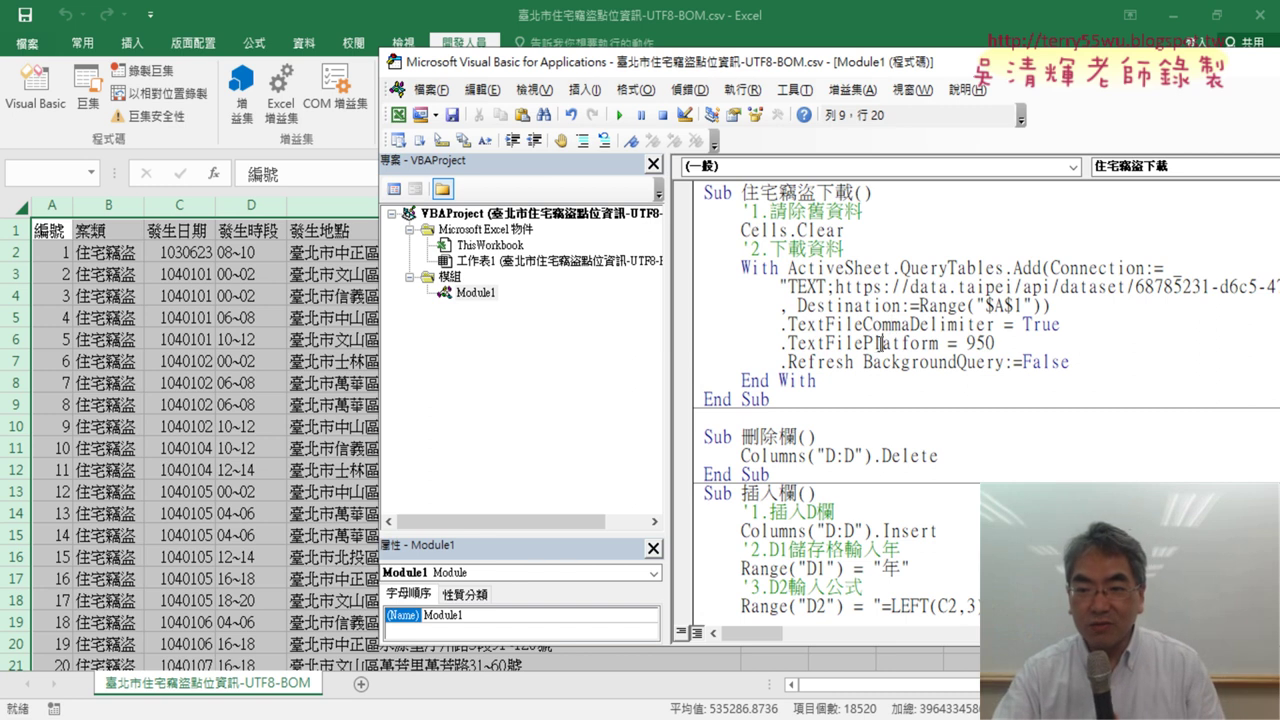
left_click_drag(788, 343, 938, 343)
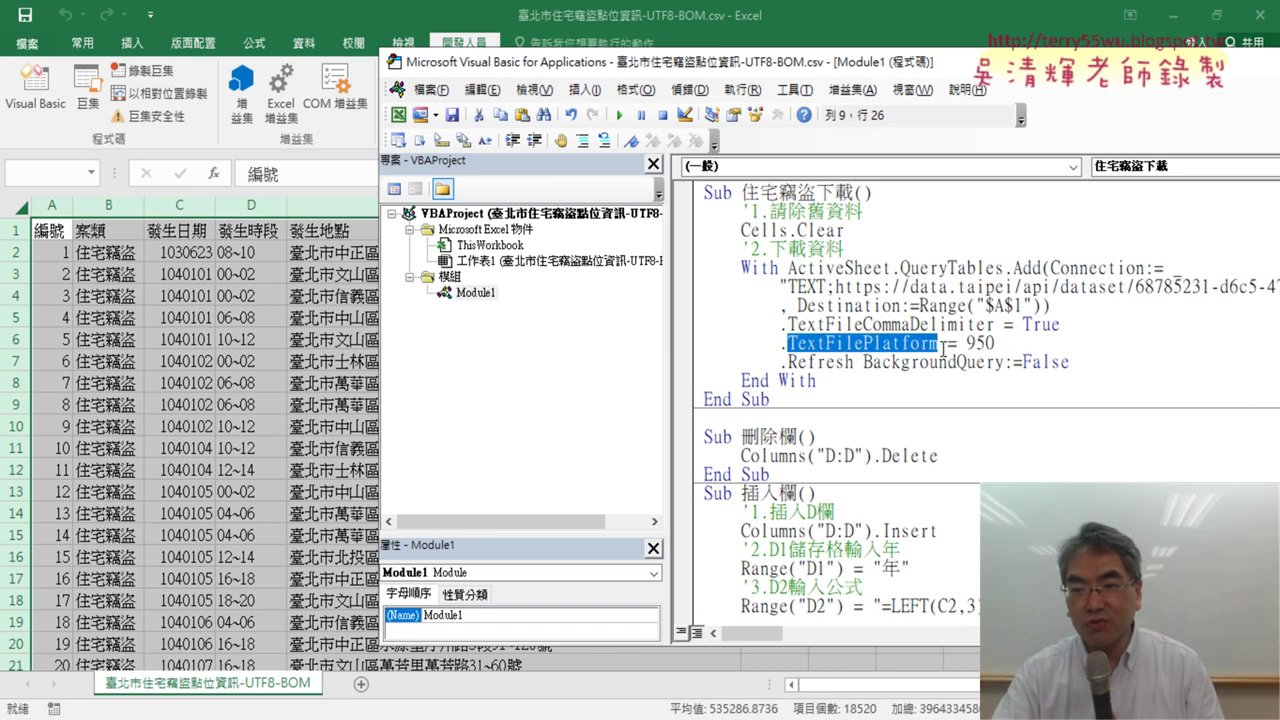
left_click(883, 344)
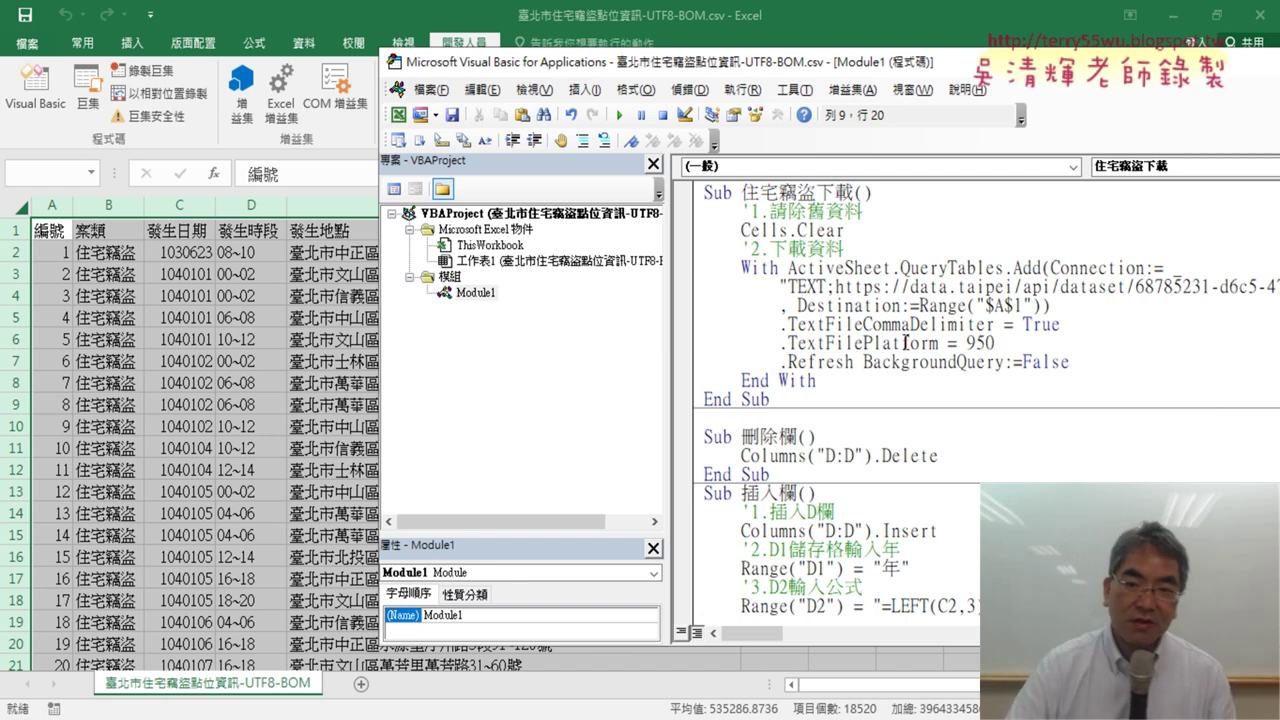
- Open the F1 help page for TextFilePlatform and scroll through its syntax, remarks and example code
key("F1")
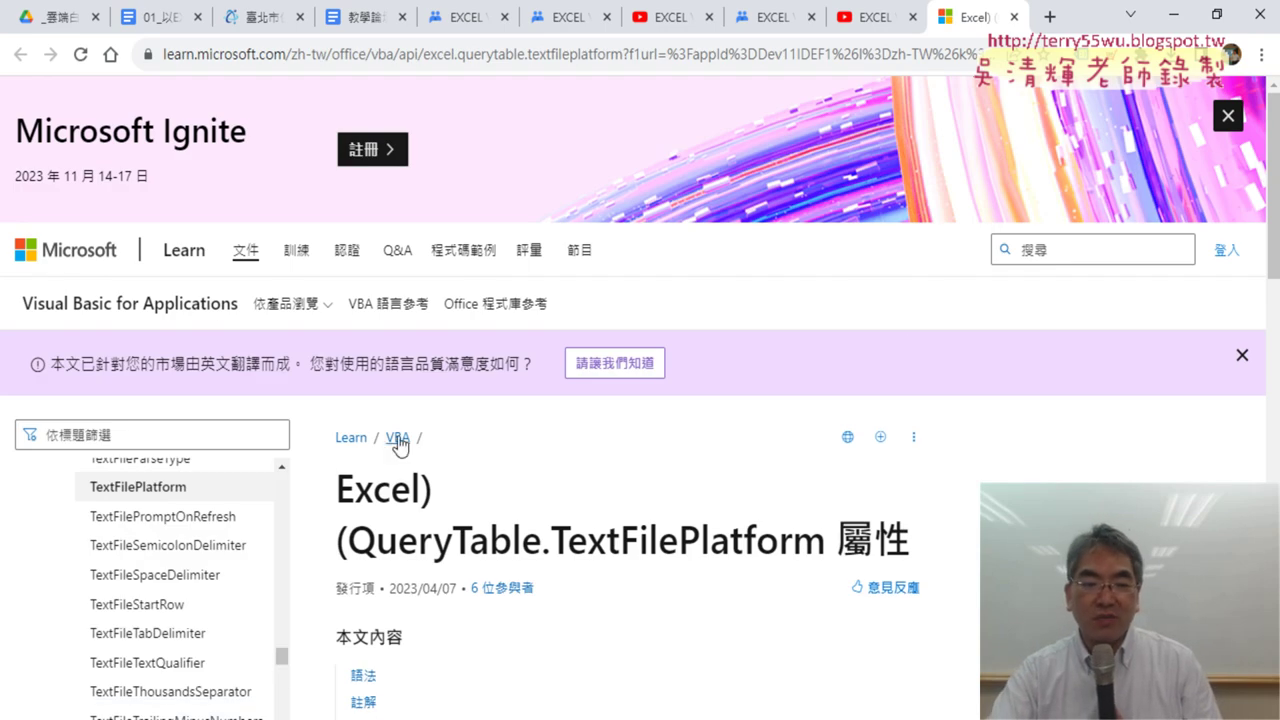
scroll(518, 545, "down", 2)
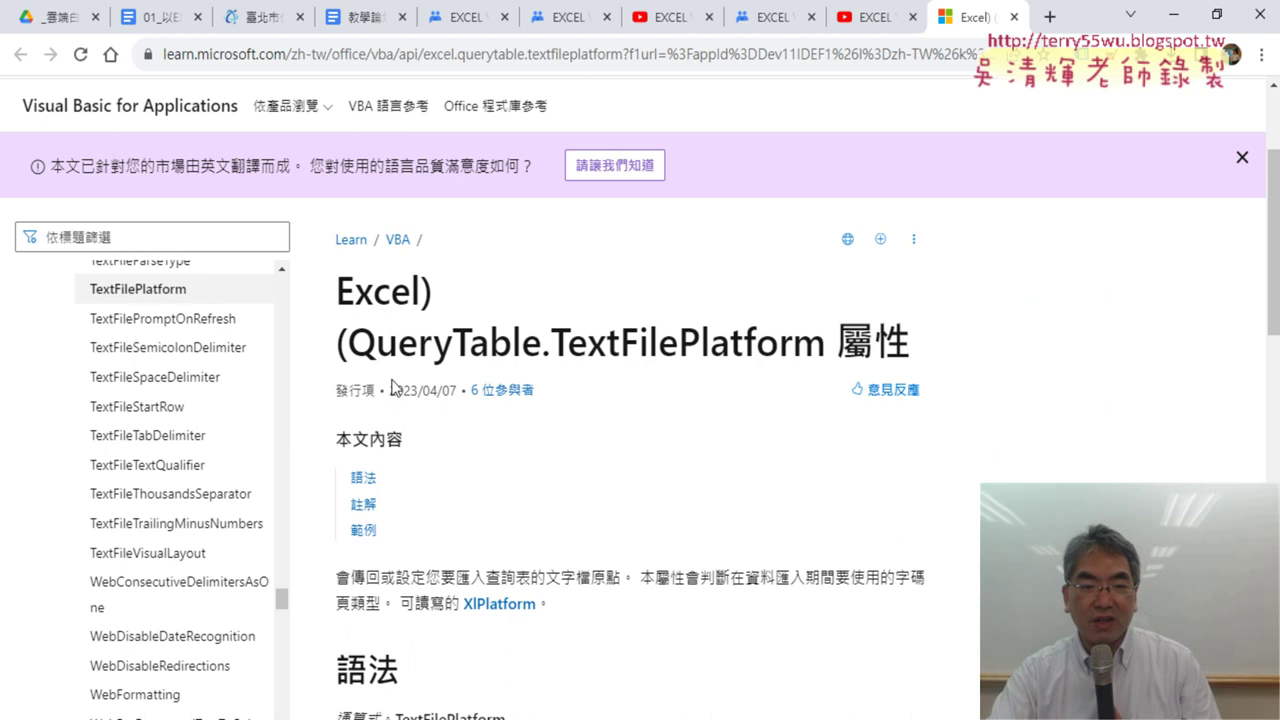
left_click_drag(352, 343, 640, 346)
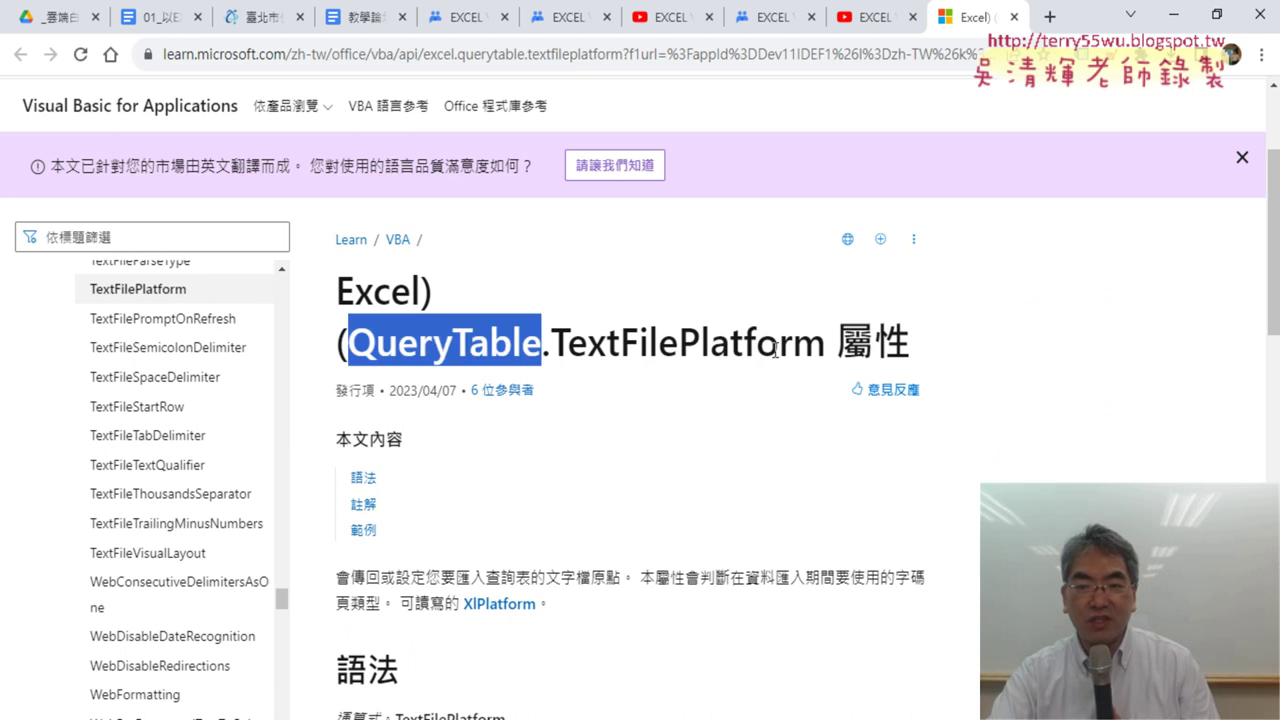
scroll(743, 363, "down", 4)
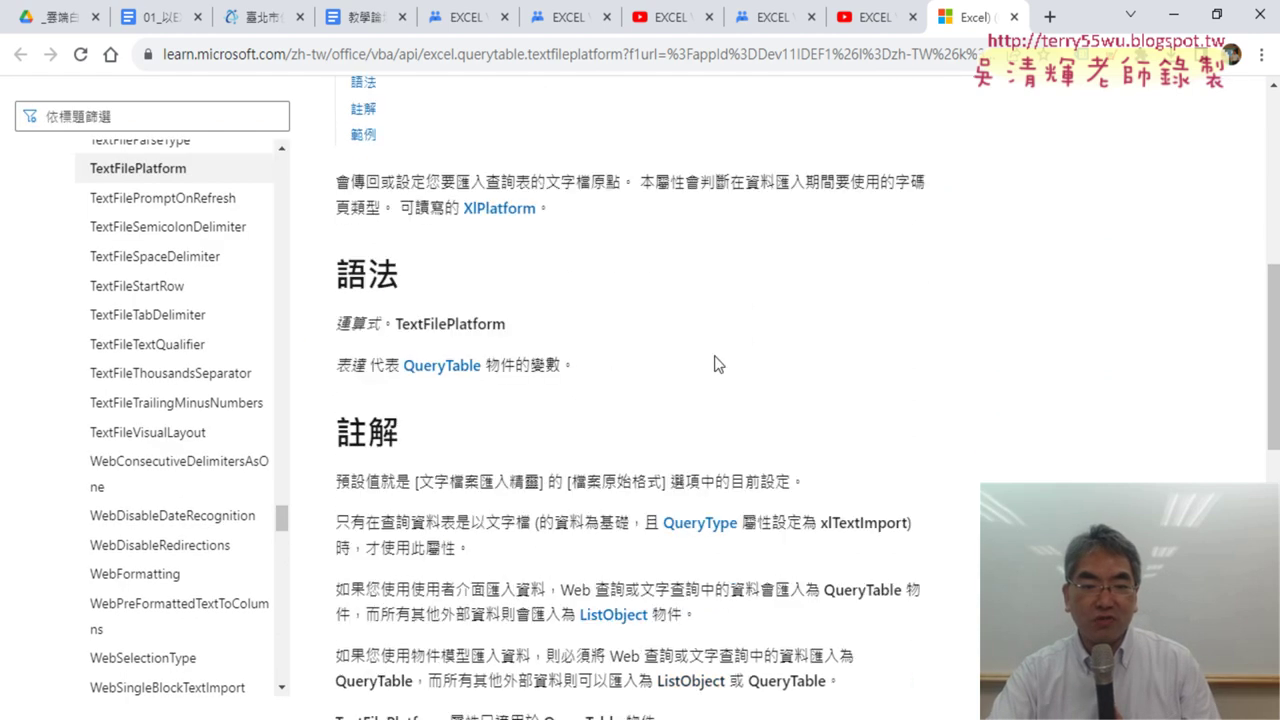
scroll(710, 363, "down", 3)
scroll(472, 257, "down", 2)
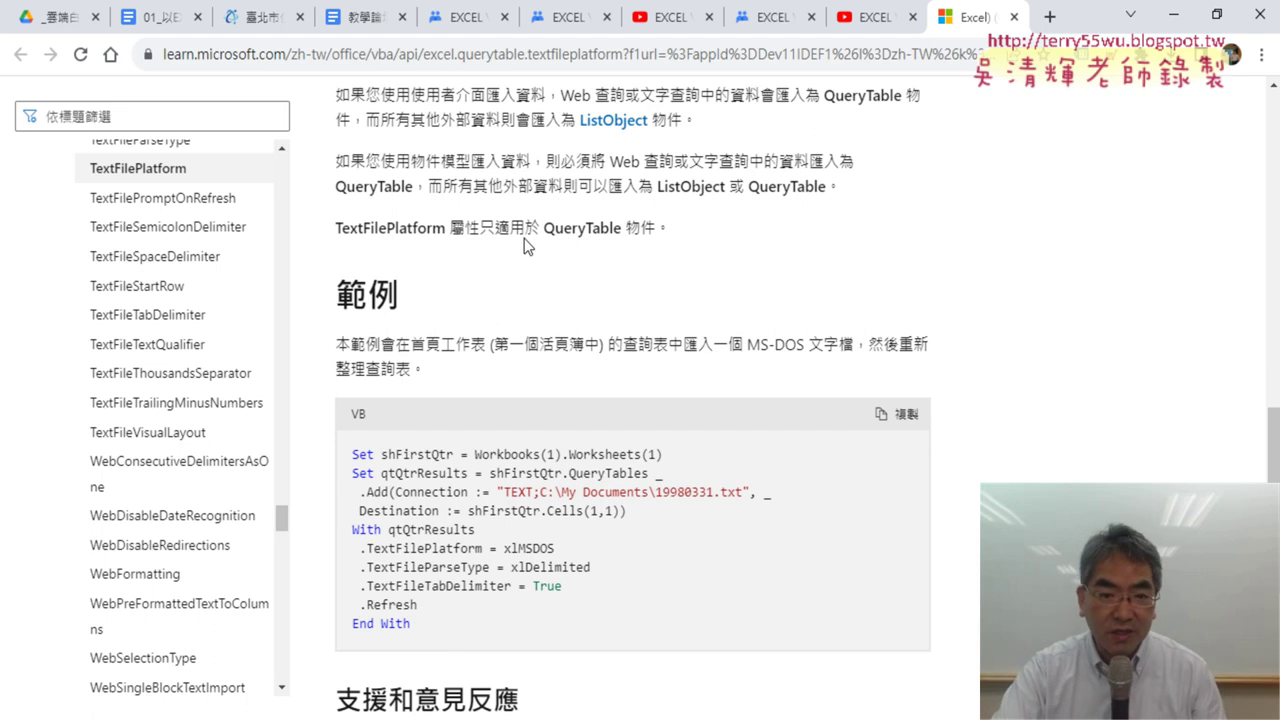
scroll(524, 240, "down", 2)
scroll(527, 243, "down", 2)
scroll(530, 246, "up", 4)
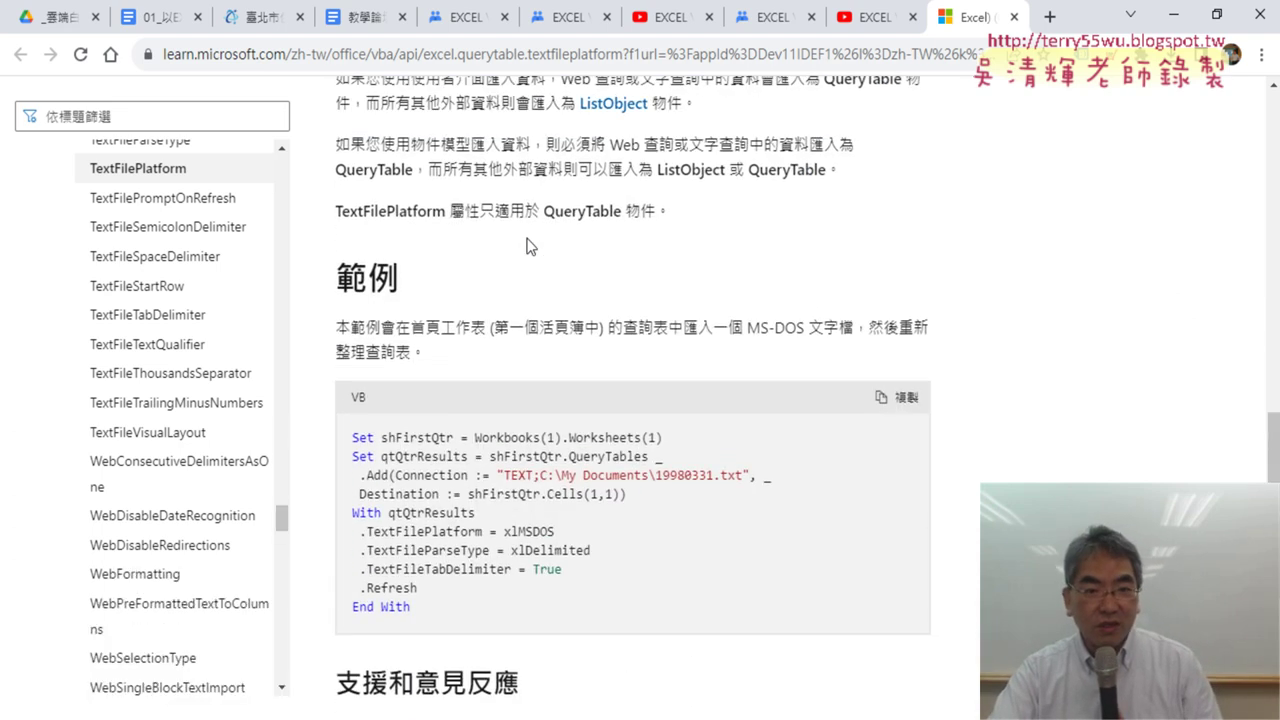
scroll(530, 246, "up", 3)
scroll(530, 246, "up", 1)
scroll(530, 246, "up", 1)
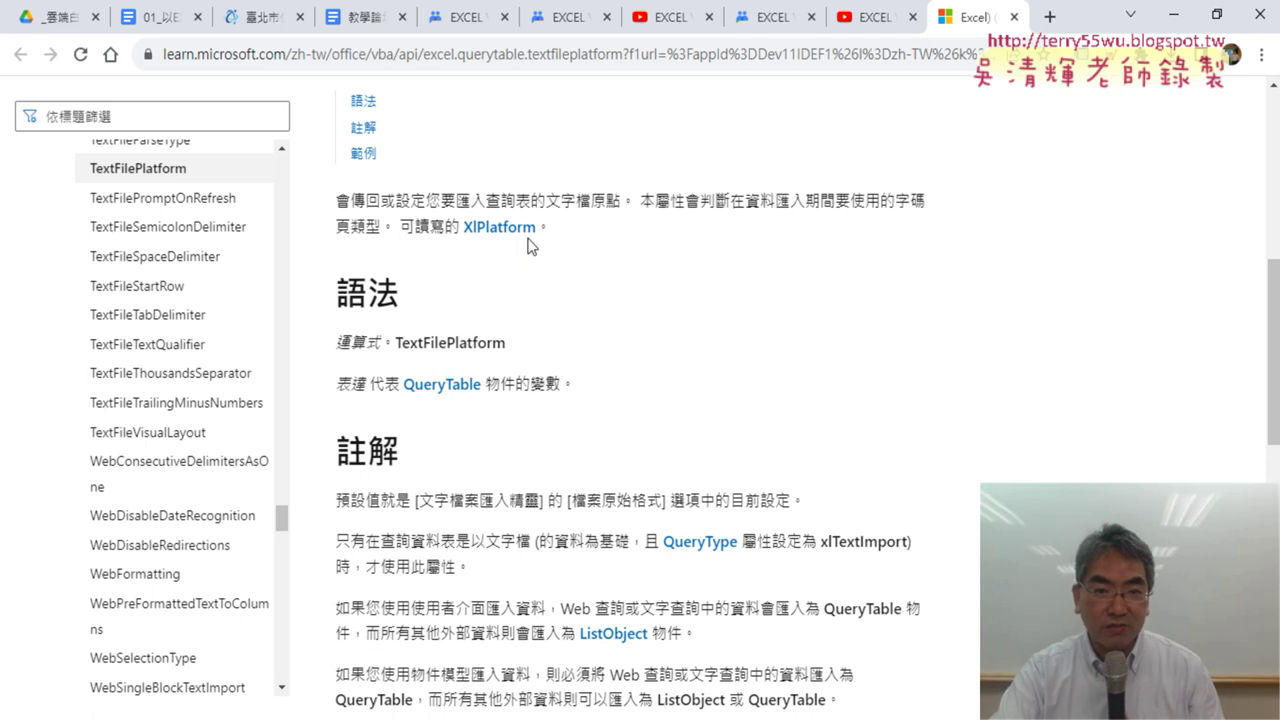
scroll(530, 246, "up", 1)
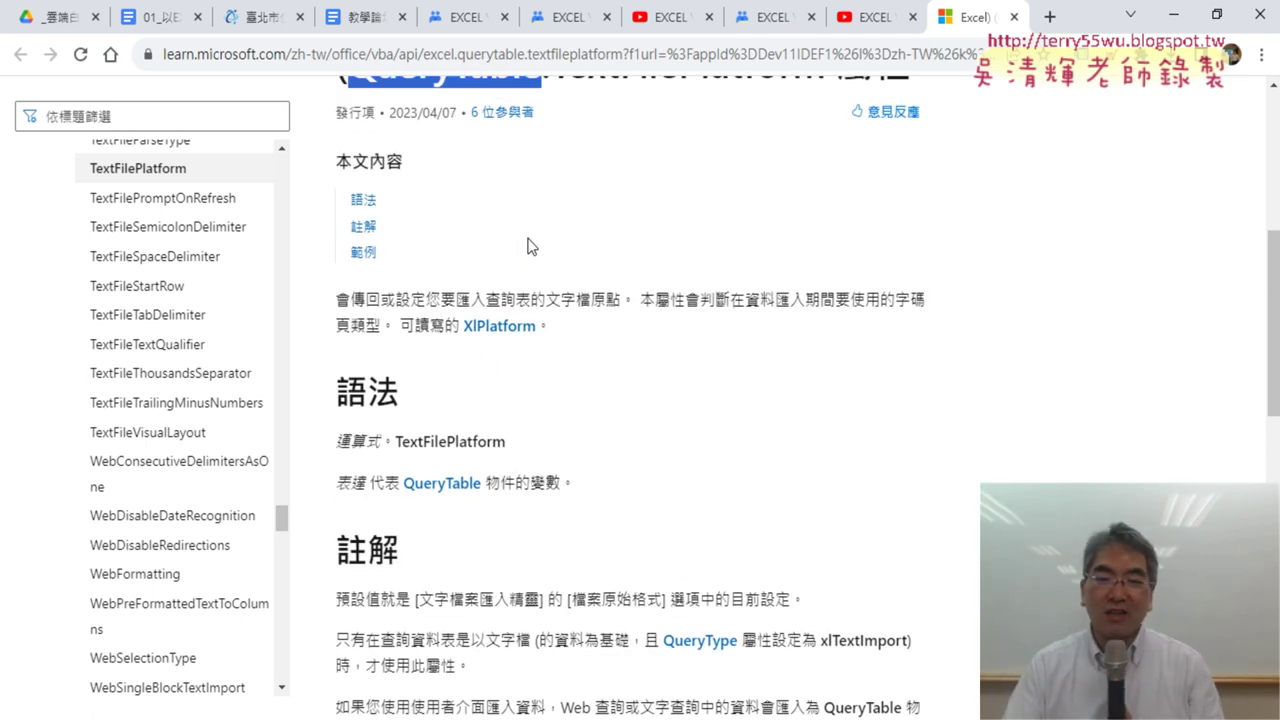
scroll(650, 290, "up", 3)
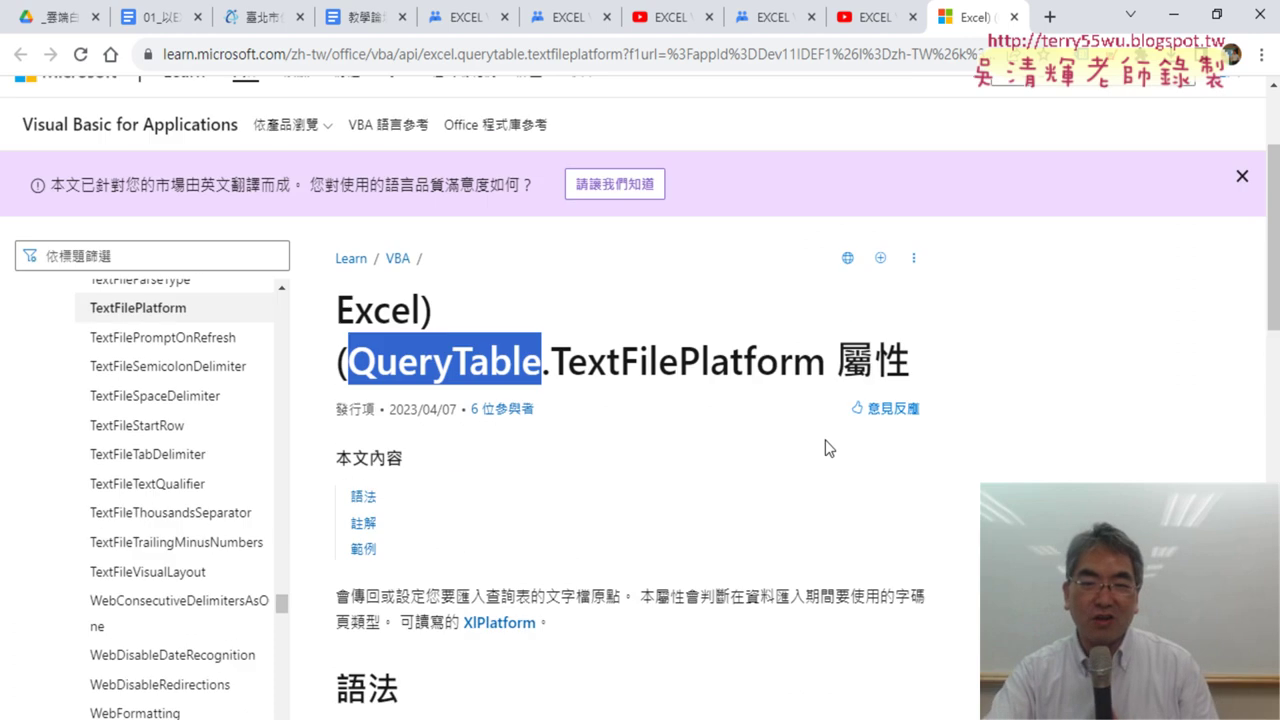
scroll(835, 465, "down", 2)
scroll(838, 469, "down", 2)
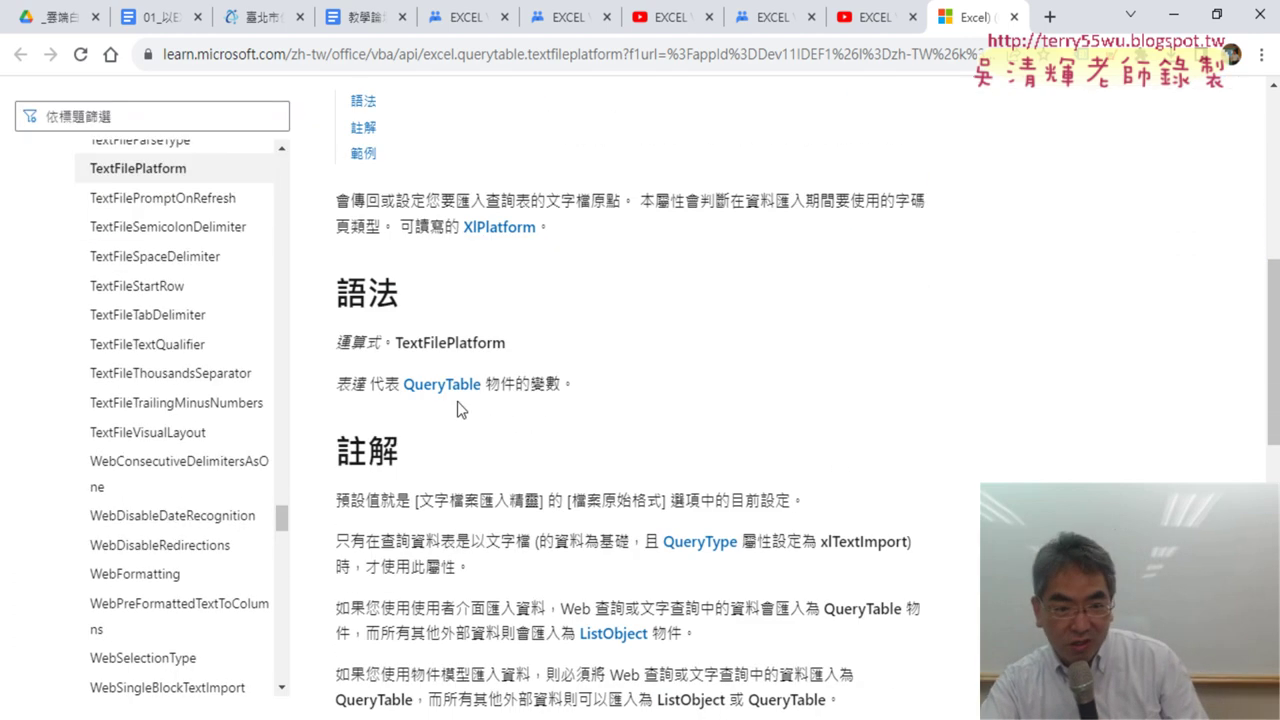
scroll(643, 395, "down", 2)
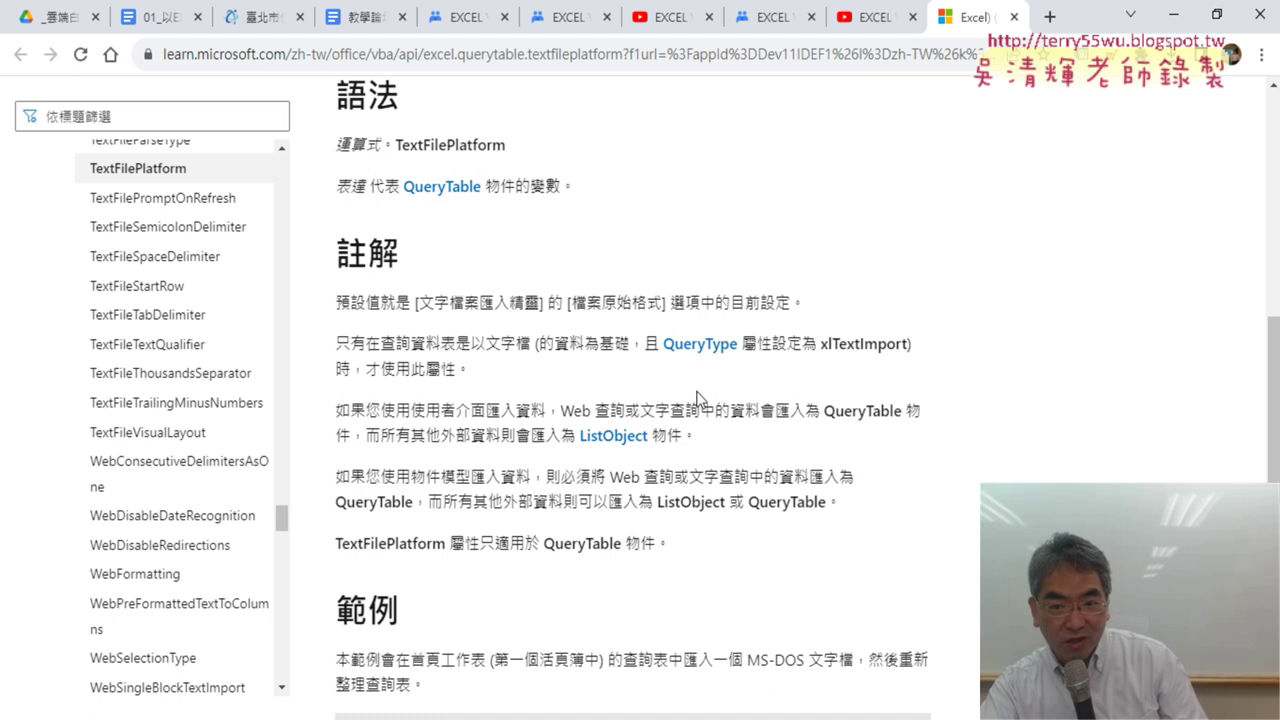
- Glance at the QueryType property page, then go back and reread the TextFilePlatform page
left_click(704, 345)
scroll(706, 354, "down", 3)
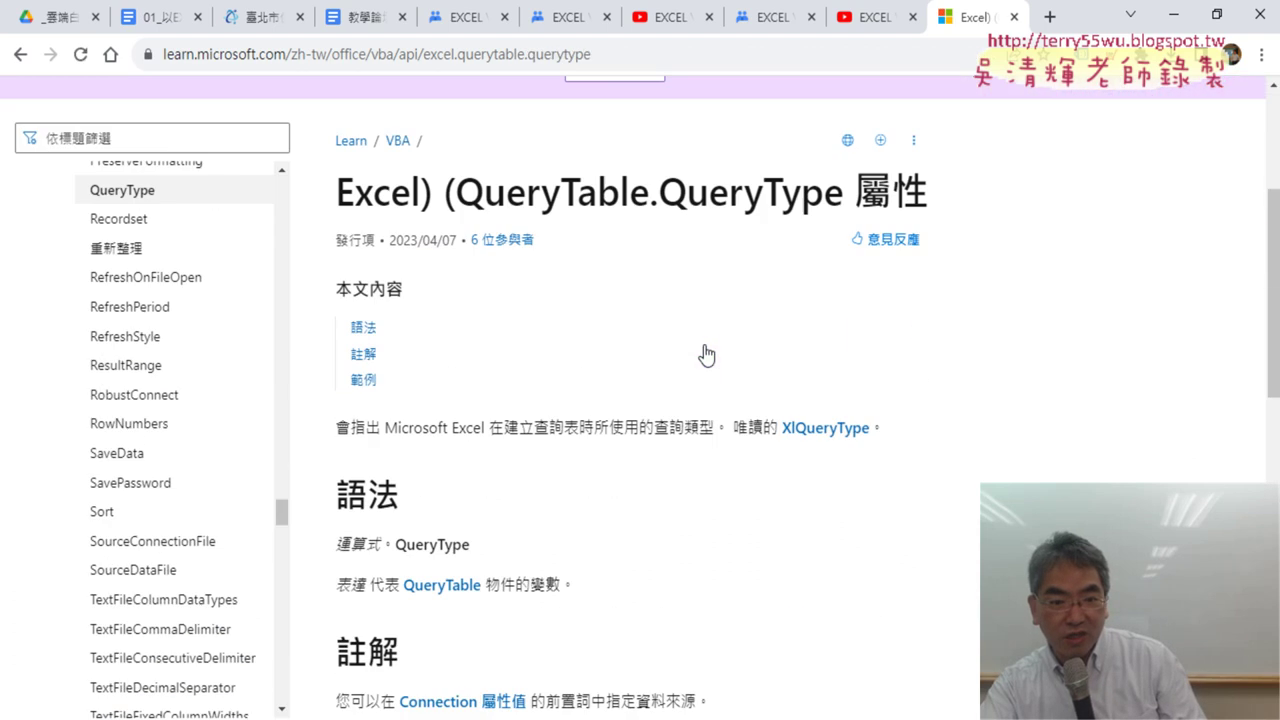
scroll(706, 354, "down", 3)
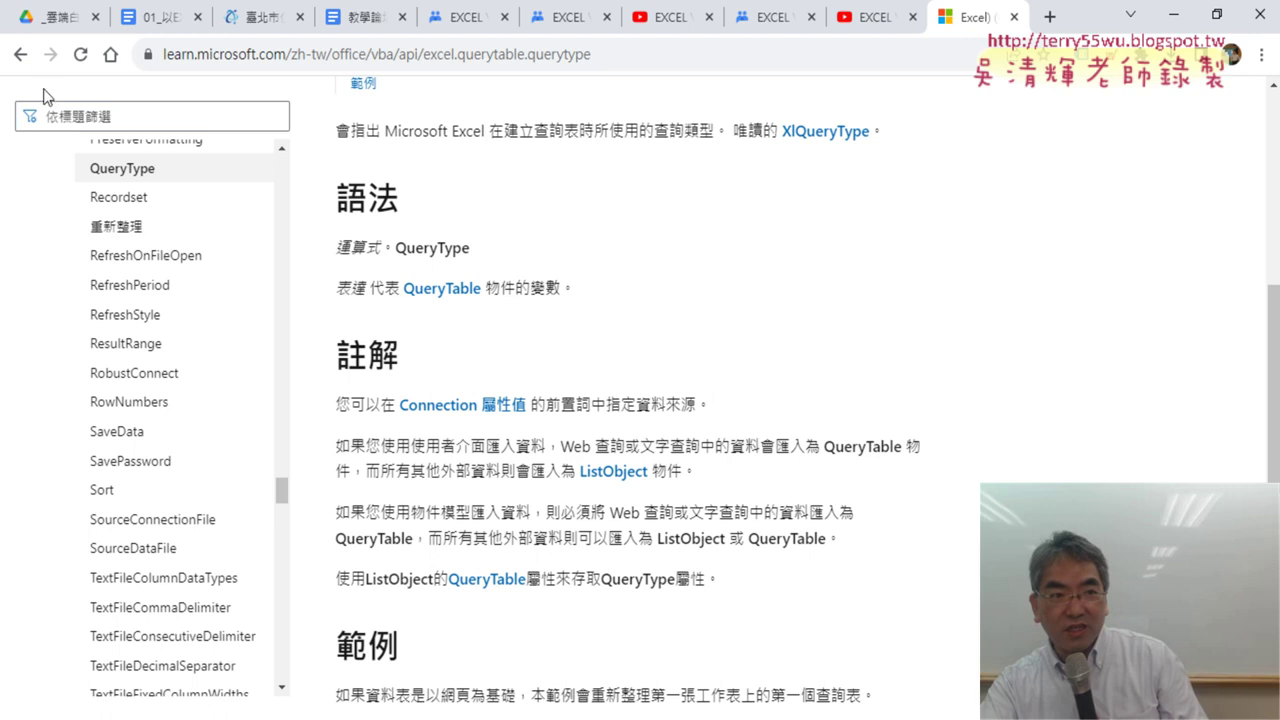
left_click(21, 54)
scroll(896, 428, "down", 2)
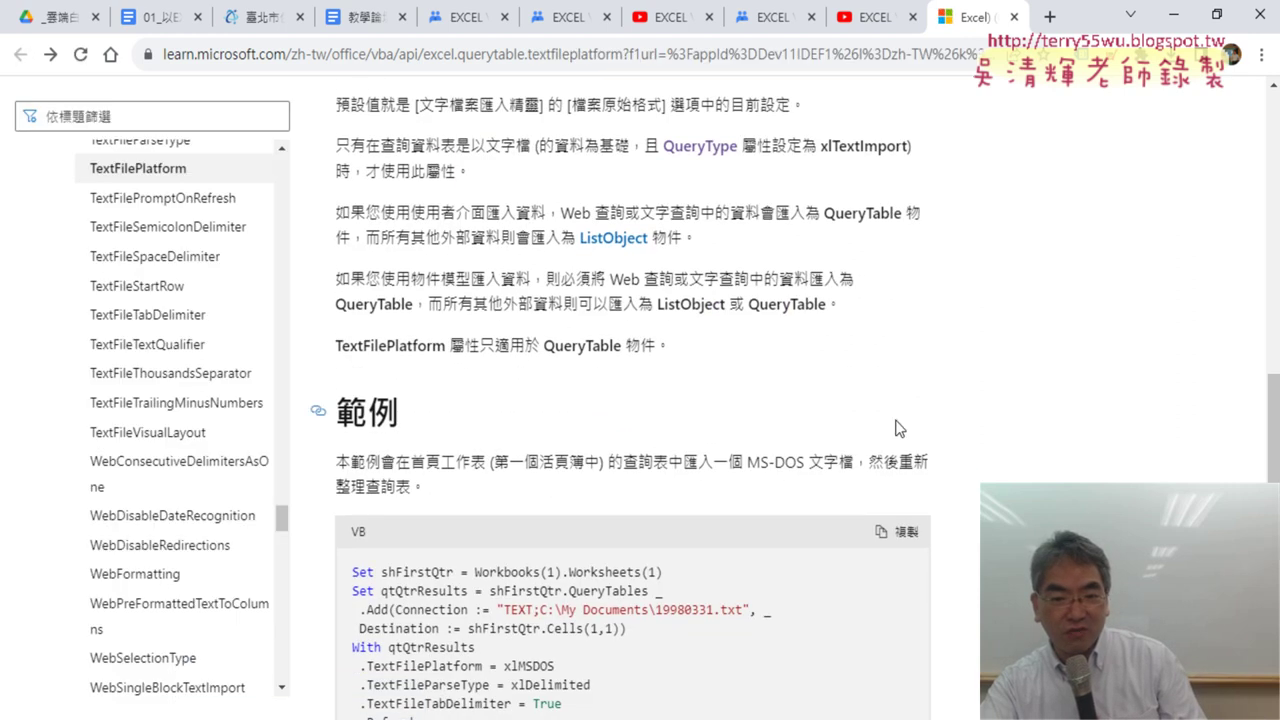
scroll(896, 428, "down", 2)
scroll(896, 423, "down", 2)
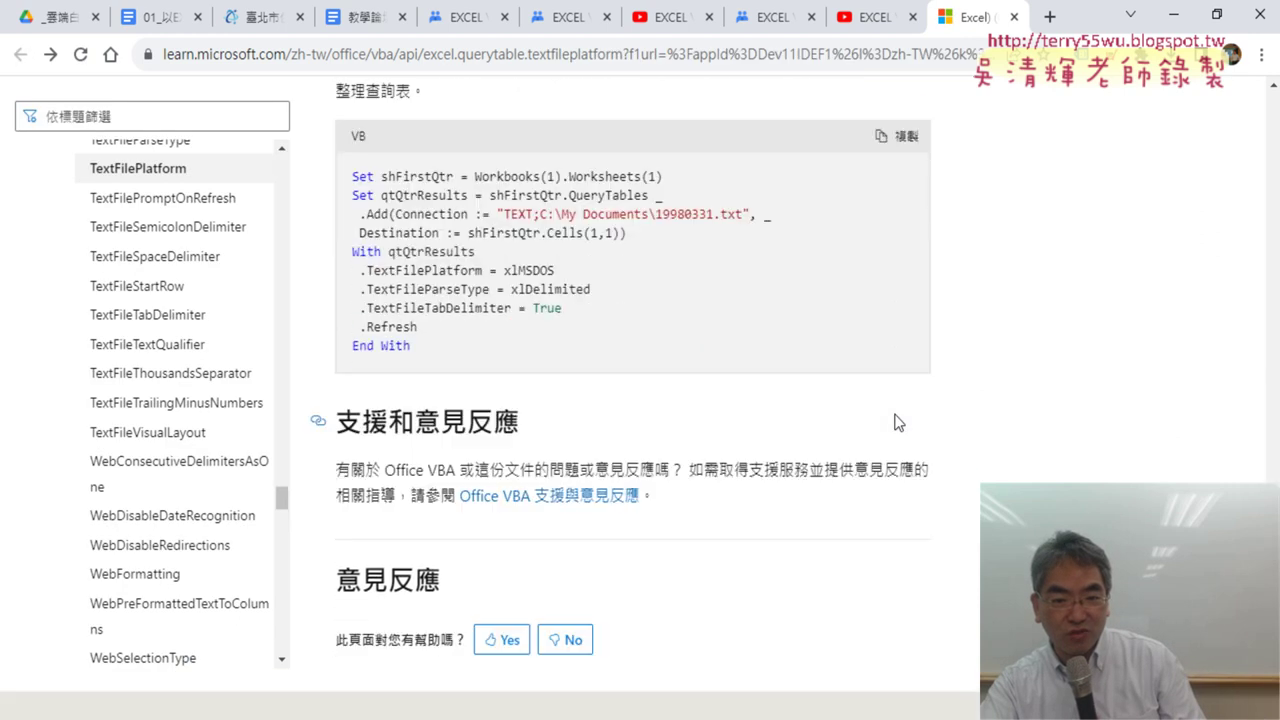
scroll(896, 423, "up", 2)
scroll(896, 423, "up", 2)
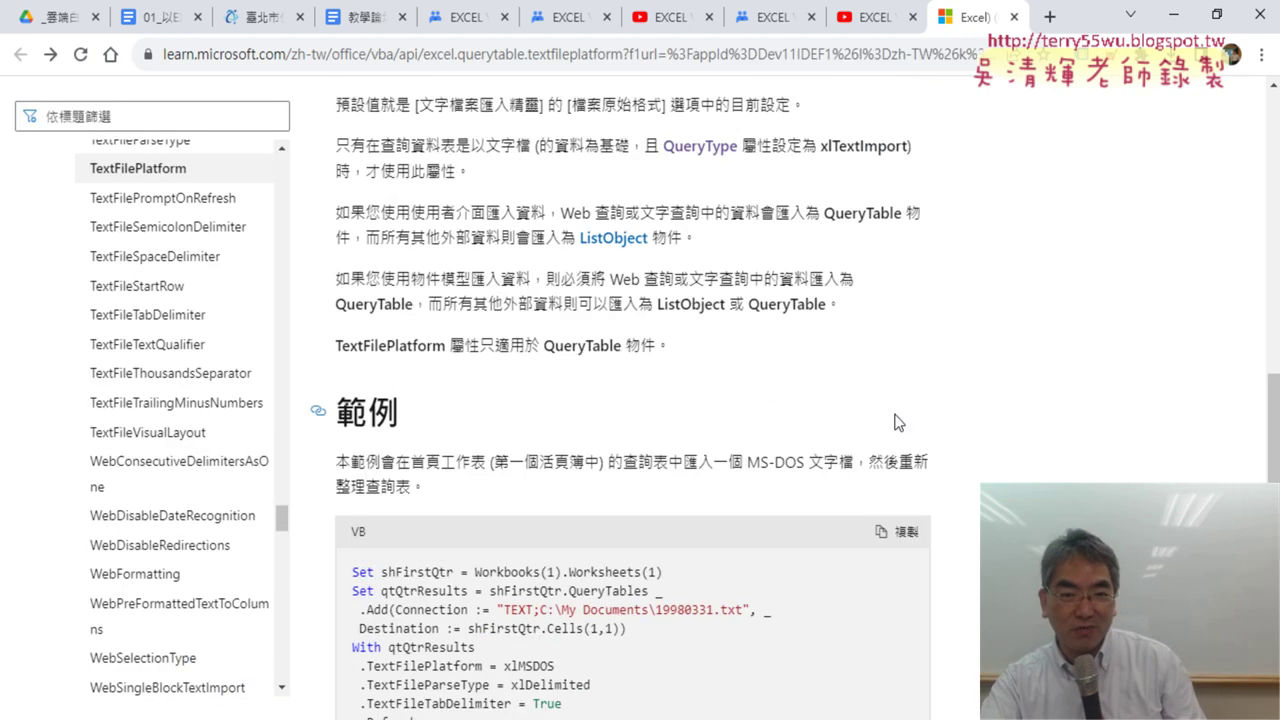
scroll(528, 338, "up", 2)
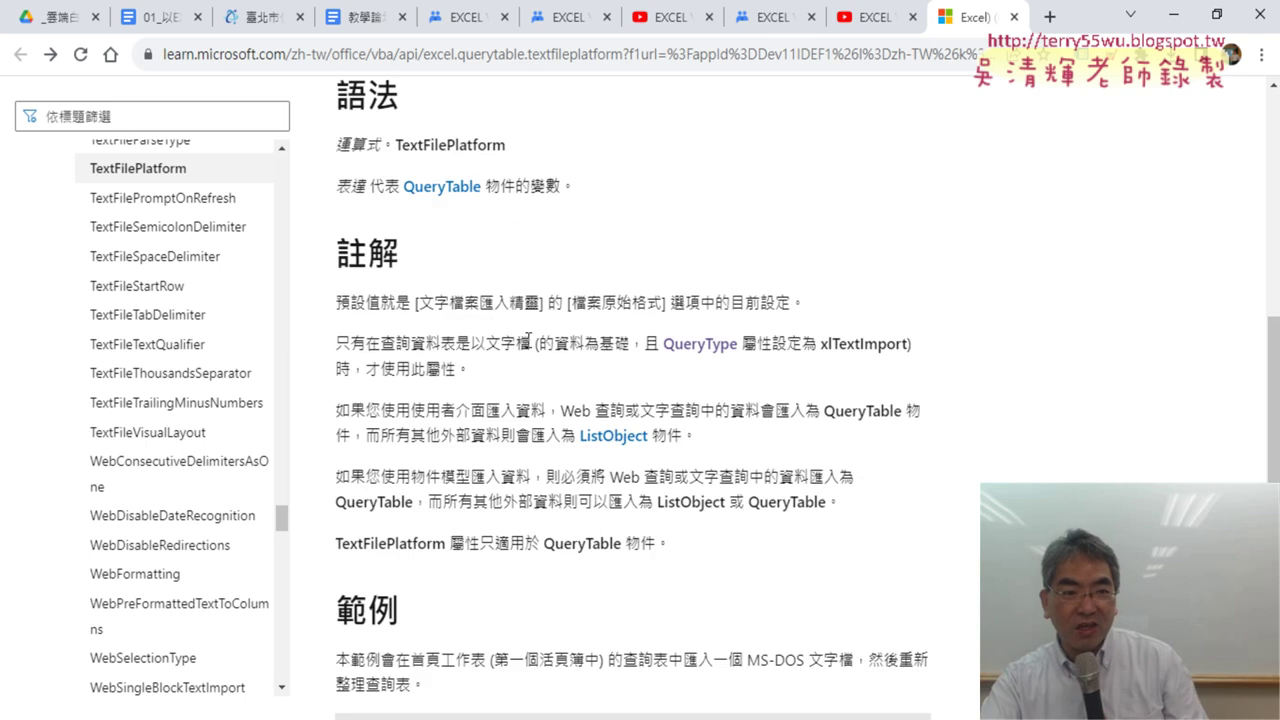
left_click(281, 150)
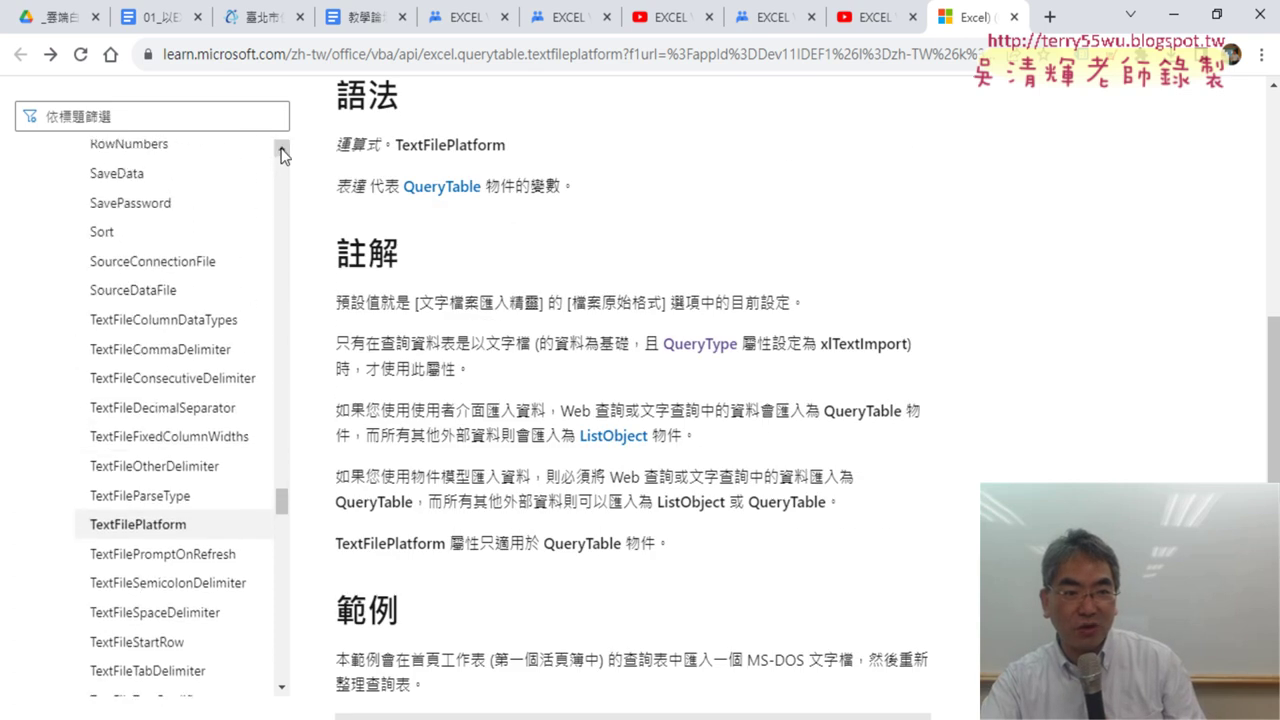
left_click_drag(281, 150, 281, 150)
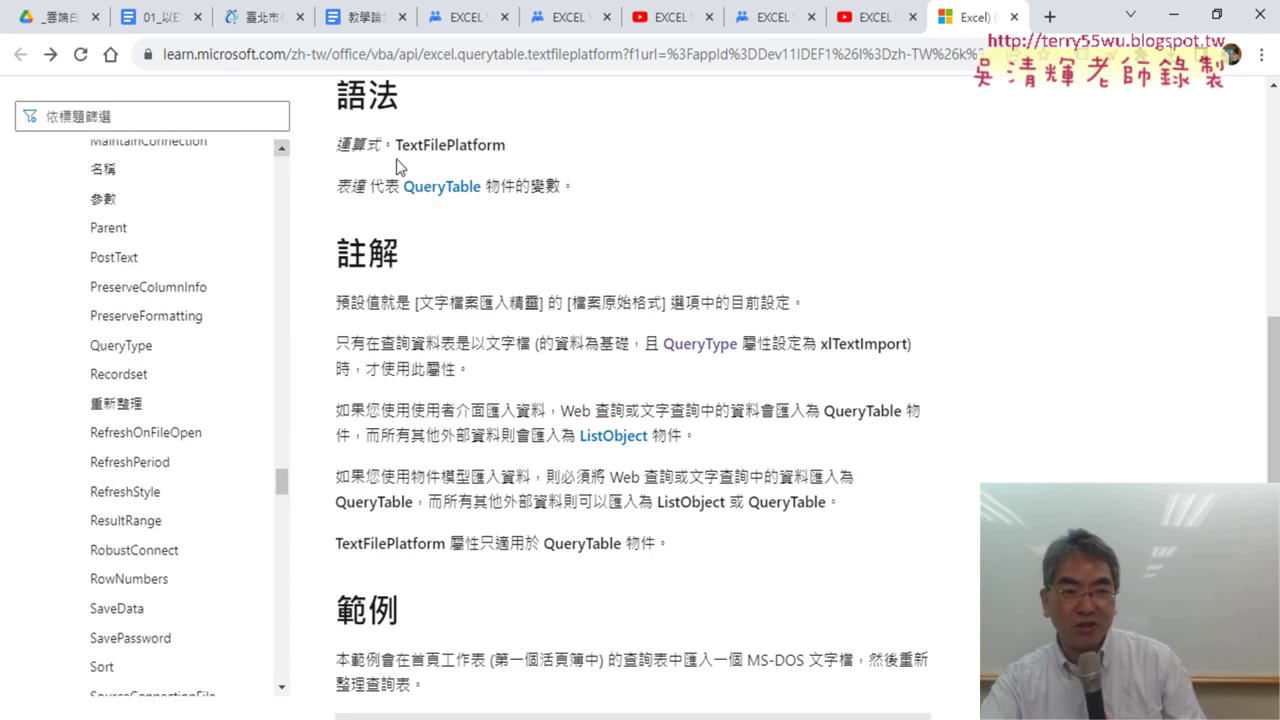
- Review the QueryTable object page title and example, then minimize Chrome to show the VBA editor
left_click(433, 196)
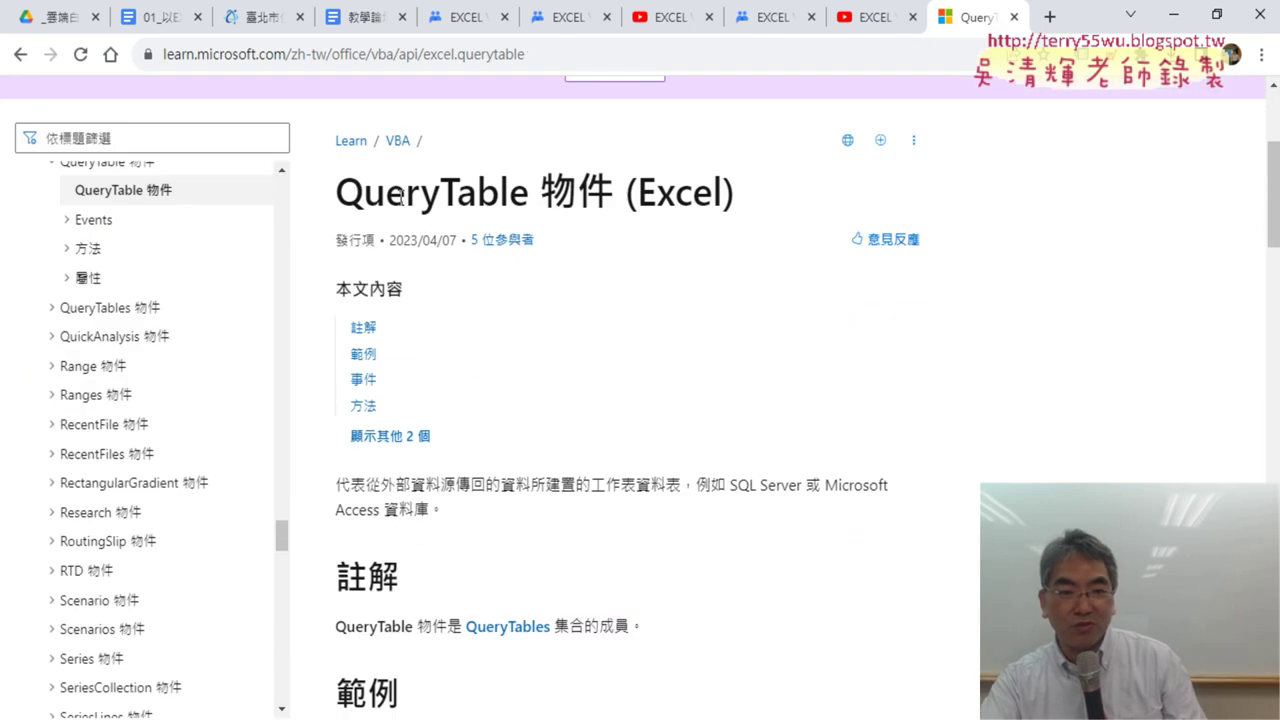
left_click_drag(323, 194, 597, 217)
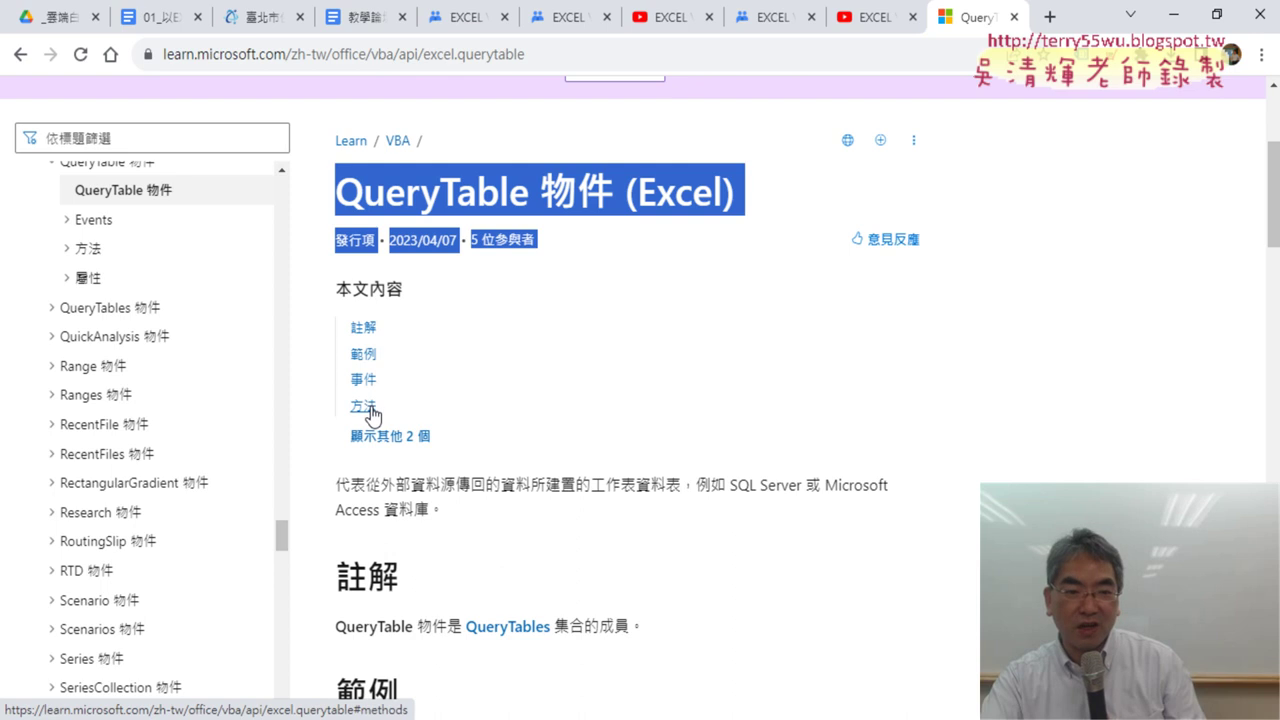
scroll(680, 405, "down", 3)
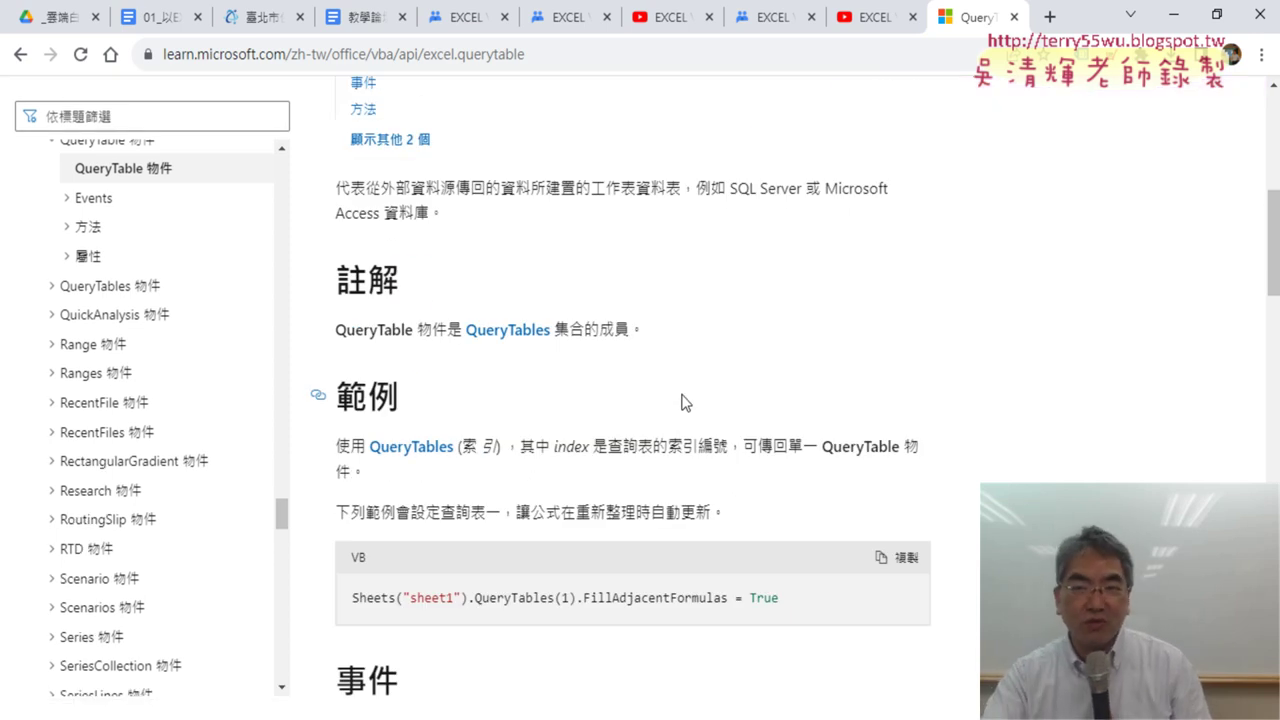
left_click(1170, 24)
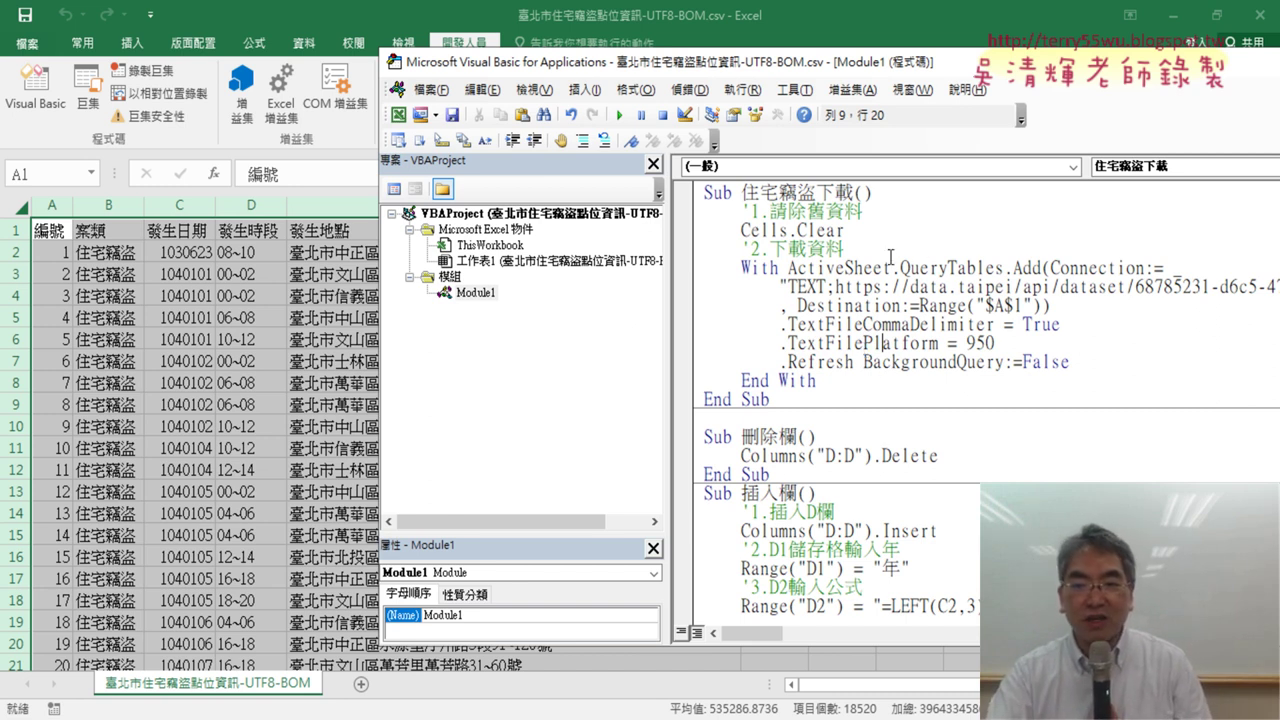
left_click_drag(892, 268, 986, 268)
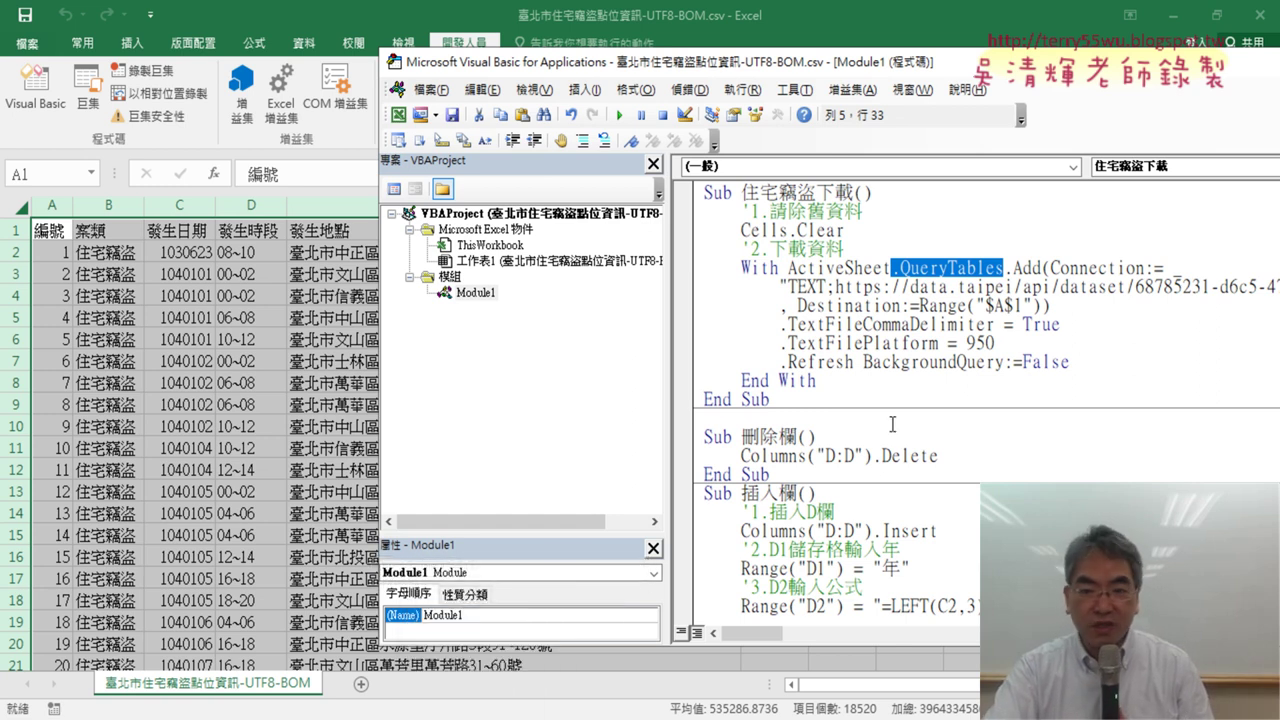
left_click(826, 530)
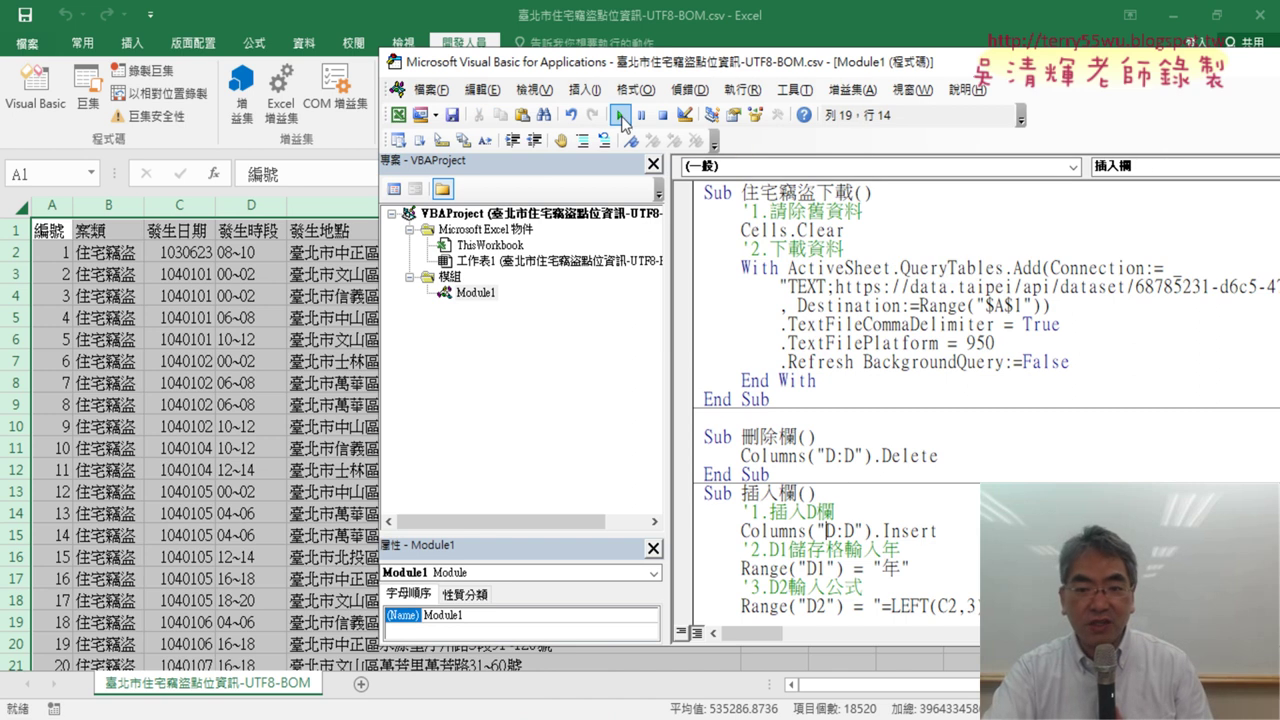
- Run the 插入欄 macro to add column D 年, then stop the classroom broadcast and minimize it
left_click(621, 116)
left_click(276, 204)
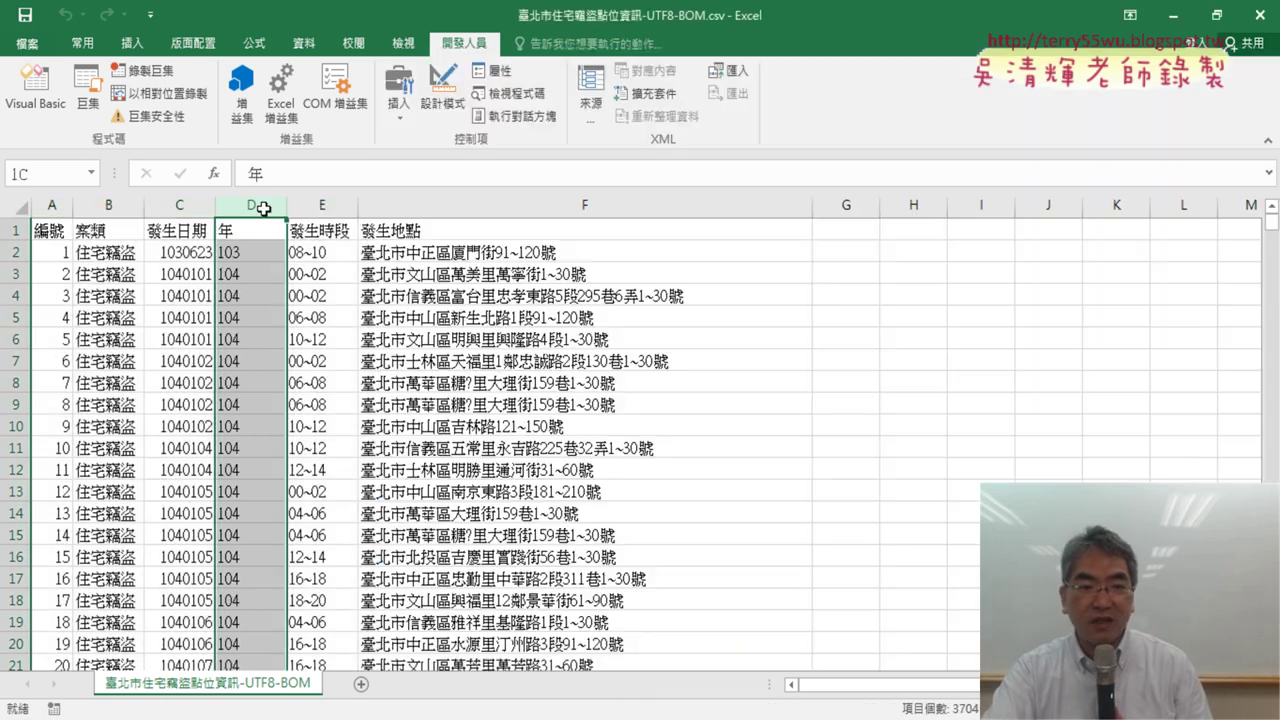
left_click(270, 204)
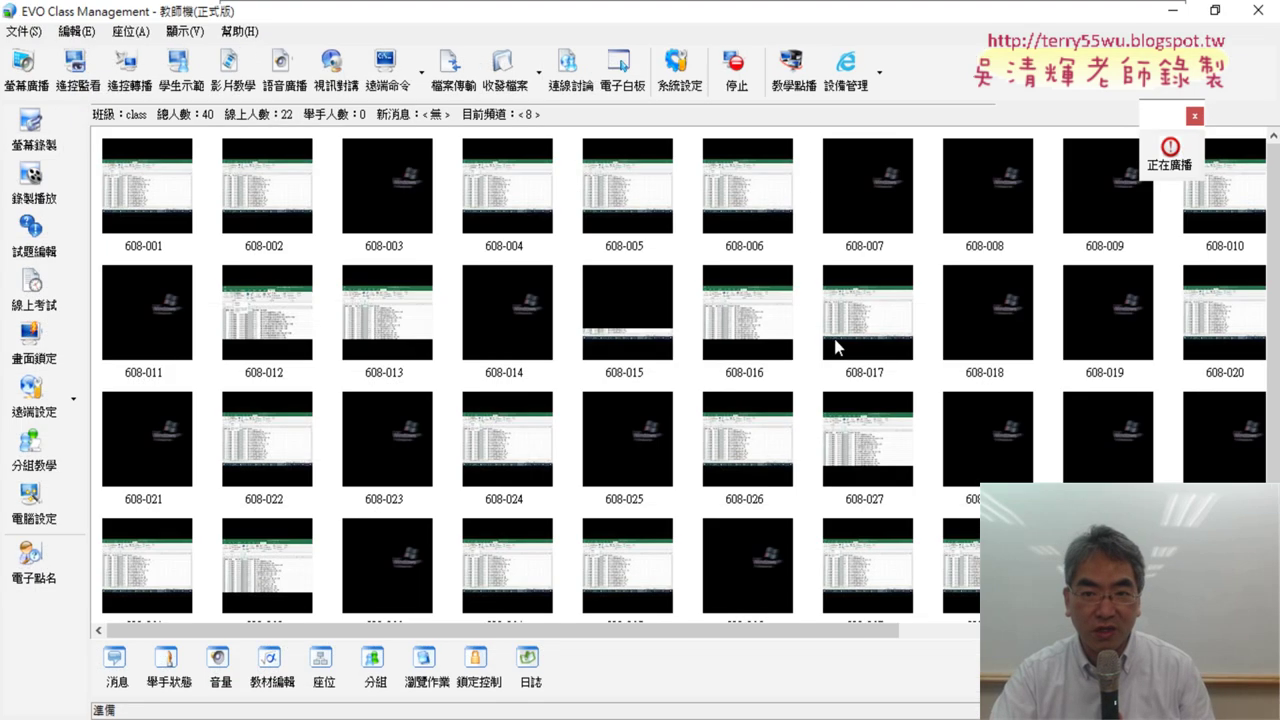
left_click(739, 76)
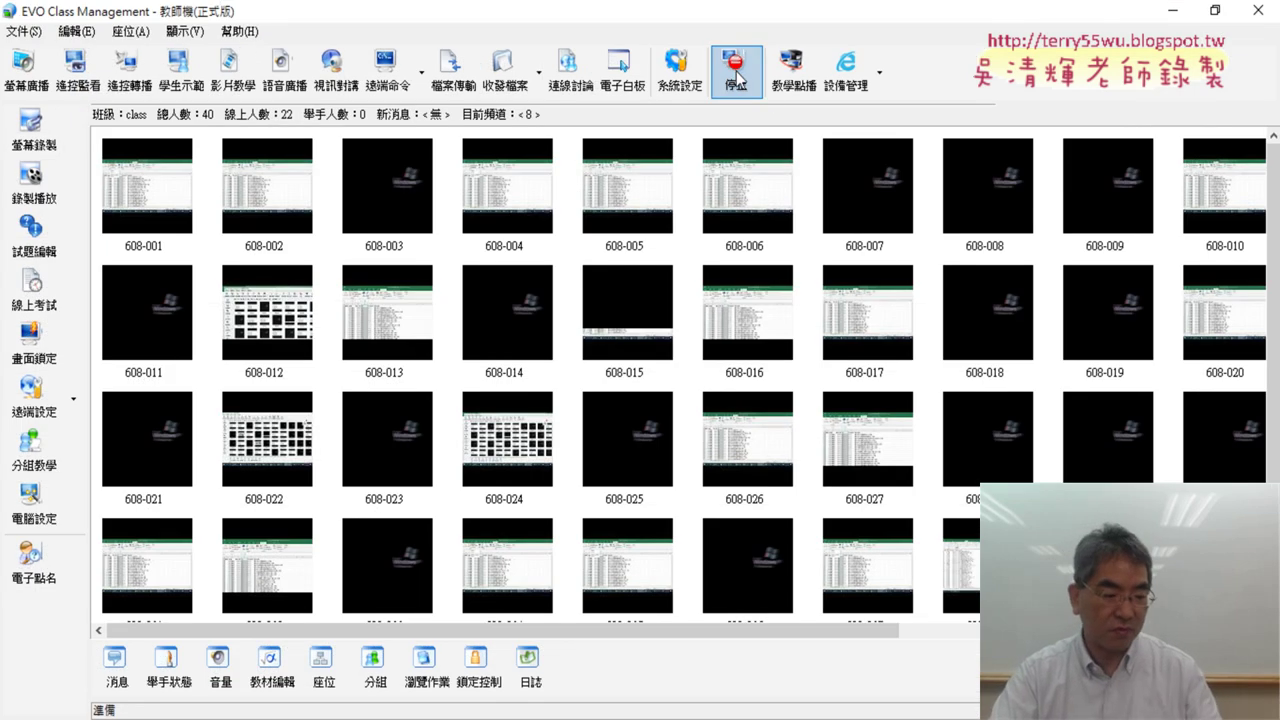
left_click(1173, 11)
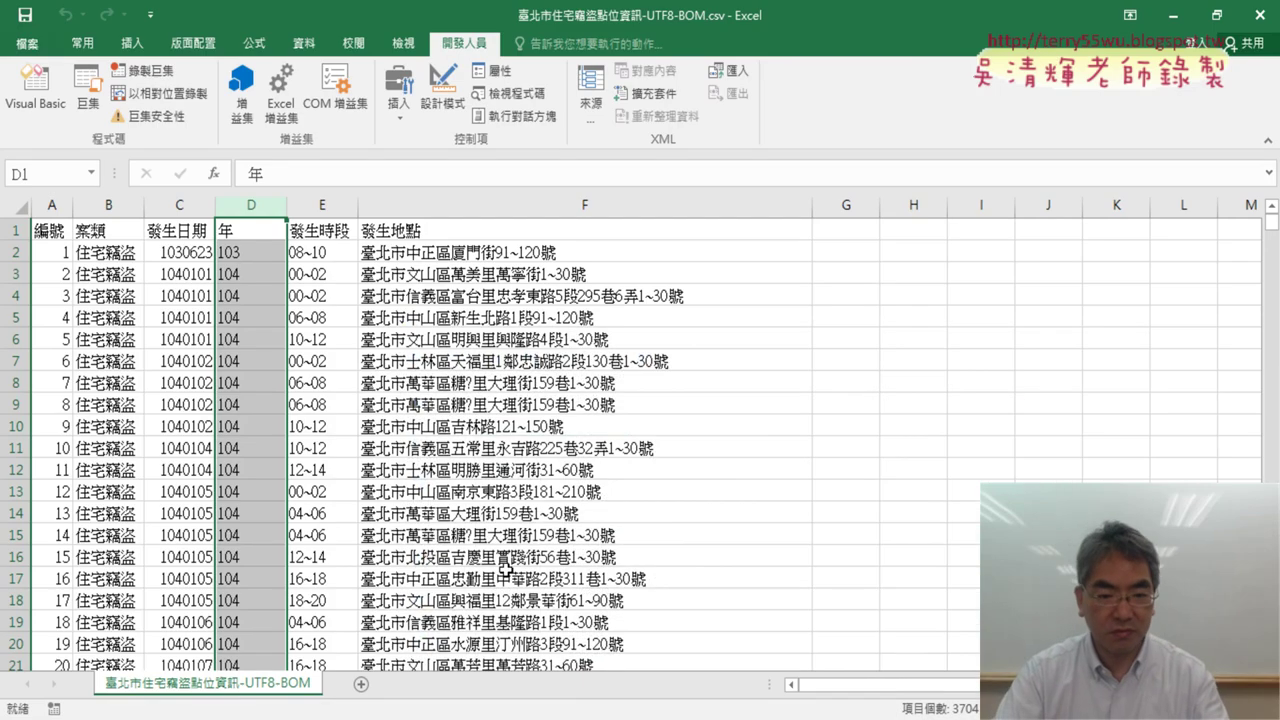
- Bring up the Google Docs handout at the 練習之一程式碼 exercise code
left_click(507, 660)
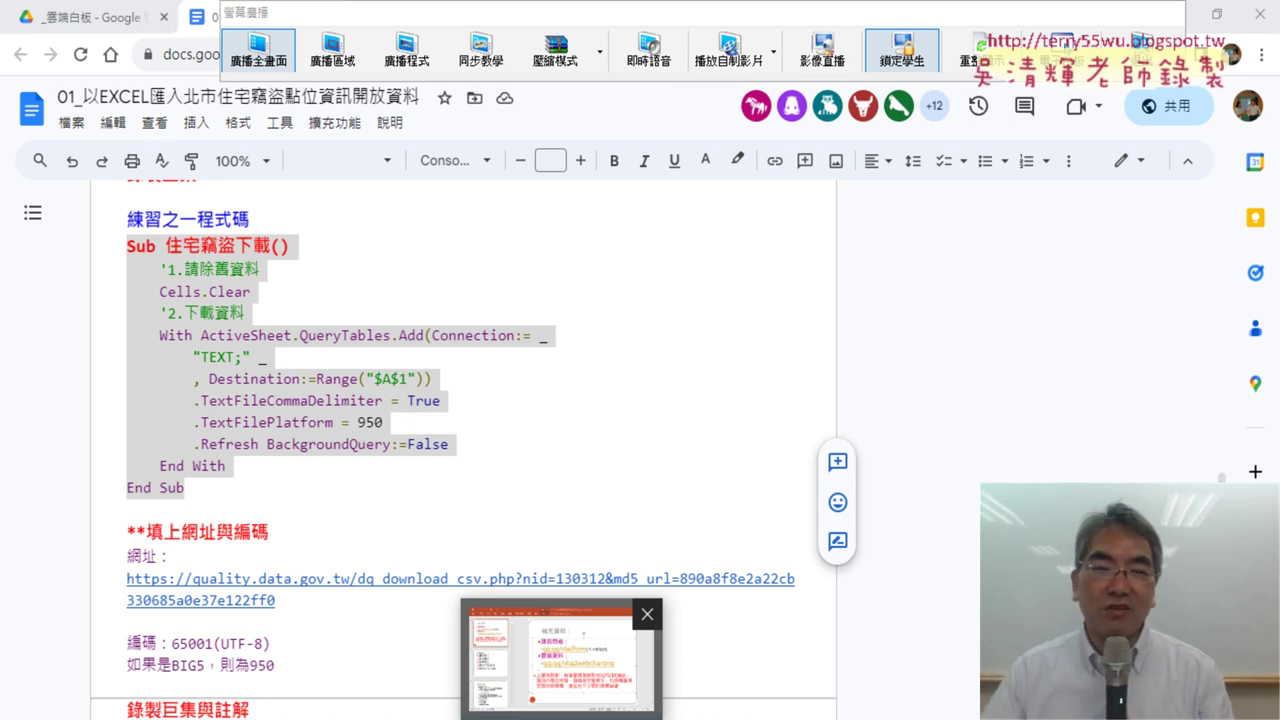
- Move the floating broadcast toolbar aside over the Google Docs lesson notes
left_click_drag(853, 14, 815, 36)
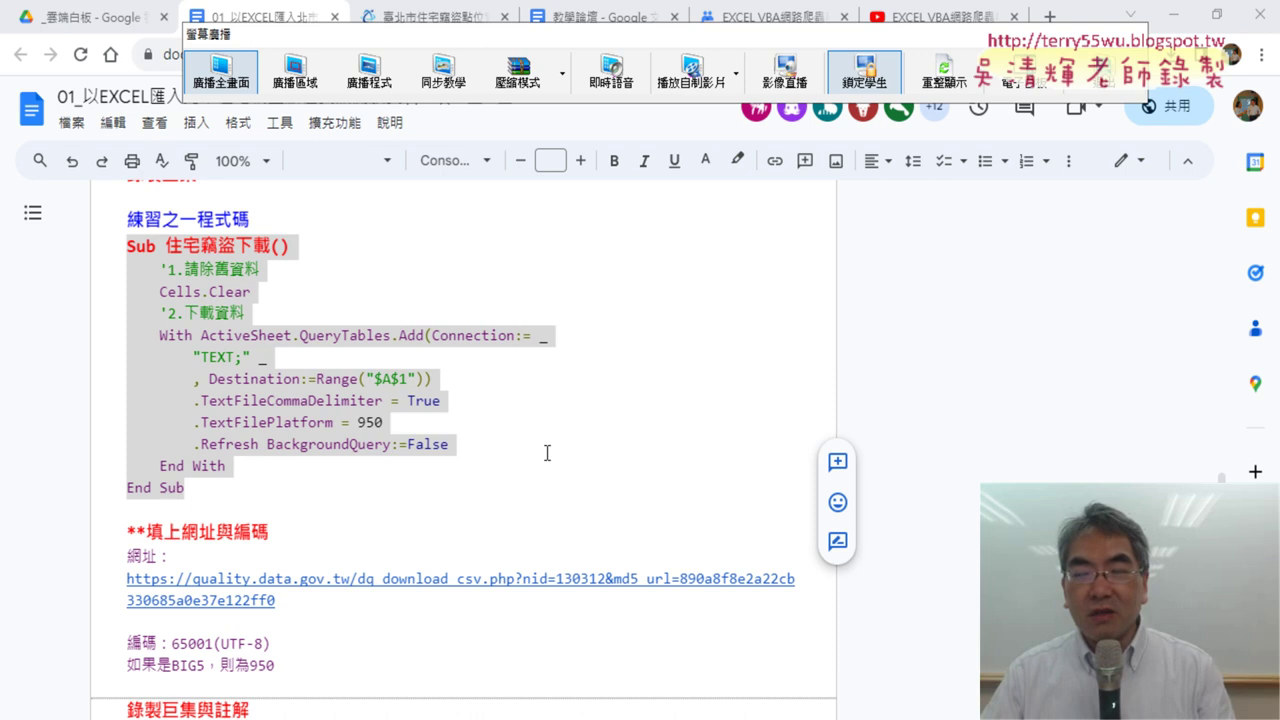
- Switch to 北市住宅竊盜.xlsm, show the 歷年竊盜折線圖 sheet and select the year 106 count
key("alt+Tab")
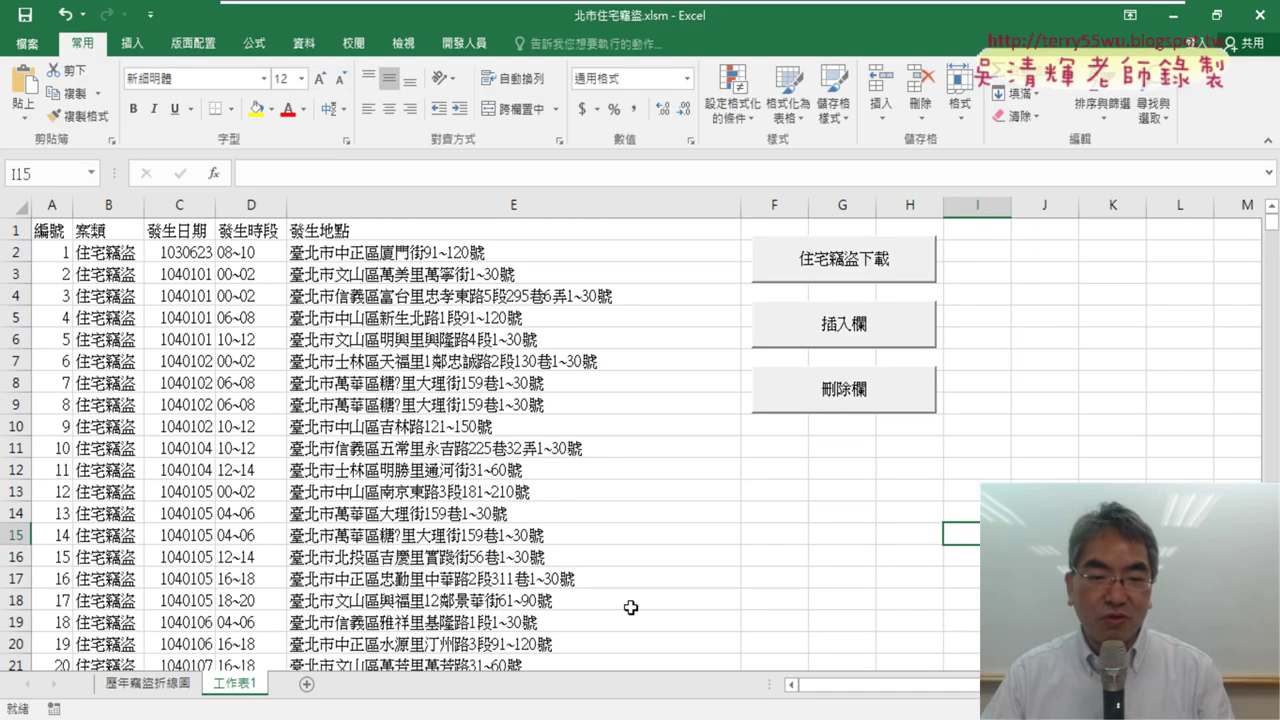
left_click(163, 687)
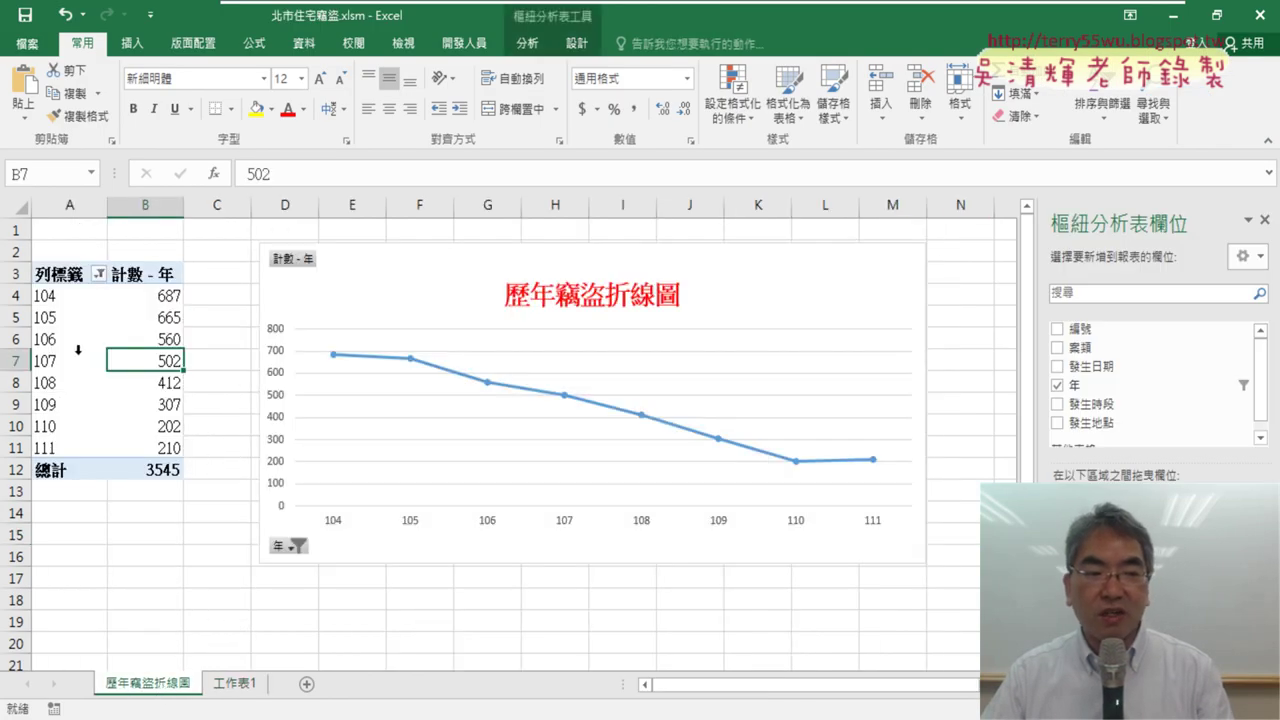
left_click(169, 337)
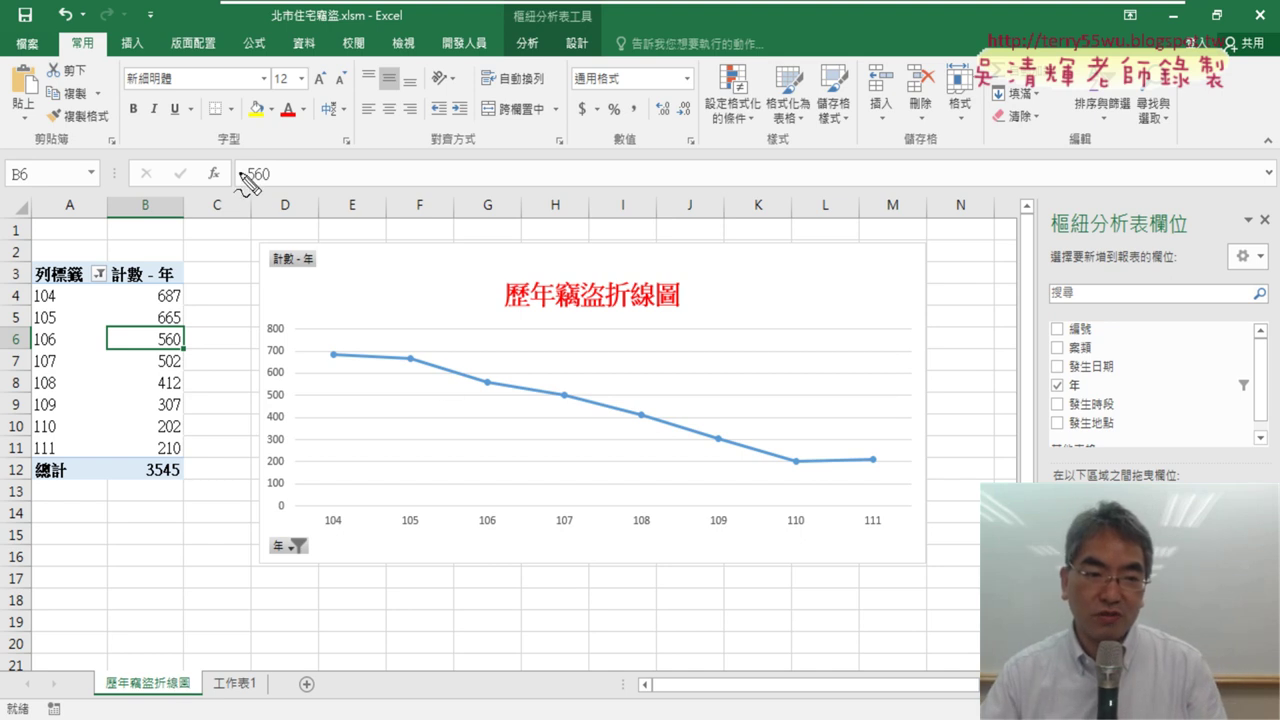
- Circle the pivot table and line chart in red ink, clear it, then switch to Google Groups
left_click_drag(222, 148, 199, 585)
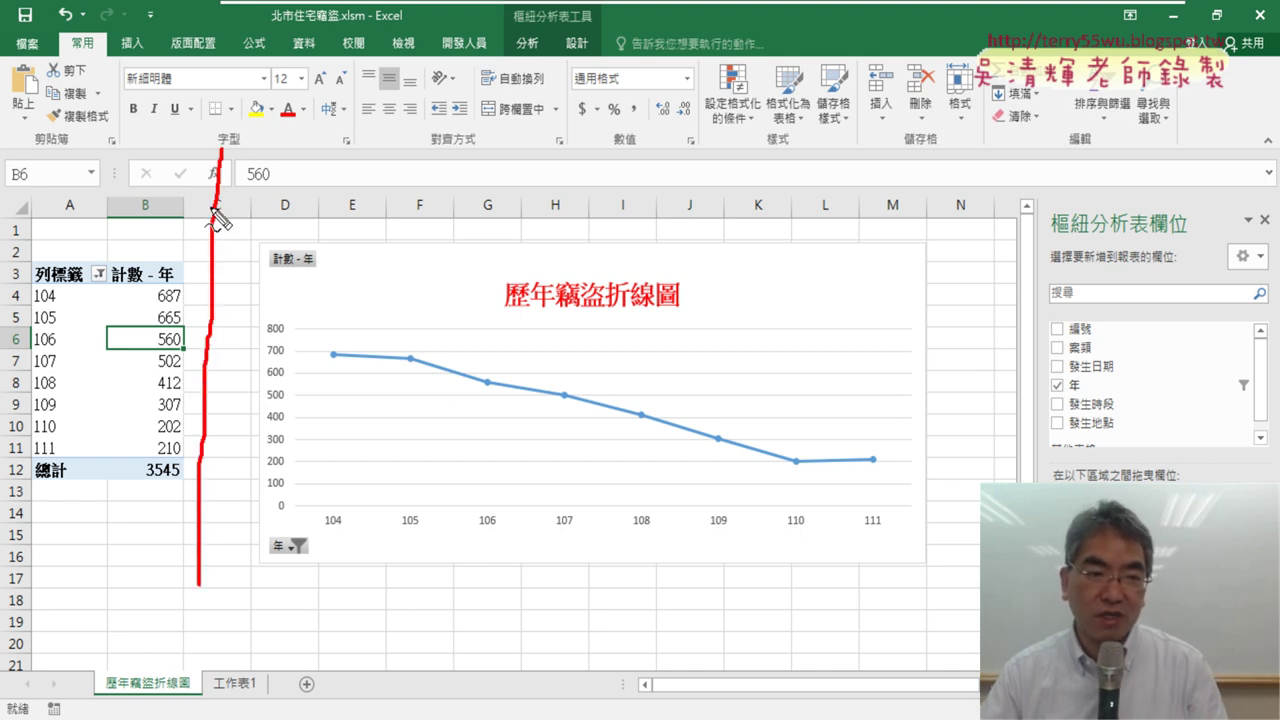
left_click_drag(214, 207, 121, 203)
mouse_move(183, 174)
left_mouse_down()
mouse_move(95, 228)
mouse_move(148, 238)
left_mouse_up()
mouse_move(120, 502)
left_mouse_down()
mouse_move(55, 245)
mouse_move(98, 522)
left_mouse_up()
left_click_drag(238, 208, 322, 207)
left_click_drag(315, 190, 315, 232)
mouse_move(468, 622)
left_mouse_down()
mouse_move(384, 582)
mouse_move(927, 526)
mouse_move(498, 636)
left_mouse_up()
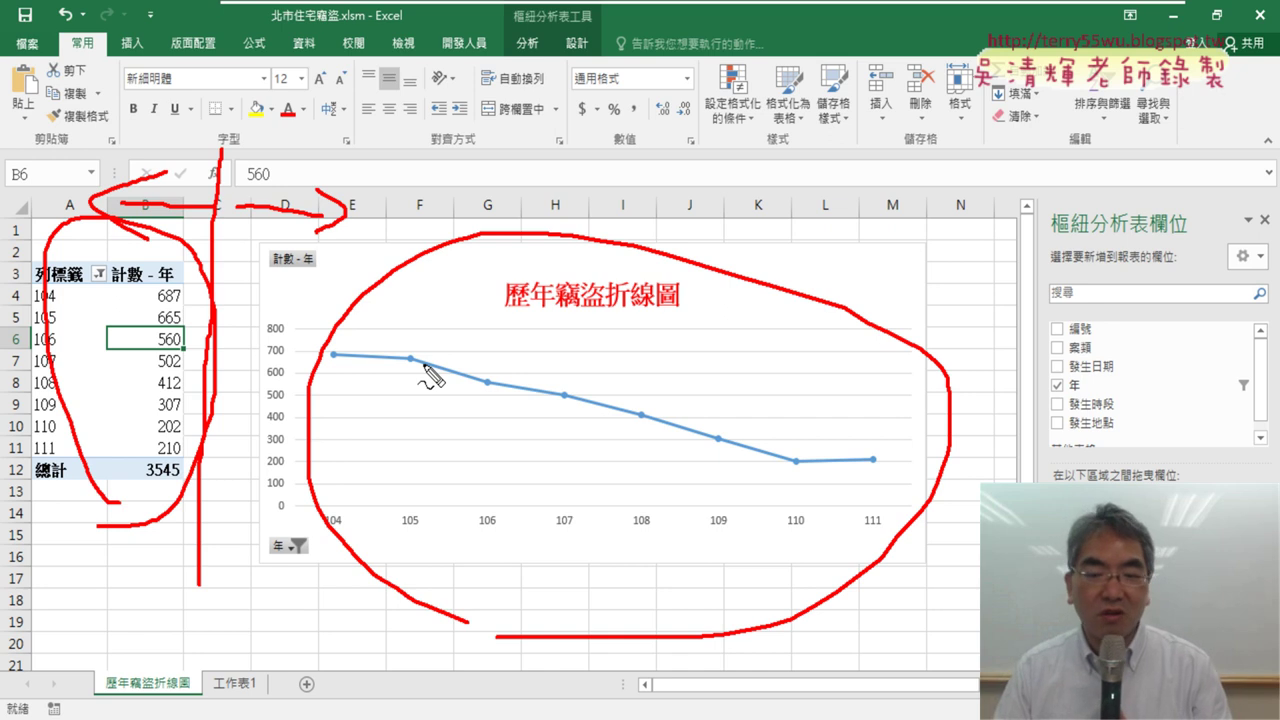
key("Escape")
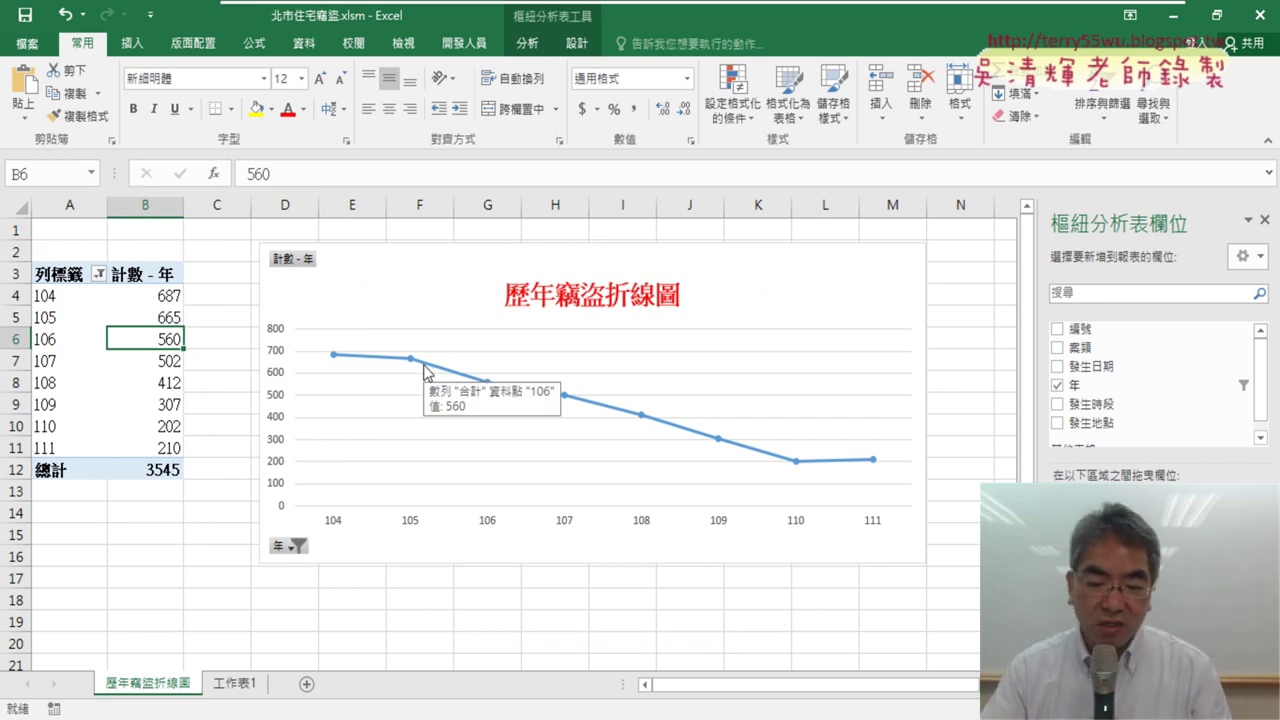
key("alt+Tab")
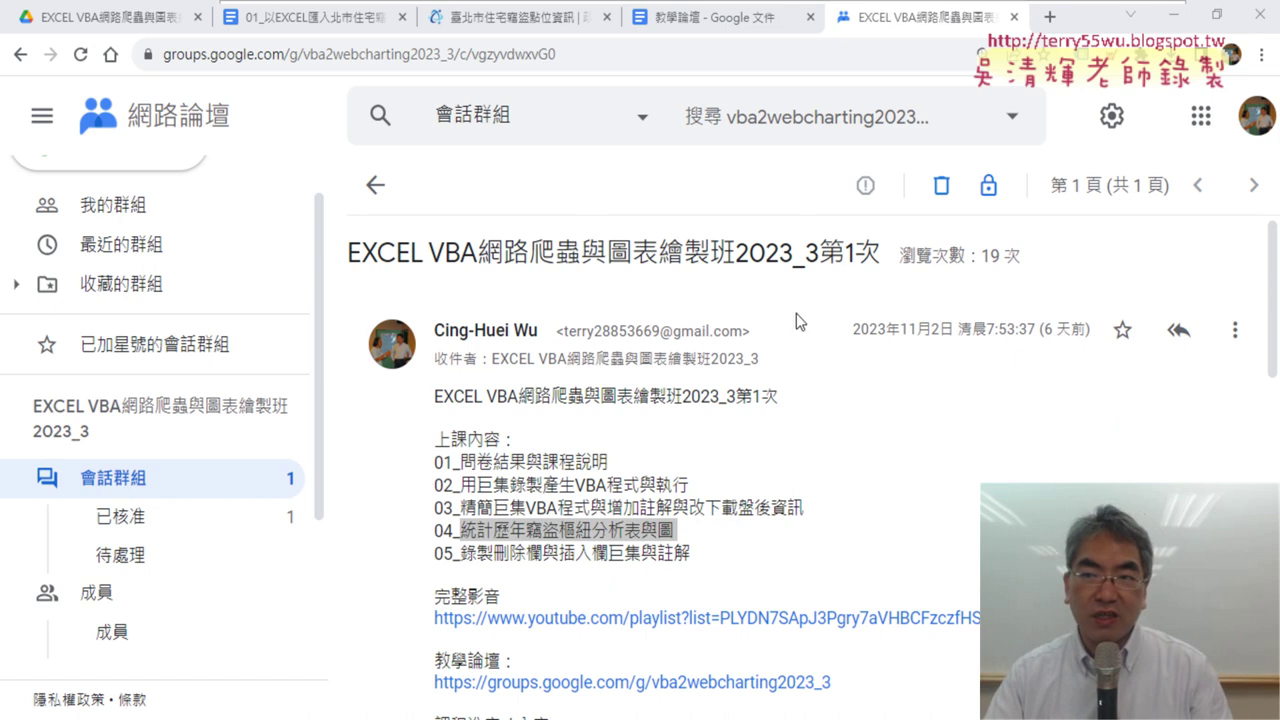
- Highlight 樞紐分析表 and 圖 in item 04 of the post, then return to Excel
left_click(498, 530)
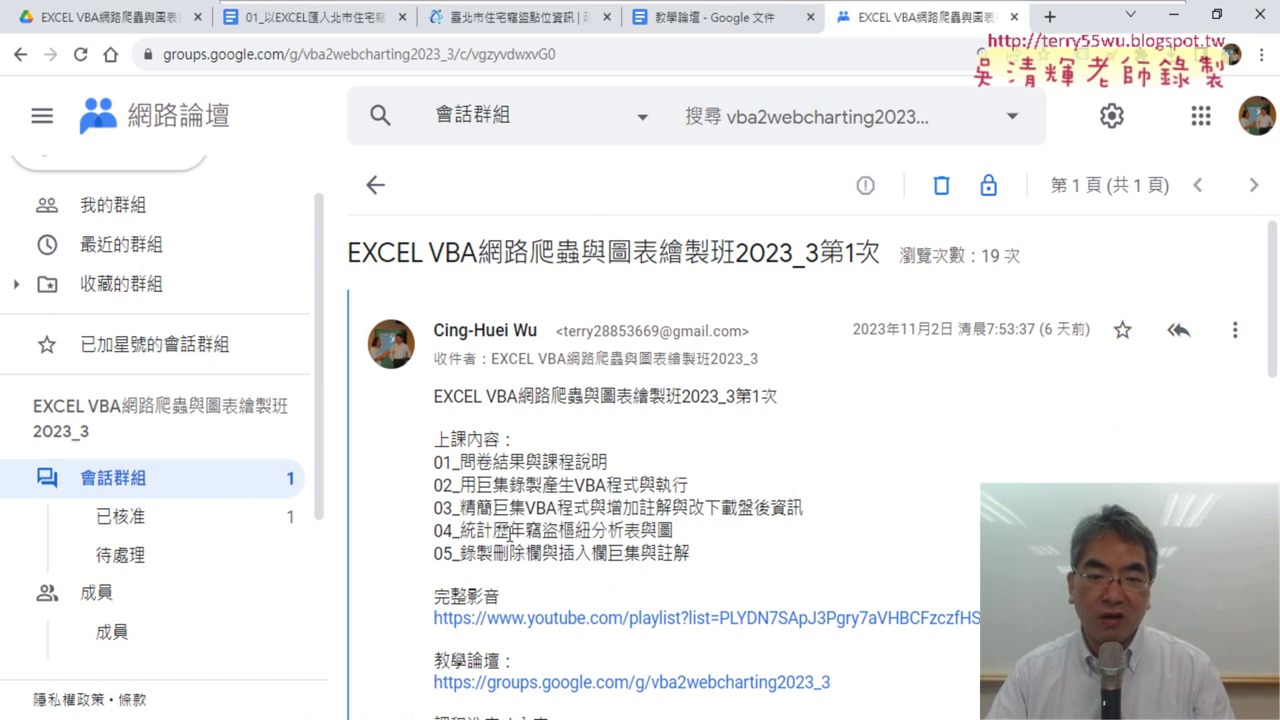
left_click_drag(559, 530, 608, 531)
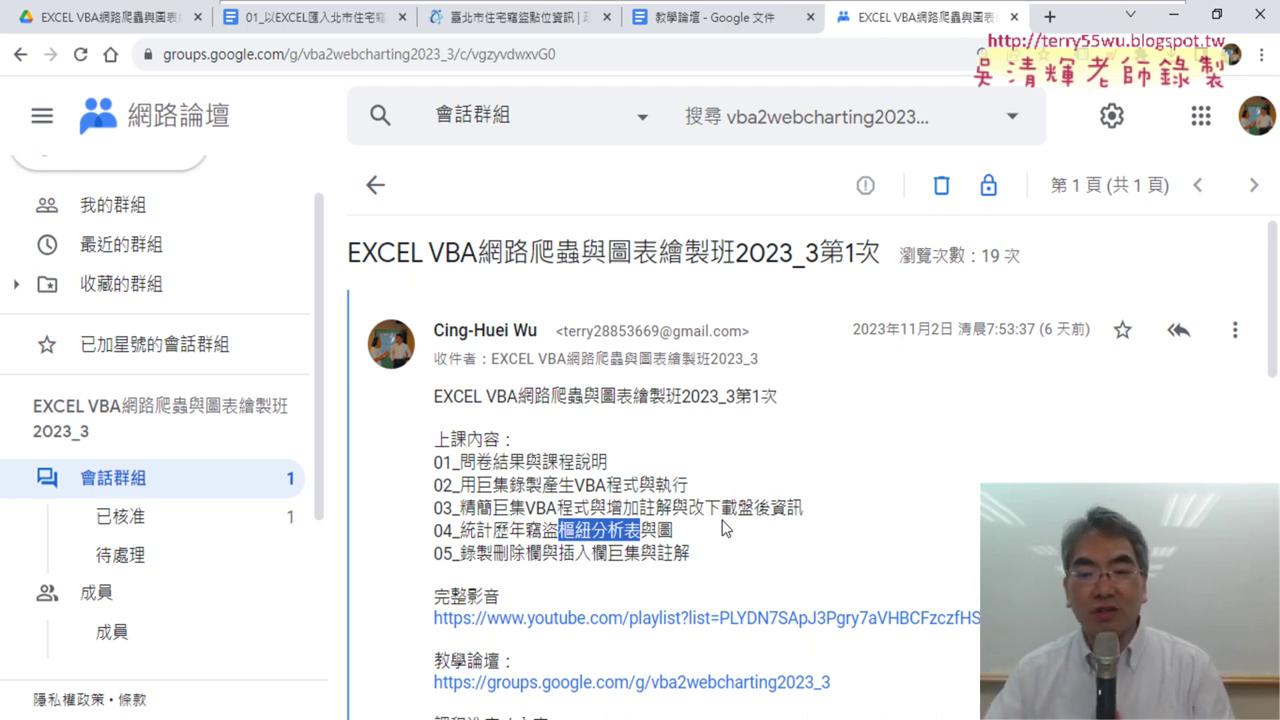
left_click_drag(680, 531, 657, 533)
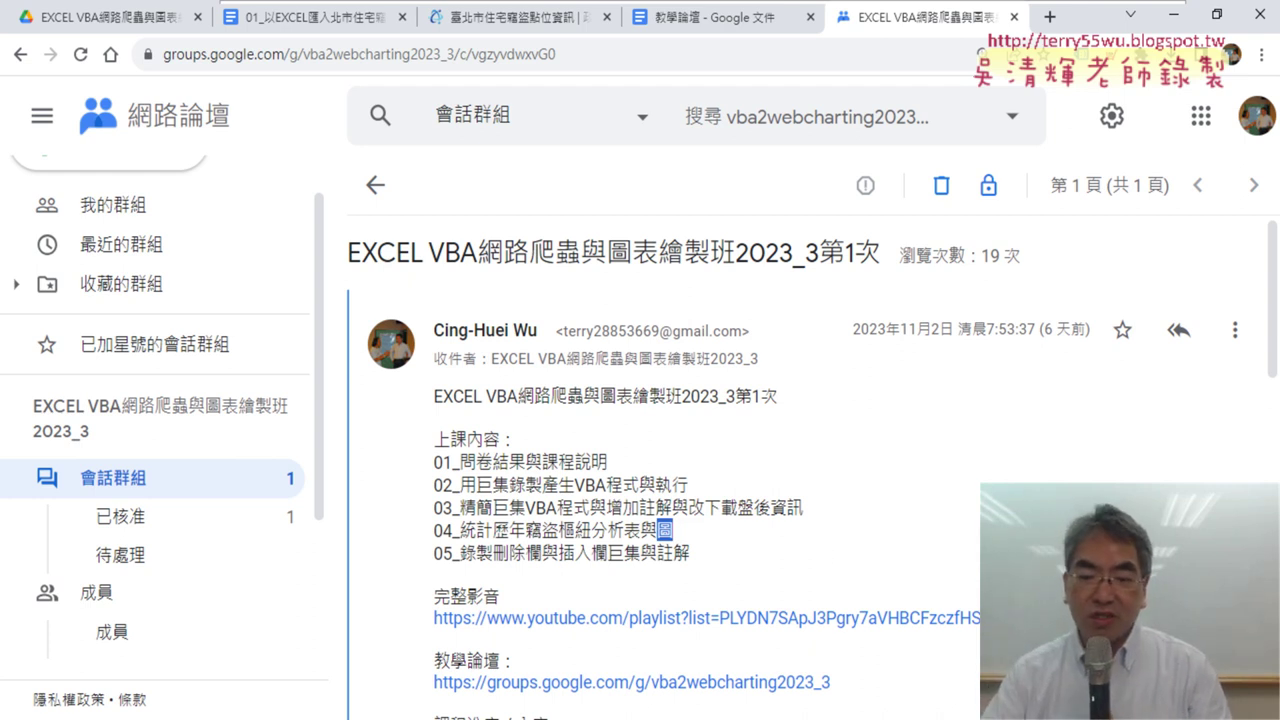
key("alt+Tab")
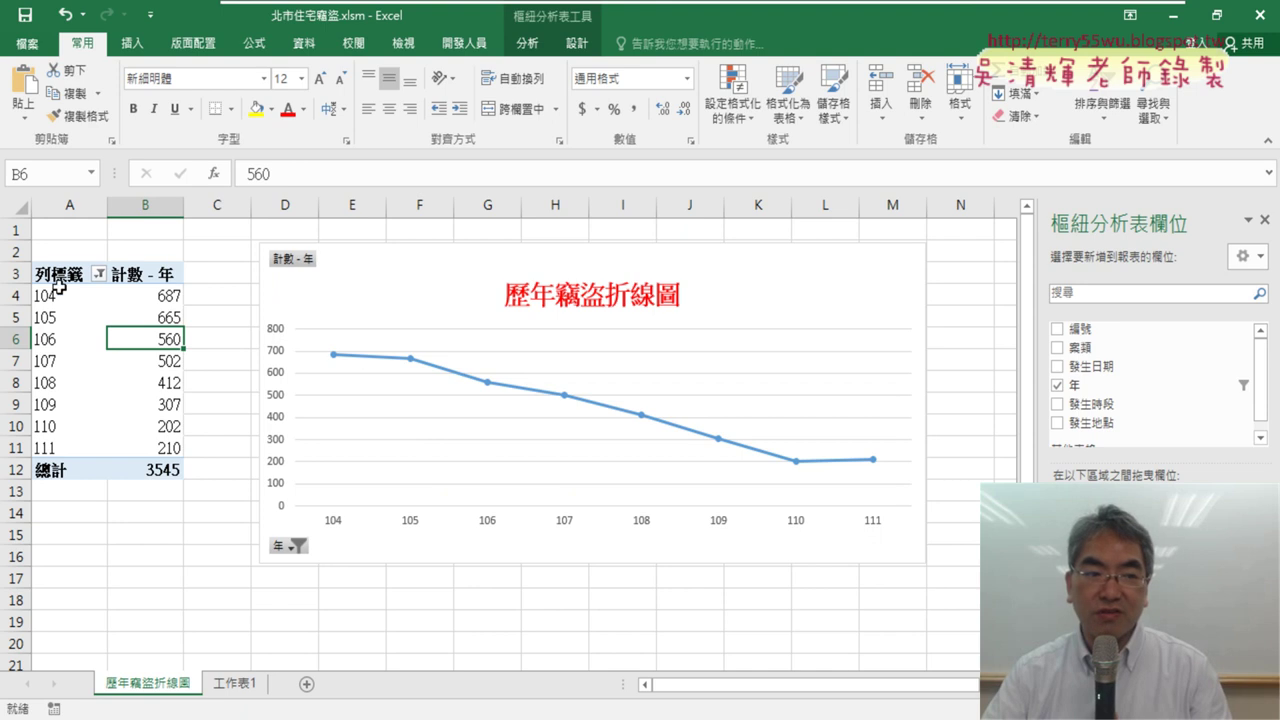
- Select the pivot table's year and count columns and the 108 count, then show 工作表1
left_click(69, 206)
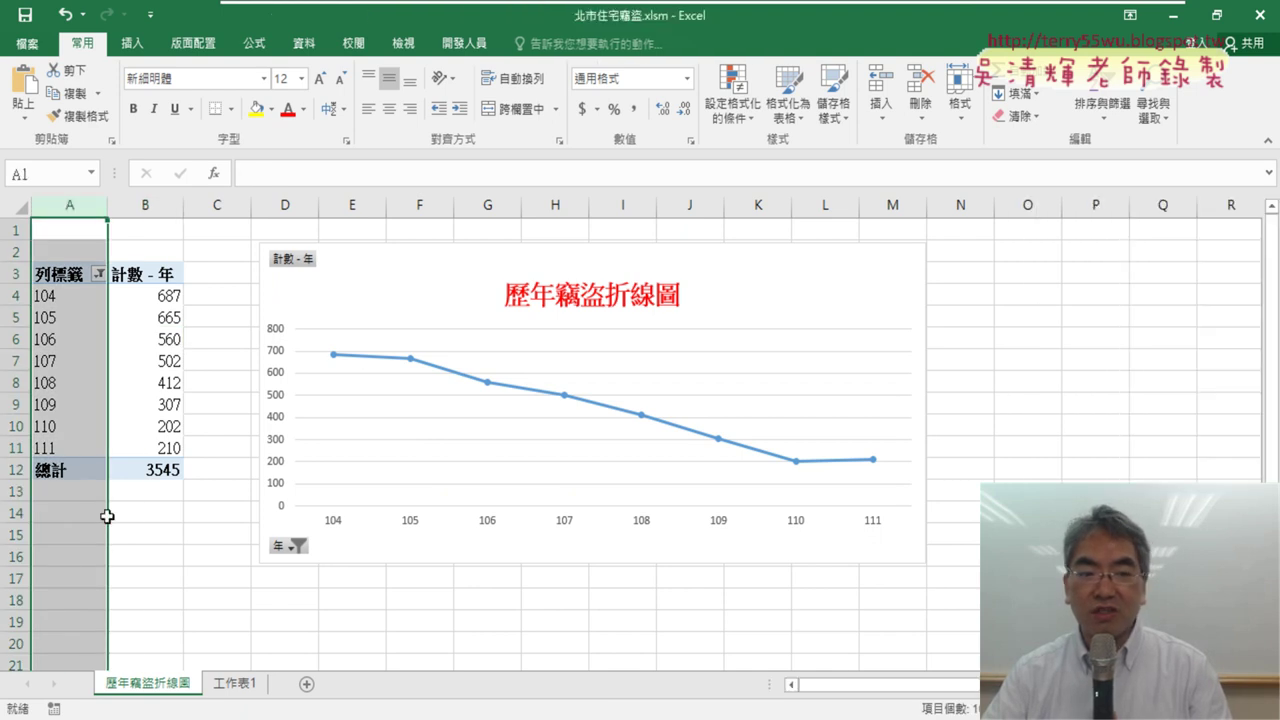
left_click(145, 206)
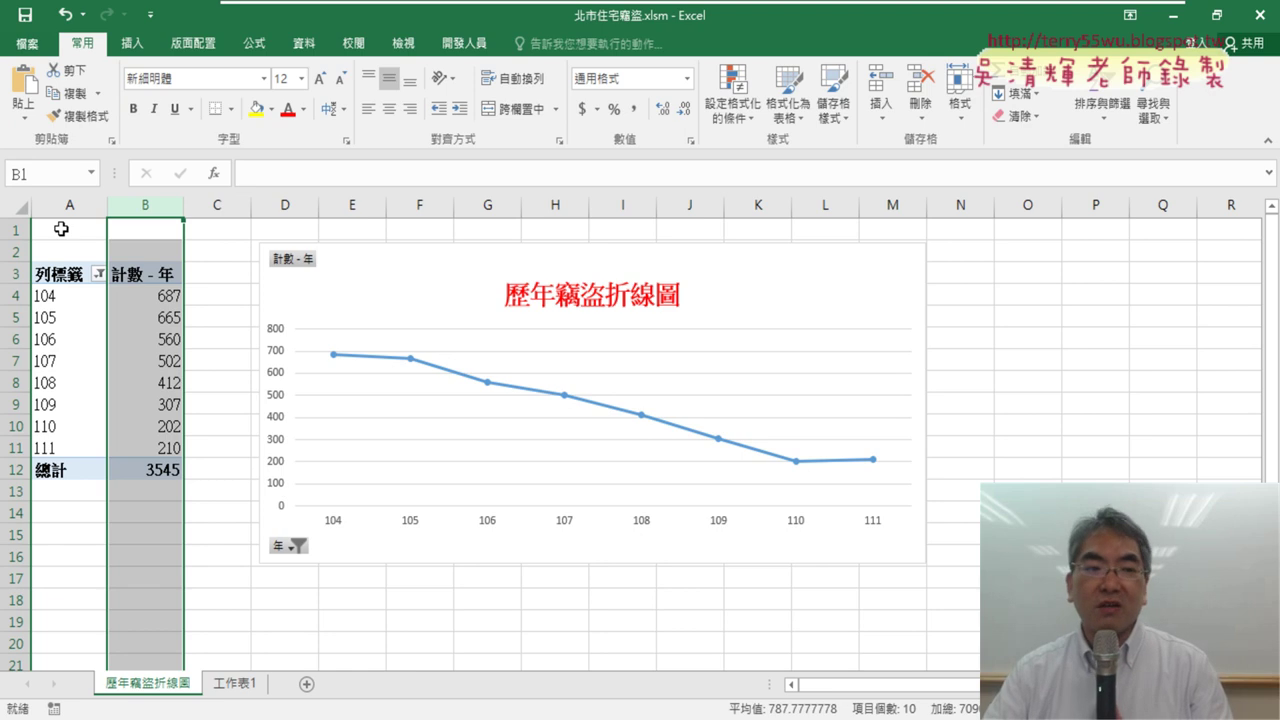
left_click_drag(62, 206, 116, 254)
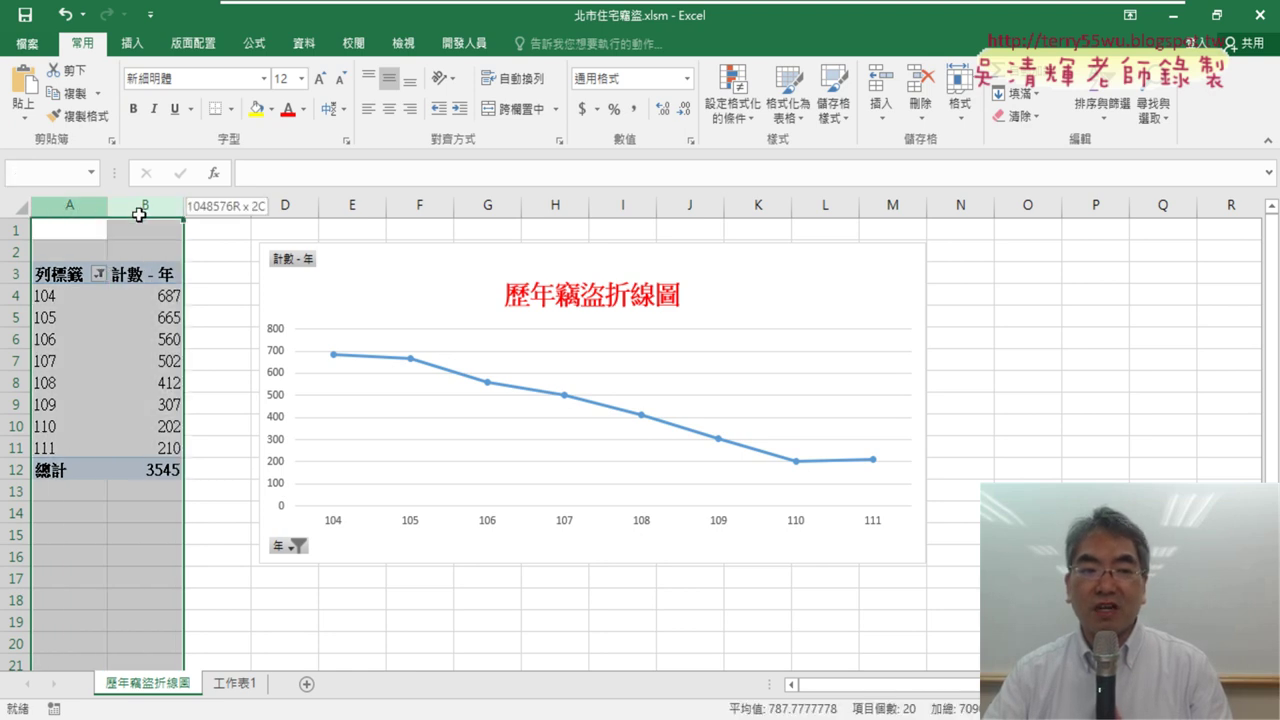
left_click(63, 206)
left_click(150, 206)
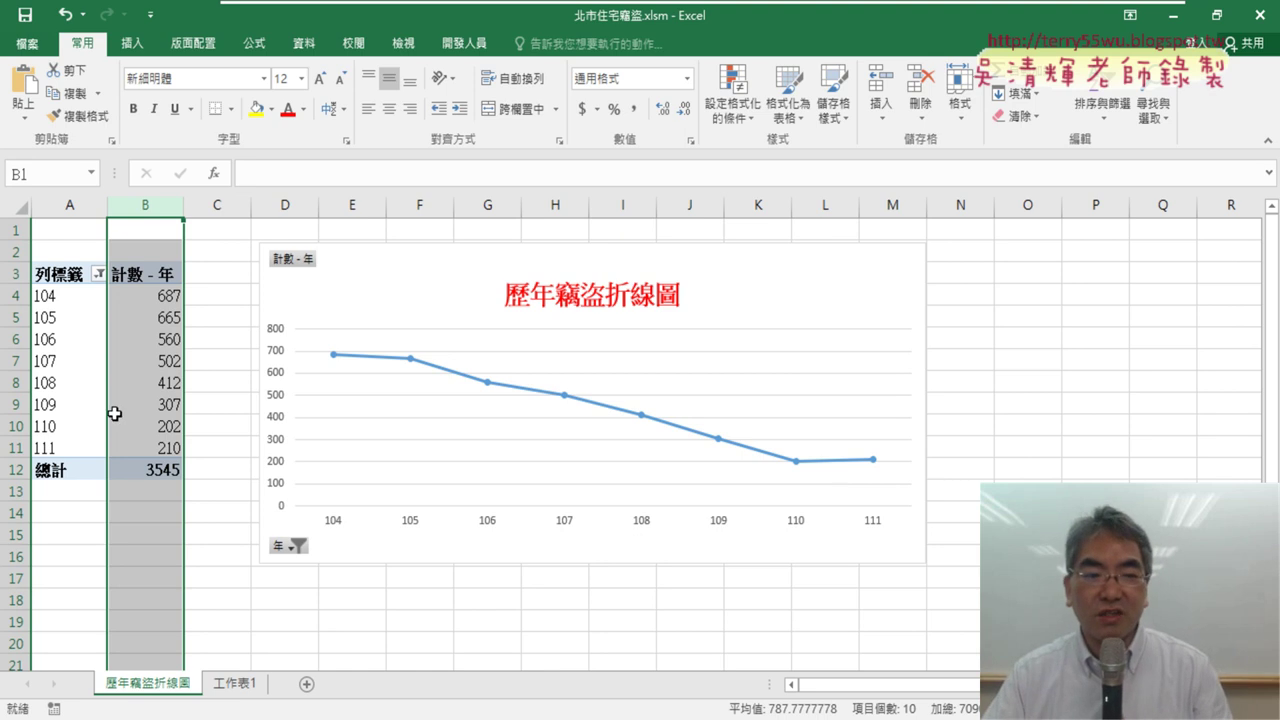
left_click(139, 390)
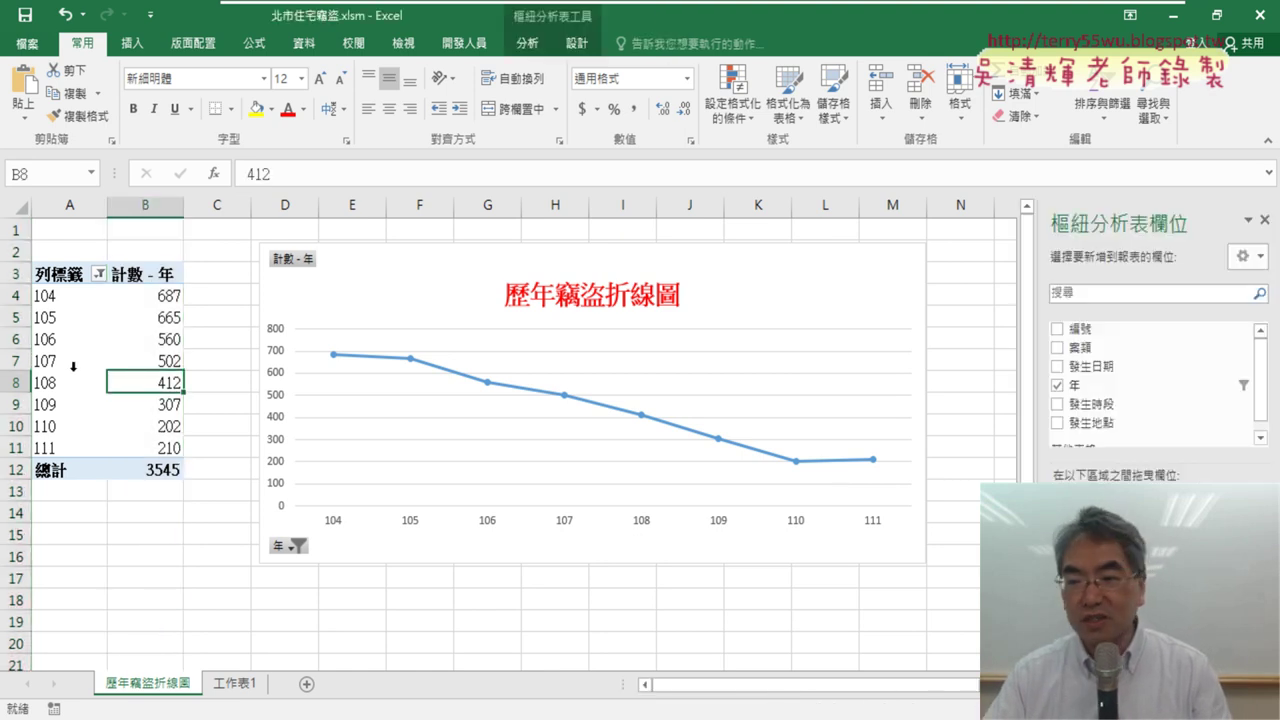
key("super+space")
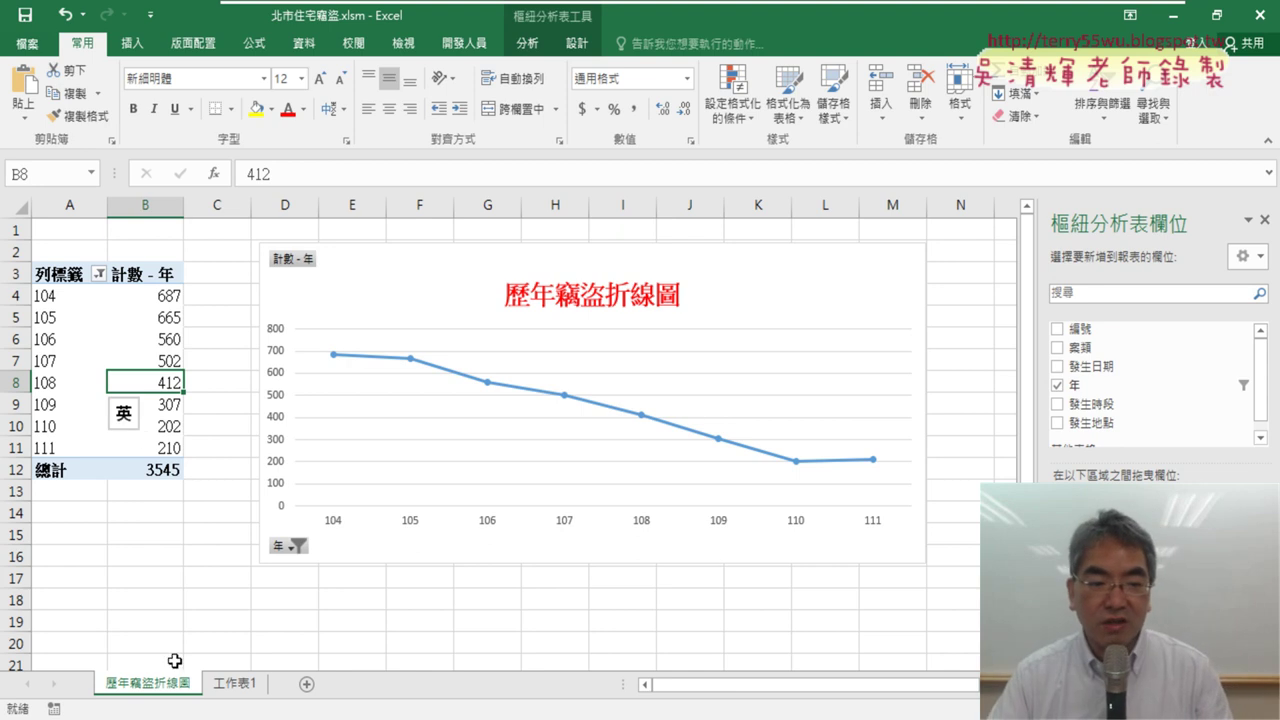
left_click(67, 204)
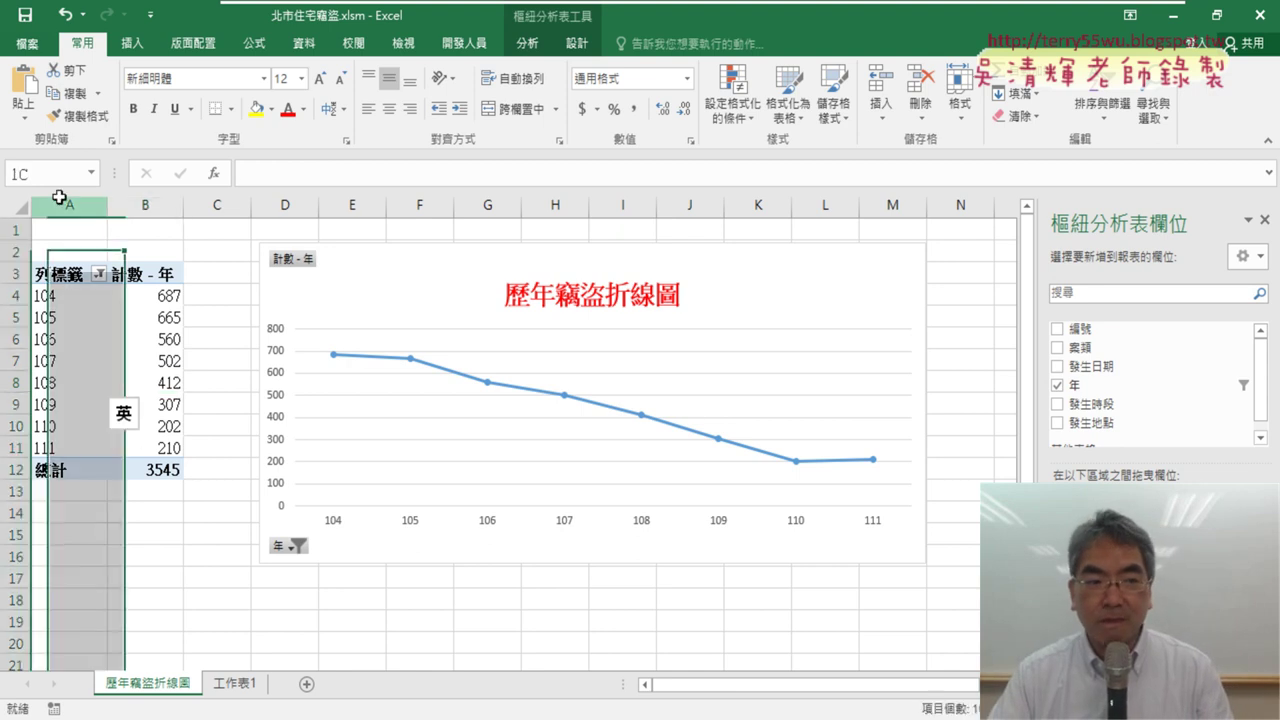
left_click(237, 685)
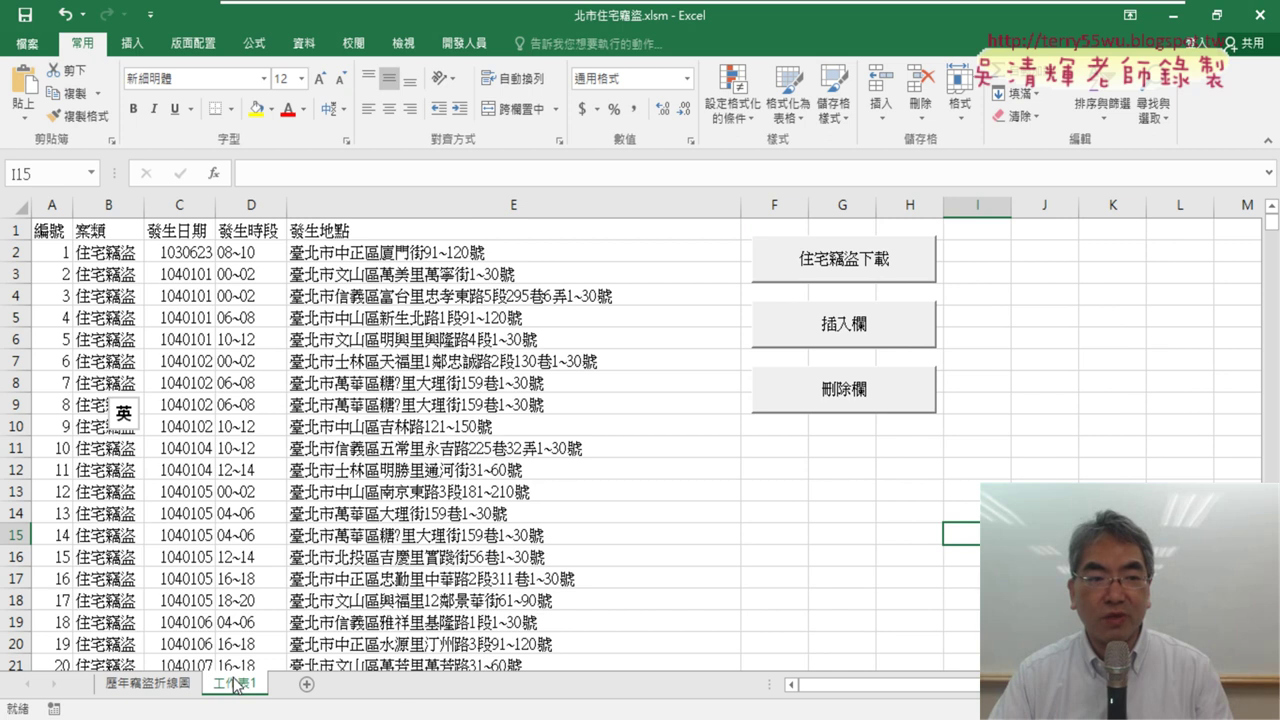
- Run the 插入欄 button and compare the new 年 column D with the 發生日期 column C
left_click(880, 338)
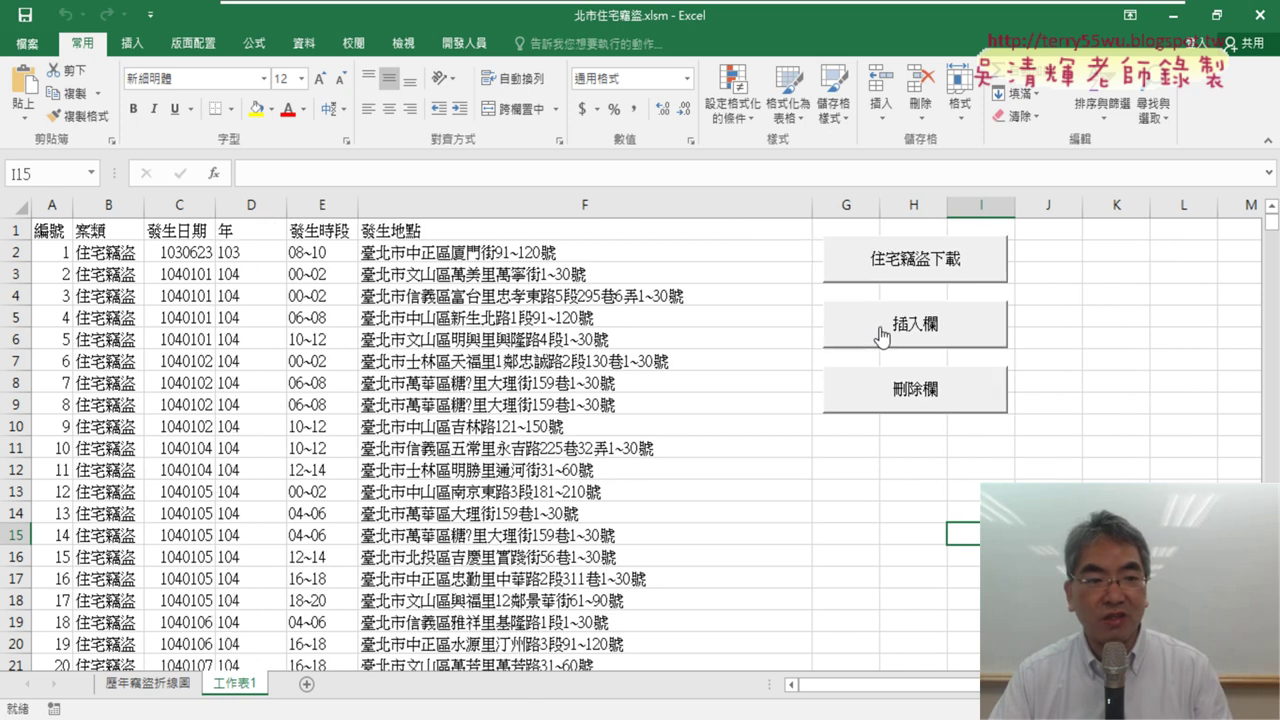
left_click(250, 203)
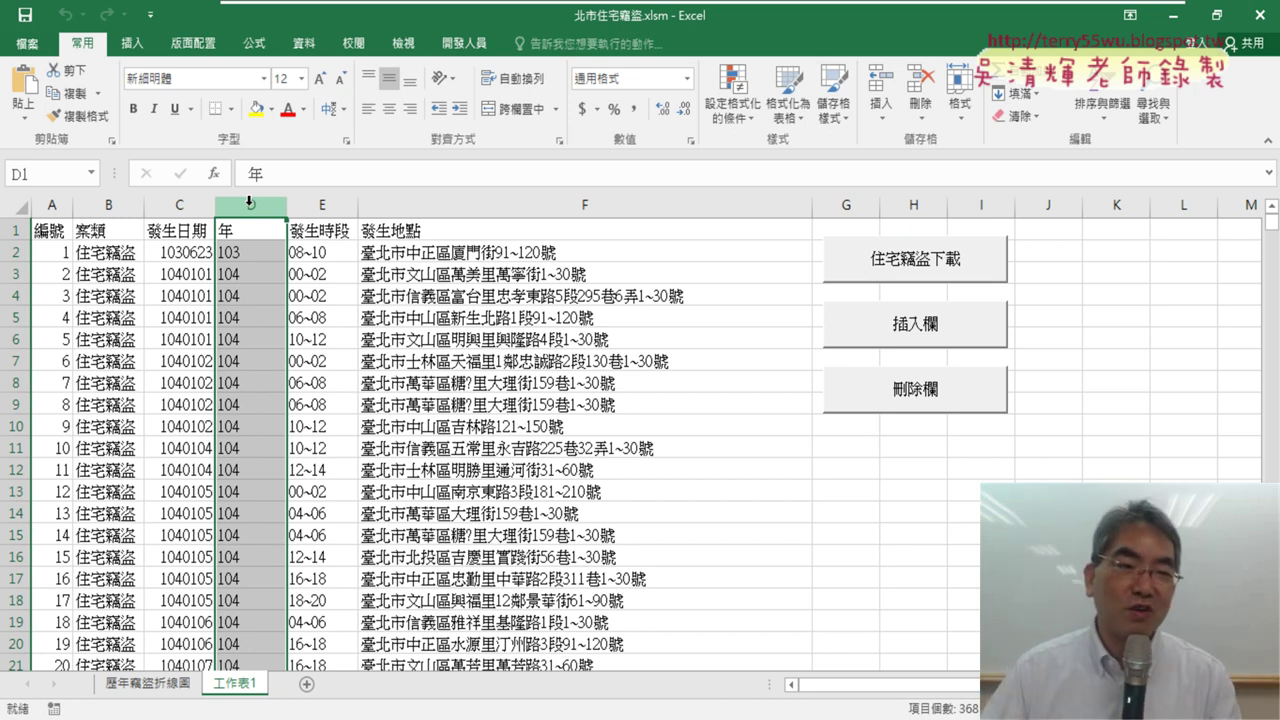
left_click(201, 206)
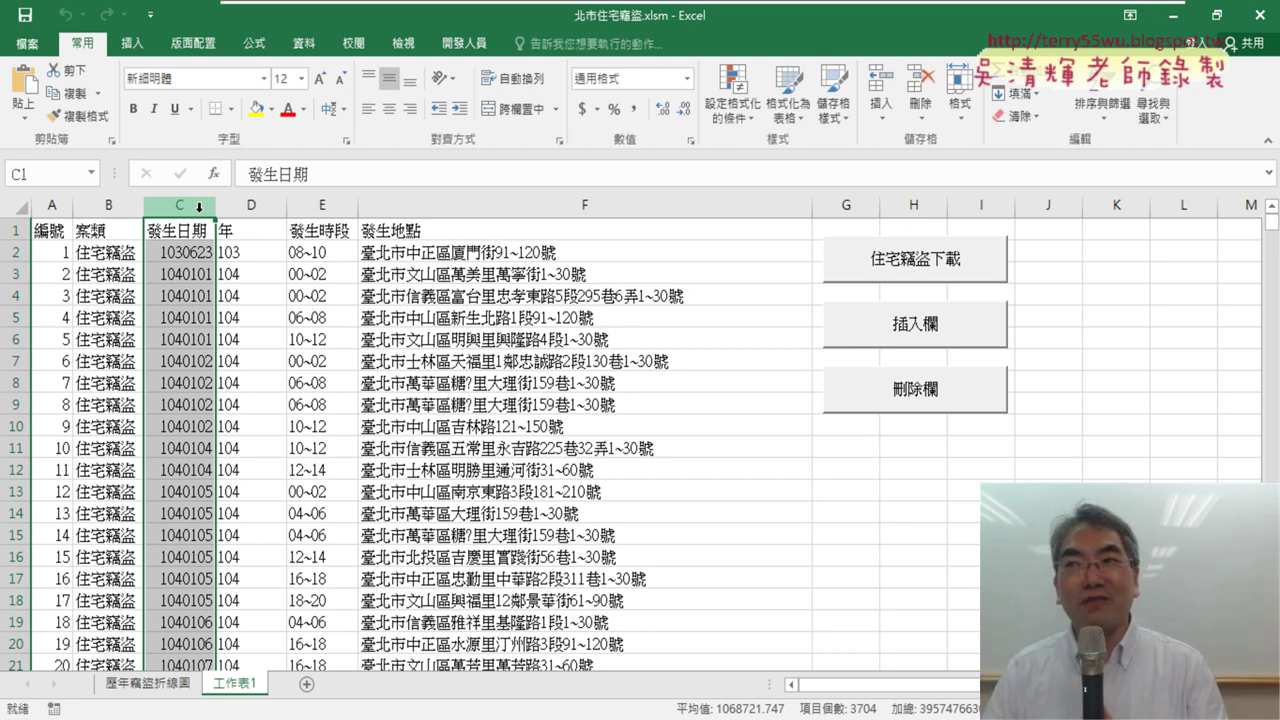
left_click_drag(199, 206, 236, 200)
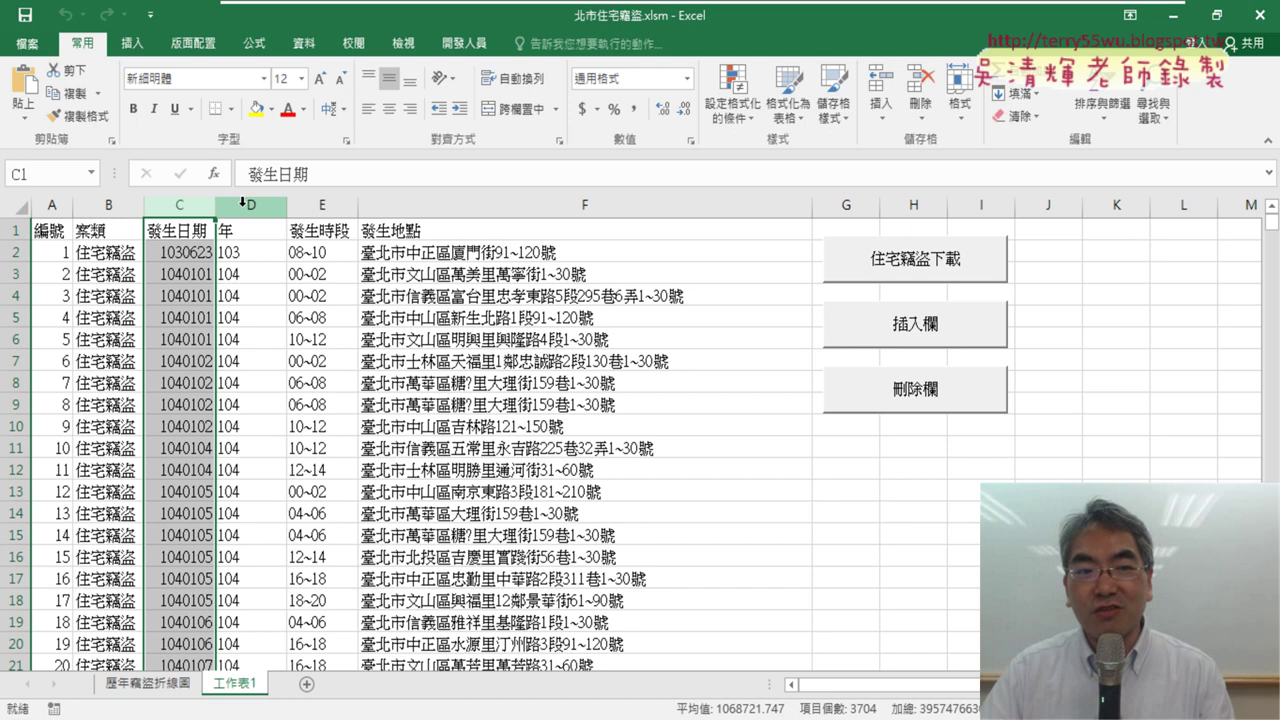
left_click(242, 202)
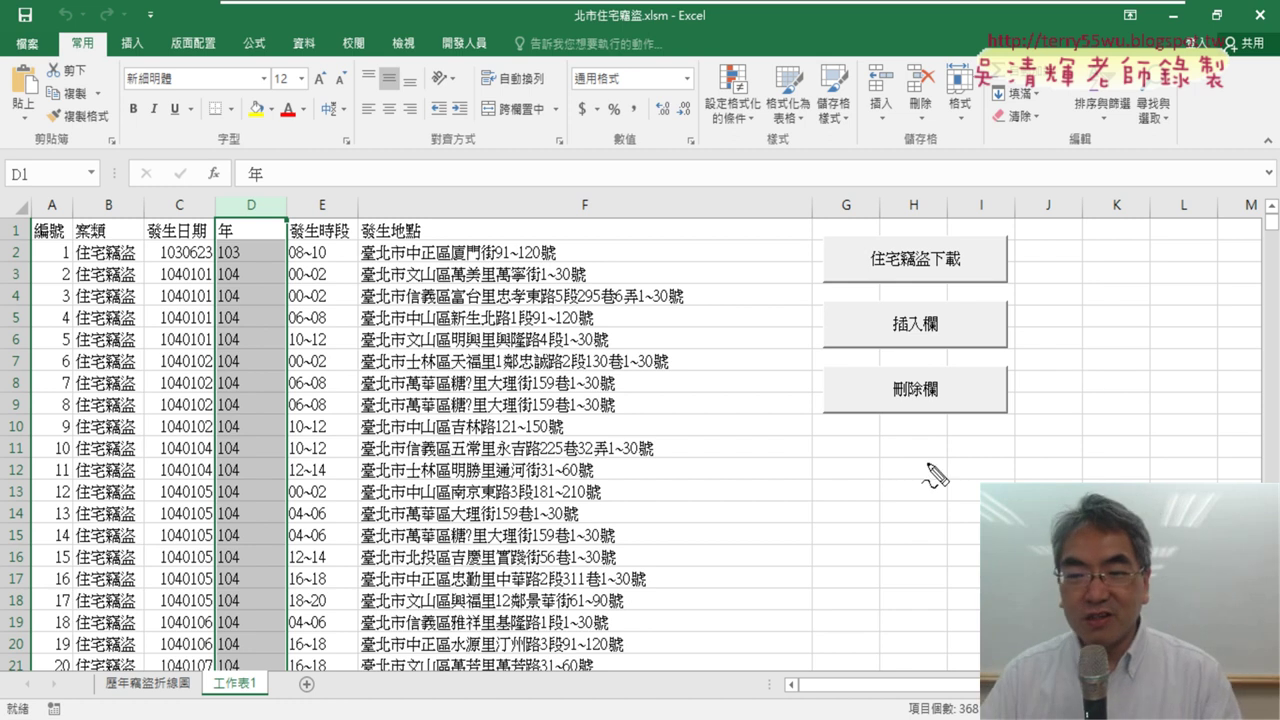
left_click_drag(897, 466, 897, 490)
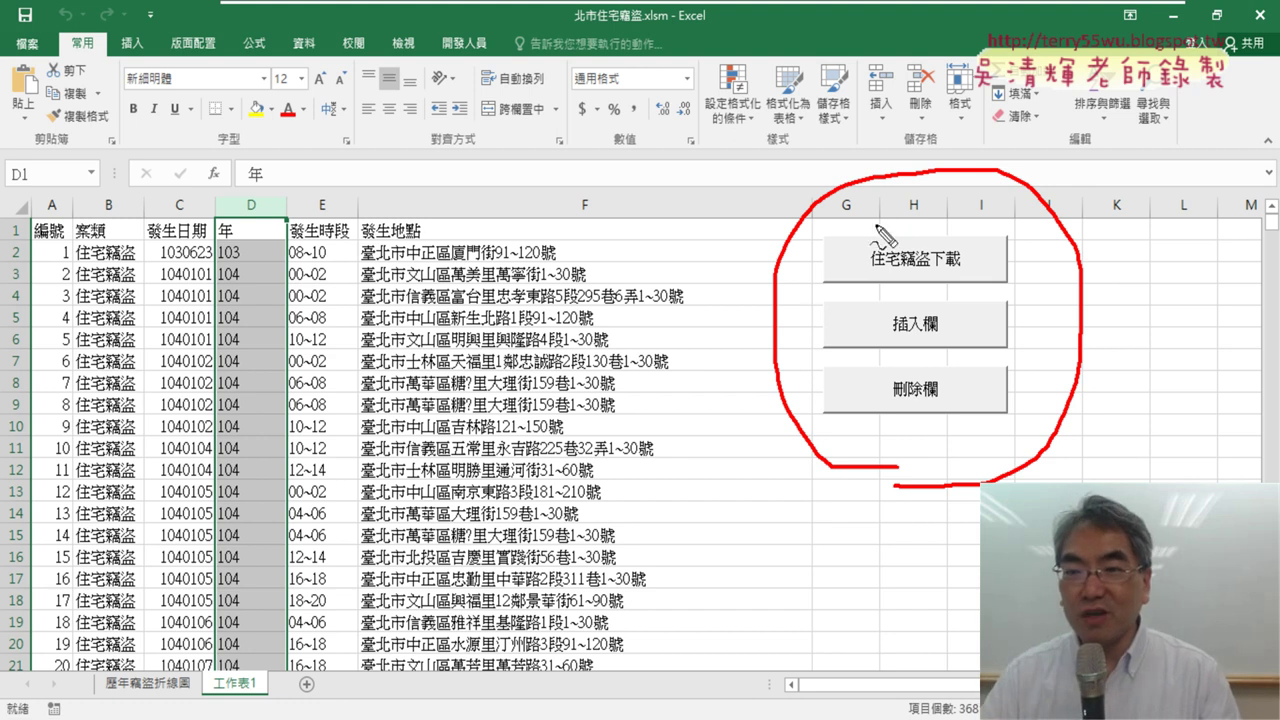
- Run the 住宅竊盜下載 macro button to reload the data, restoring 發生時段 to column D
key("Escape")
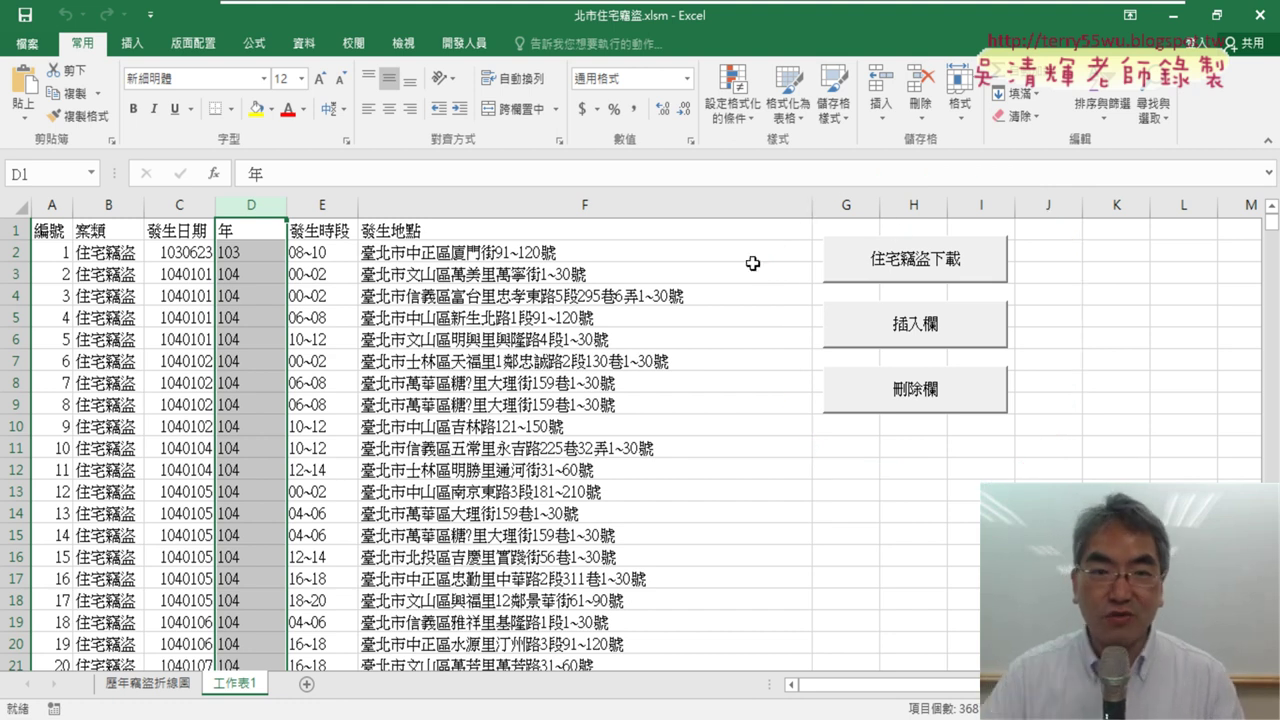
left_click(464, 43)
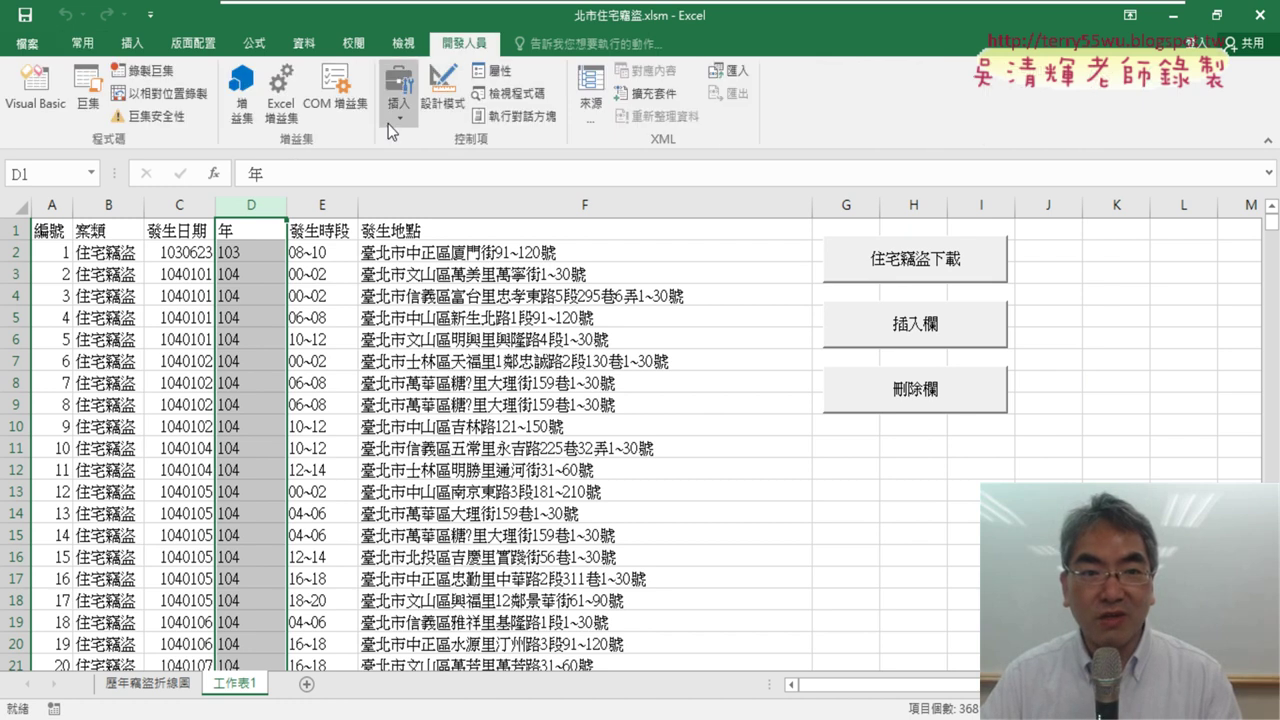
left_click(398, 90)
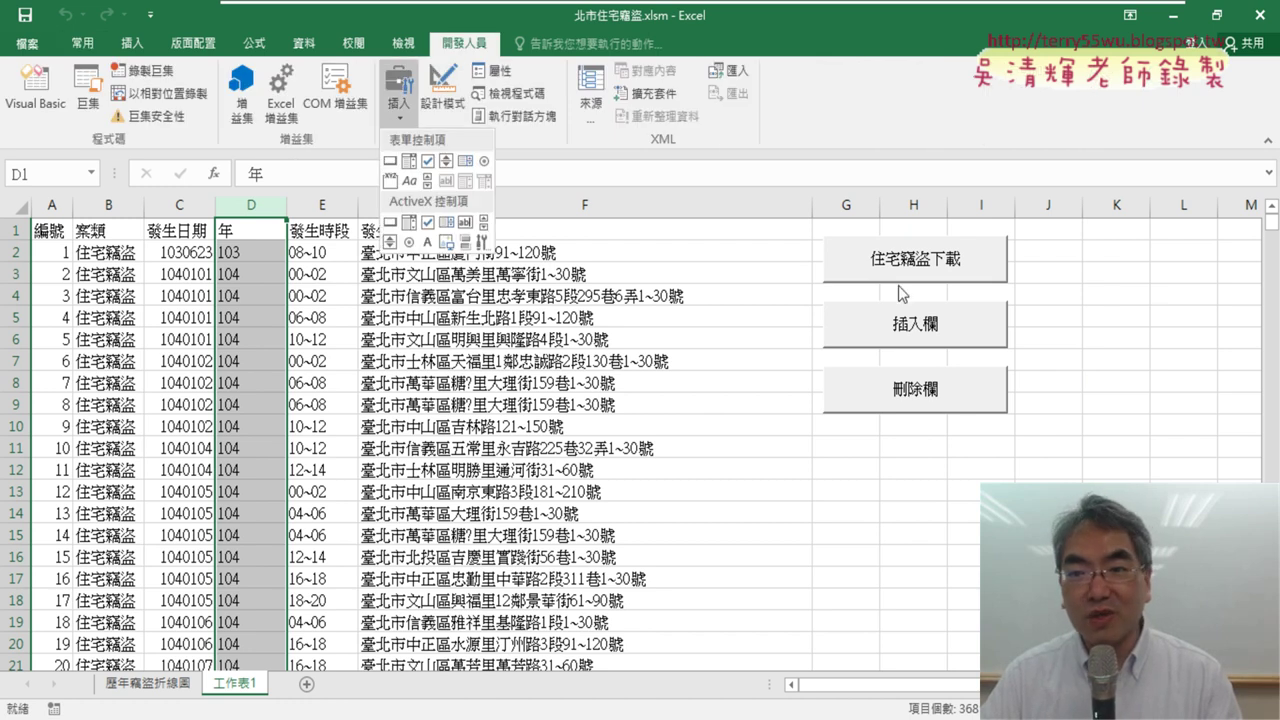
left_click(1109, 314)
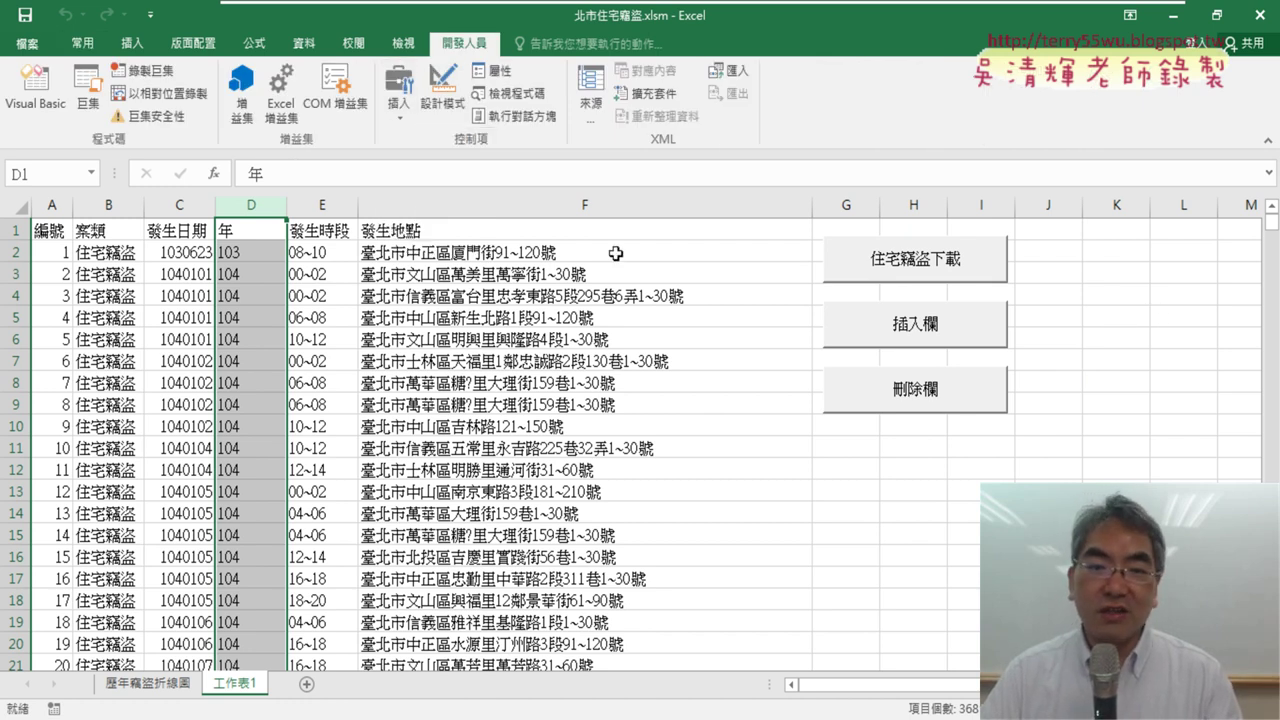
left_click(923, 271)
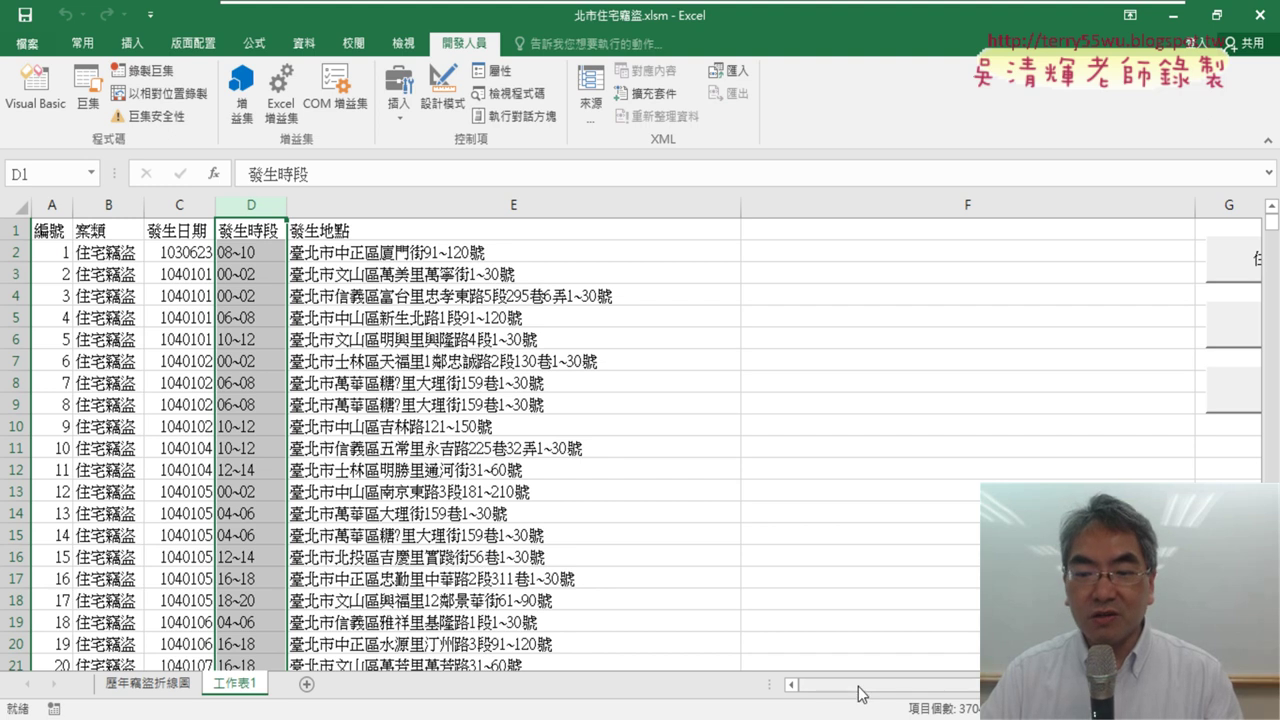
mouse_move(860, 693)
left_mouse_down()
mouse_move(978, 697)
mouse_move(800, 697)
left_mouse_up()
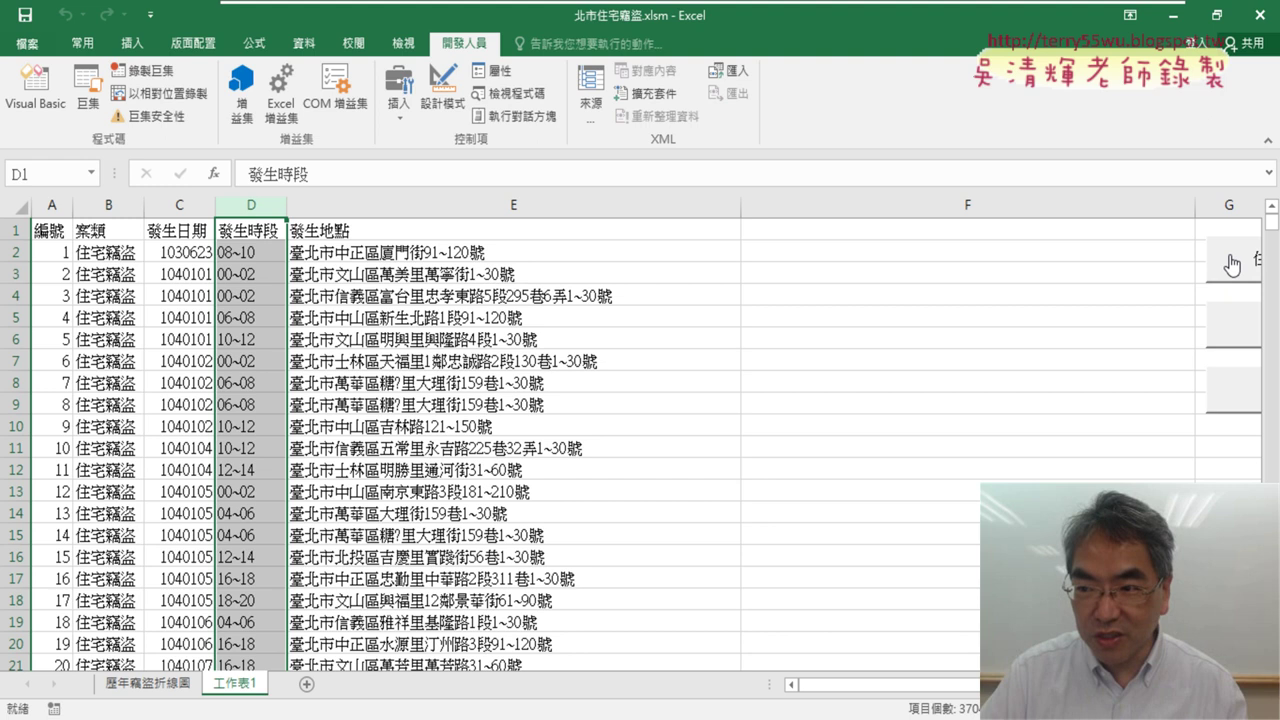
- Move the 住宅竊盜下載, 插入欄 and 刪除欄 buttons from column G into column F
left_click(1228, 321, "ctrl")
left_click(1240, 401, "ctrl")
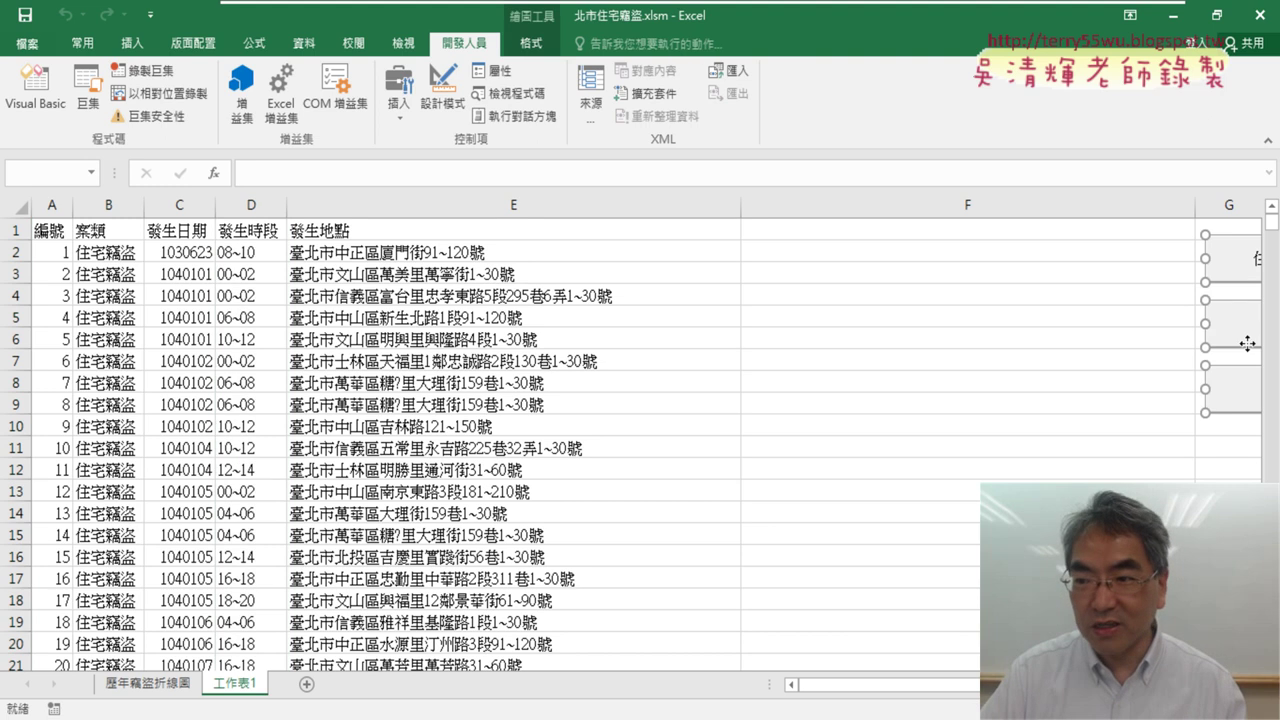
left_click_drag(1234, 330, 774, 330)
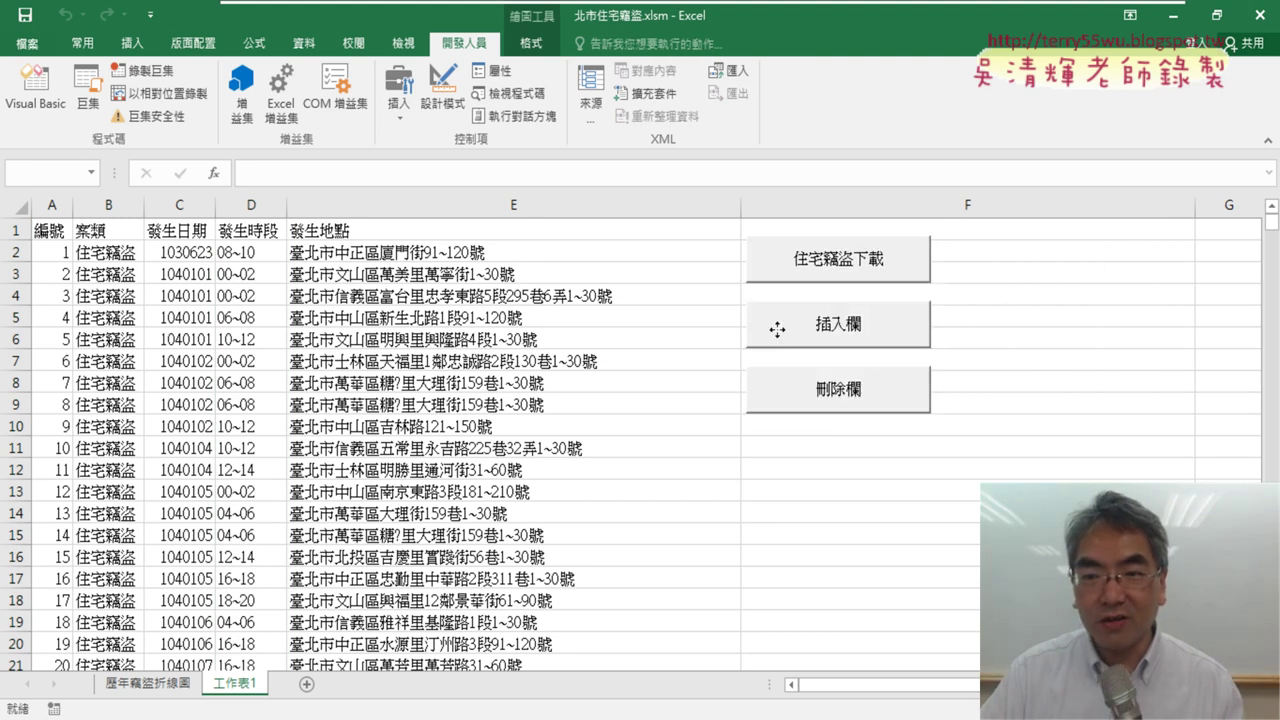
left_click(967, 519)
left_click(1040, 448)
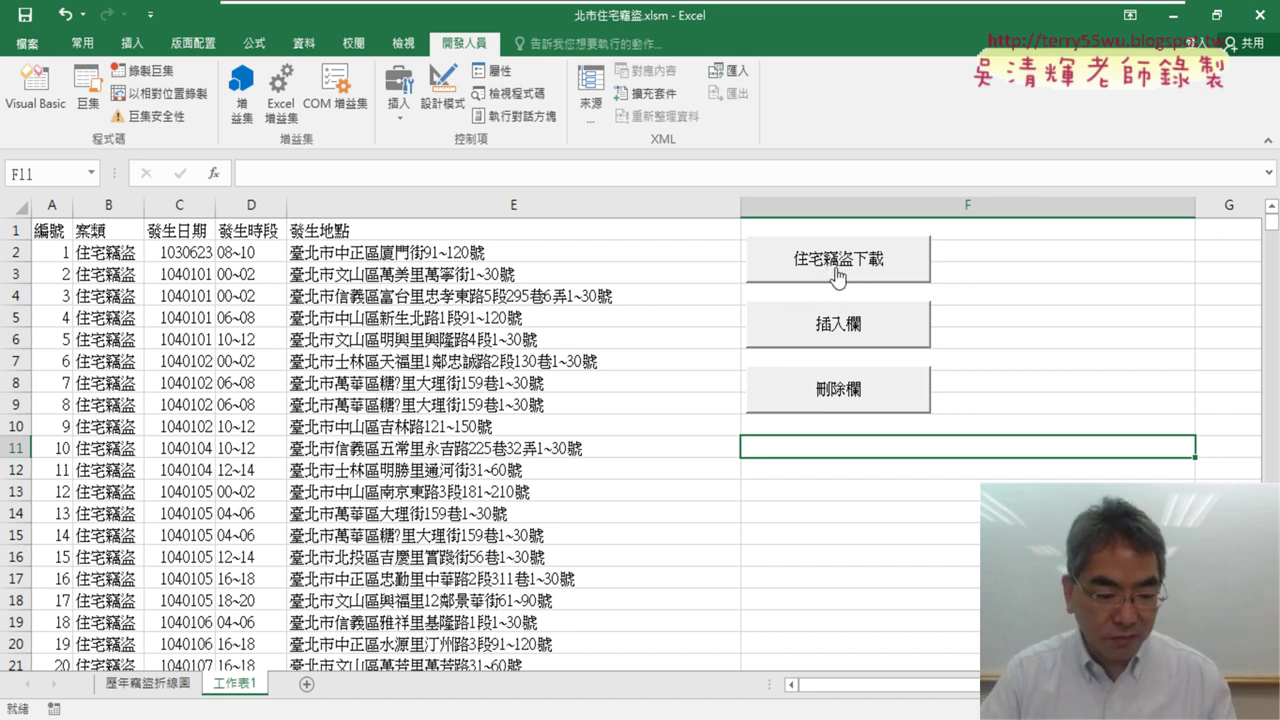
left_click(848, 262, "ctrl")
- Set all three macro buttons to 大小位置不隨儲存格改變 (don't move or size with cells)
left_click(848, 322, "ctrl")
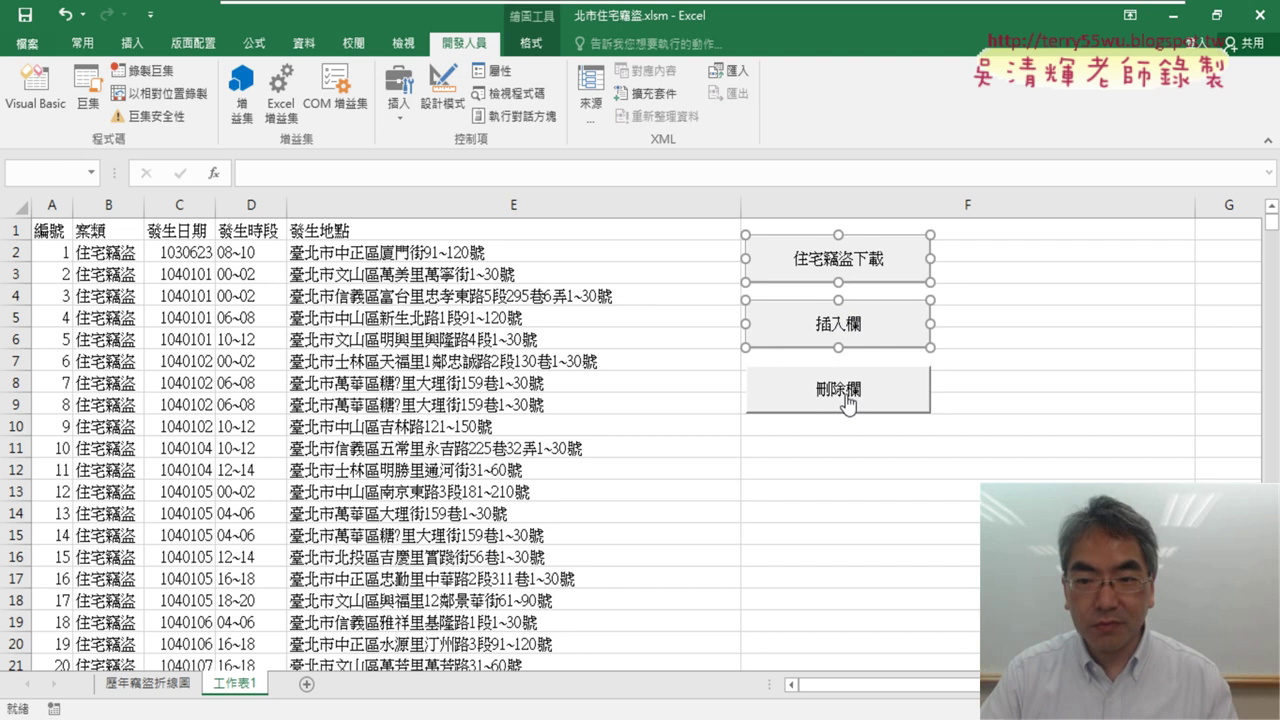
left_click(846, 400, "ctrl")
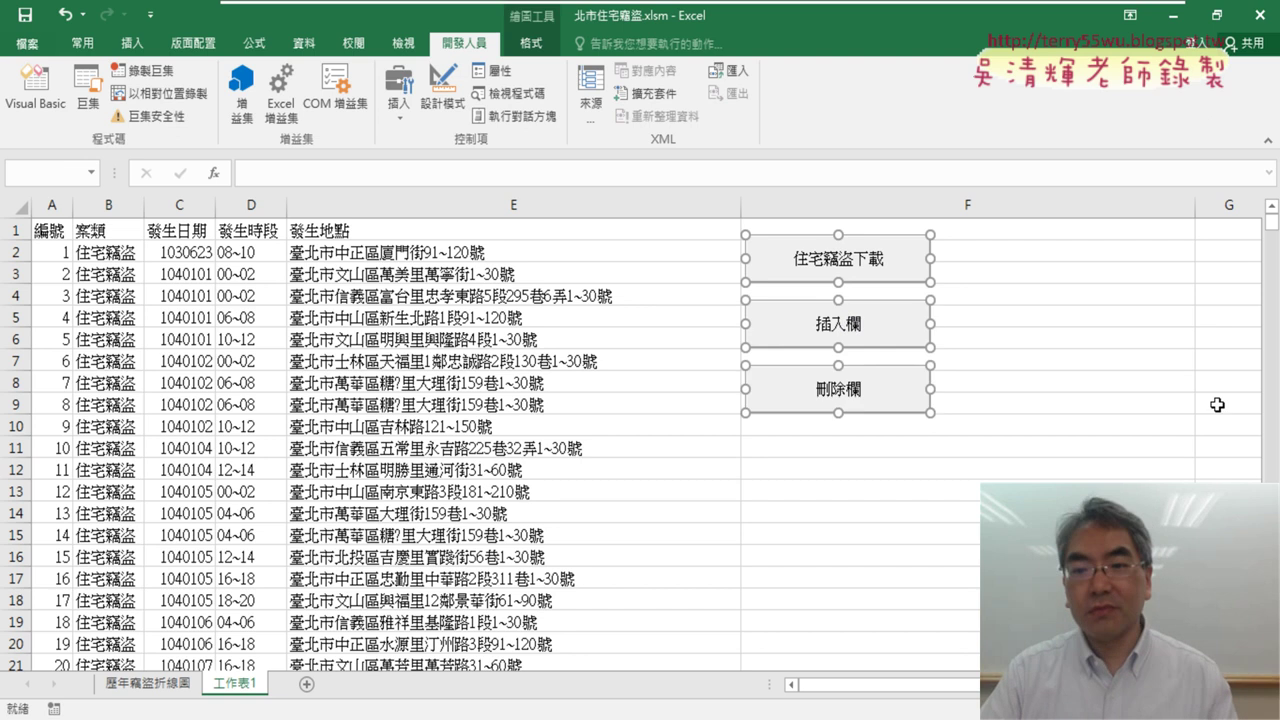
right_click(851, 258)
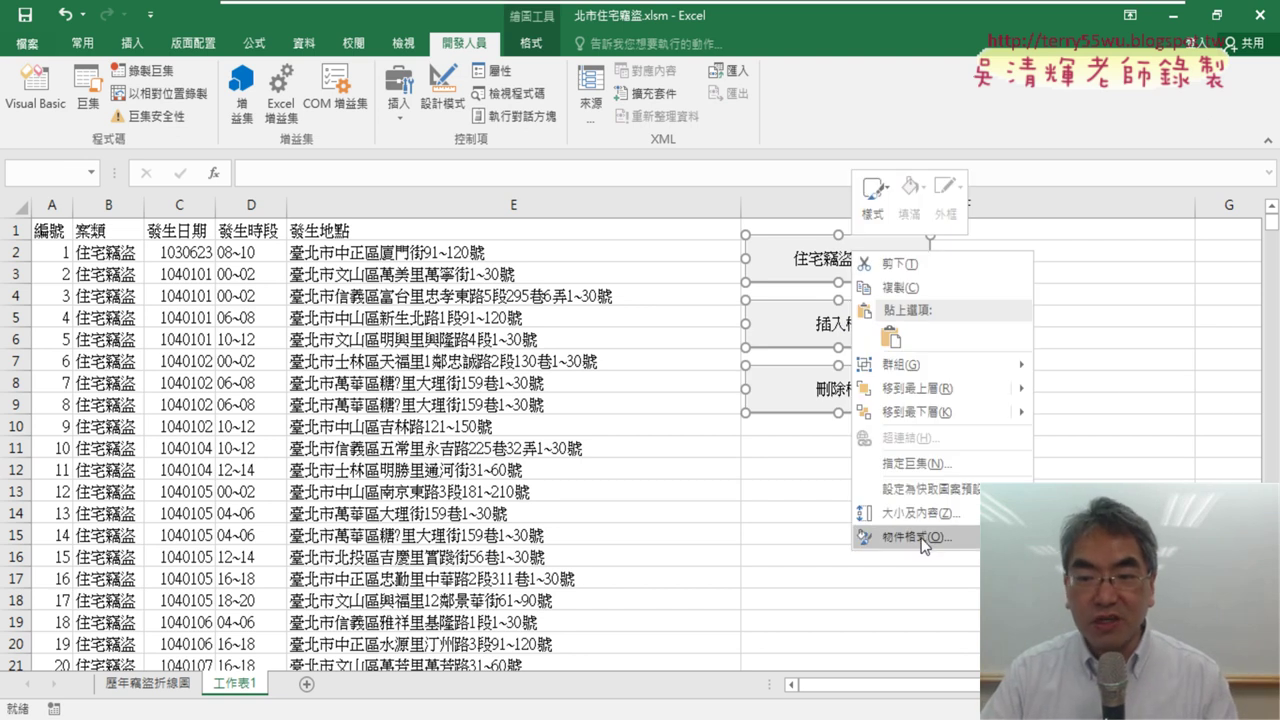
left_click(865, 544)
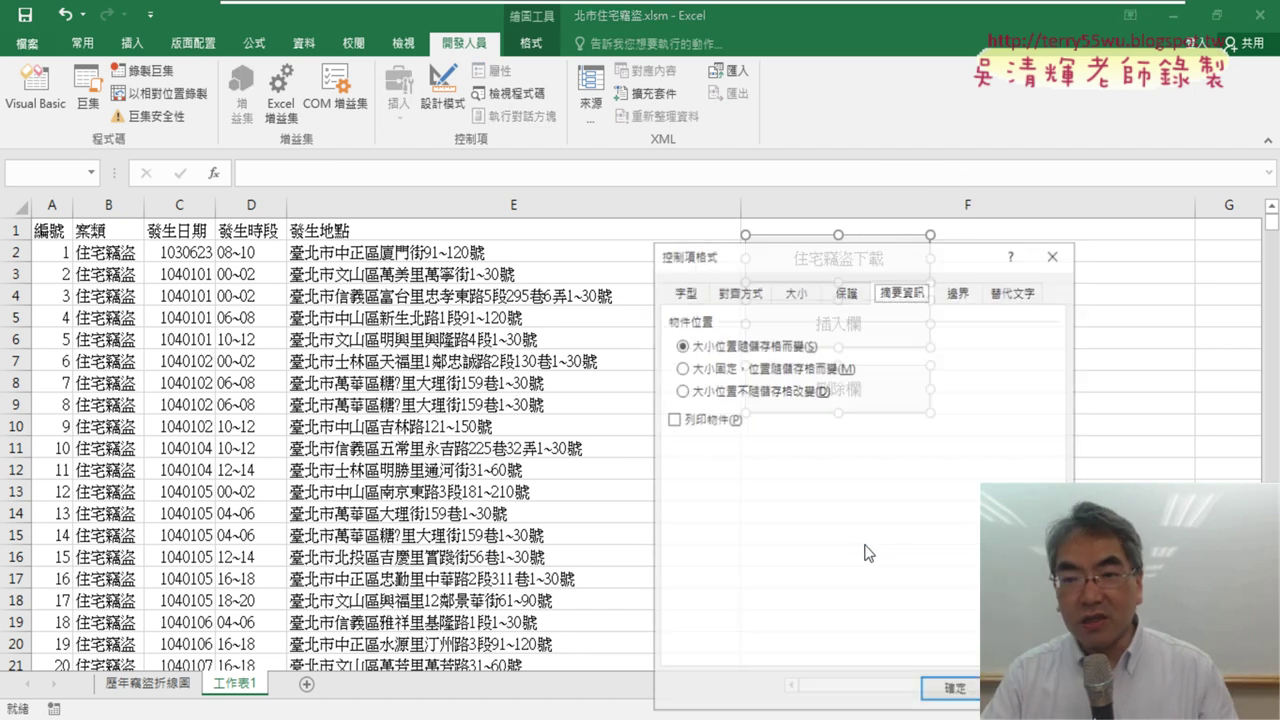
left_click_drag(925, 254, 1110, 140)
left_click(862, 176)
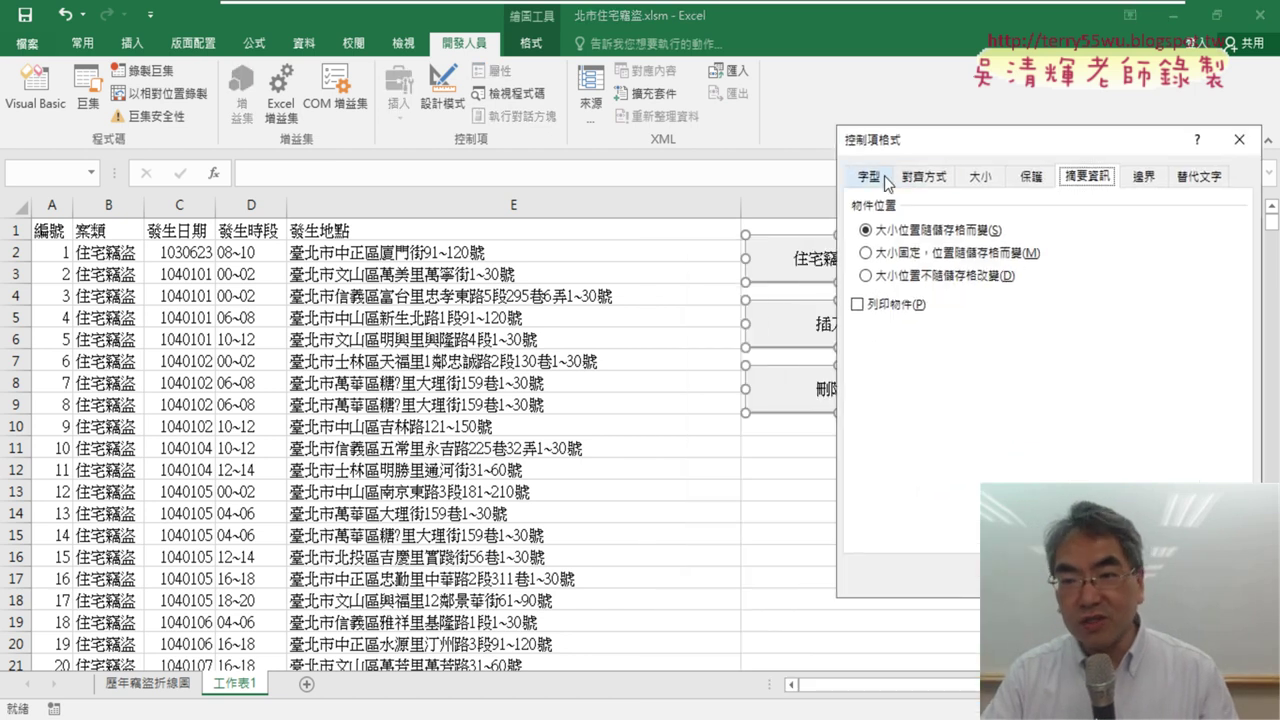
left_click(1090, 178)
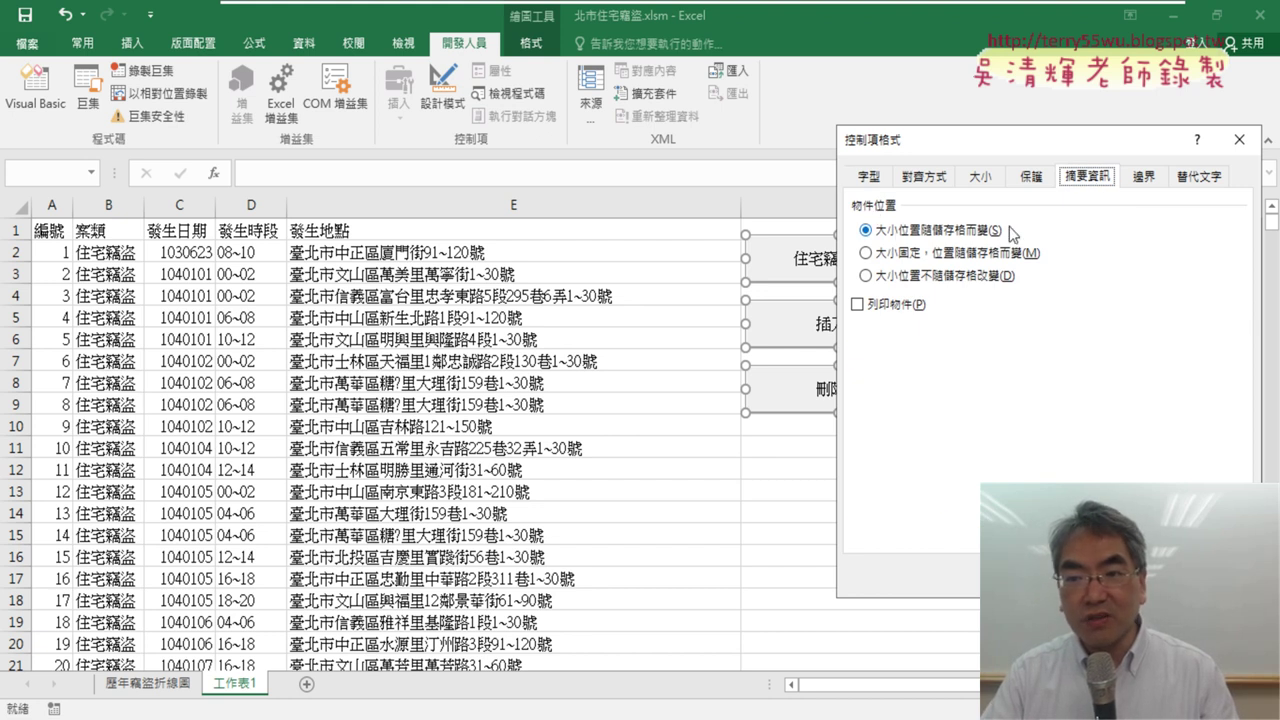
left_click(920, 276)
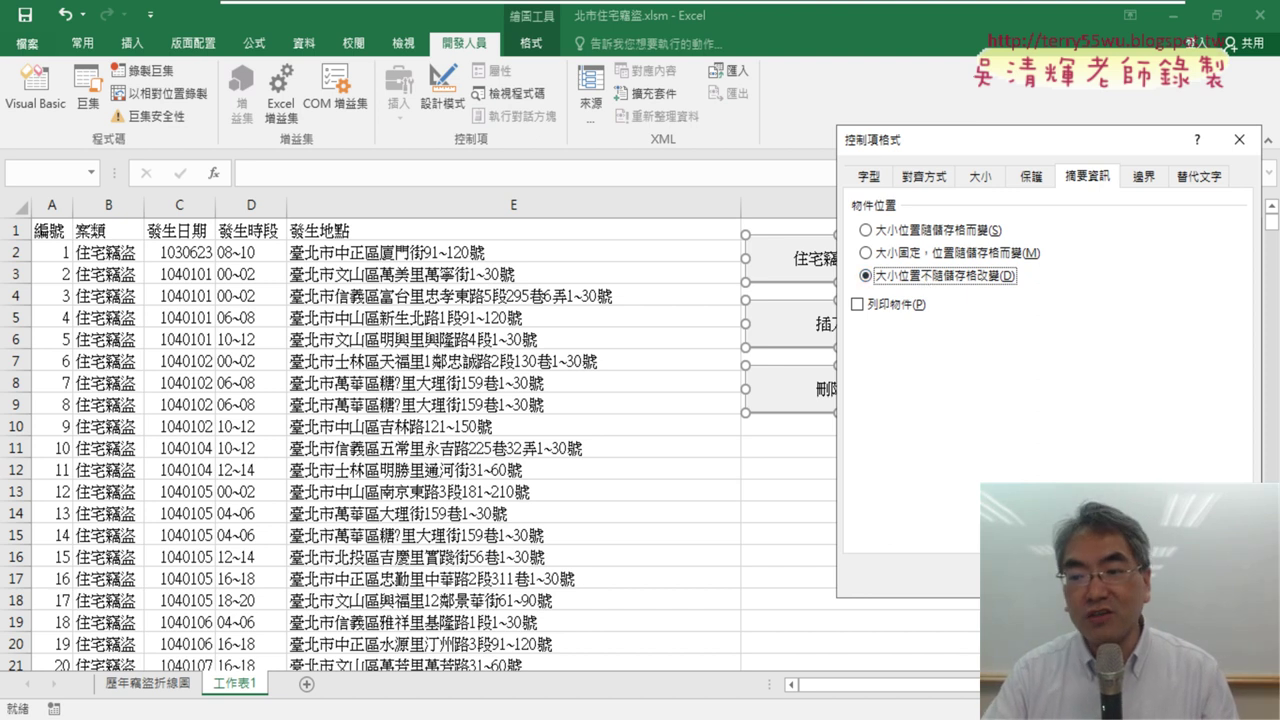
key("Return")
key("Escape")
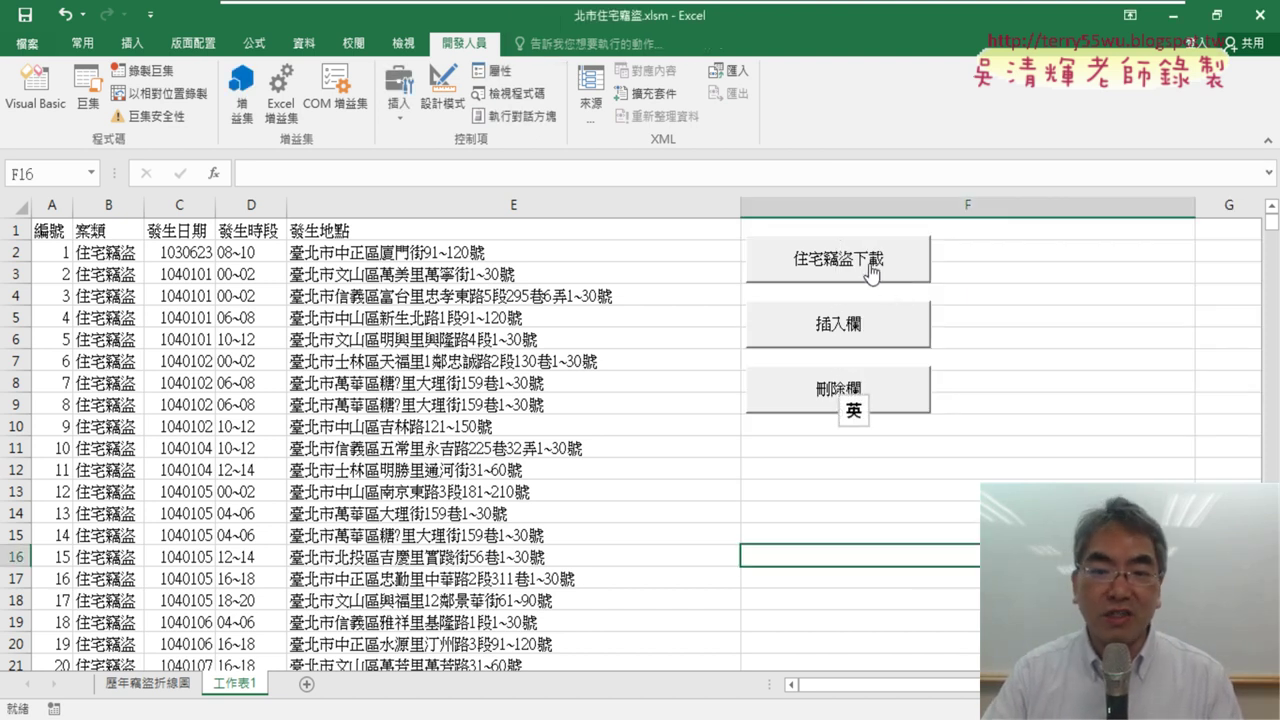
- Reload the data, run 插入欄, 刪除欄, 插入欄, and check the LEFT(date,3) formula in D6
left_click(870, 268)
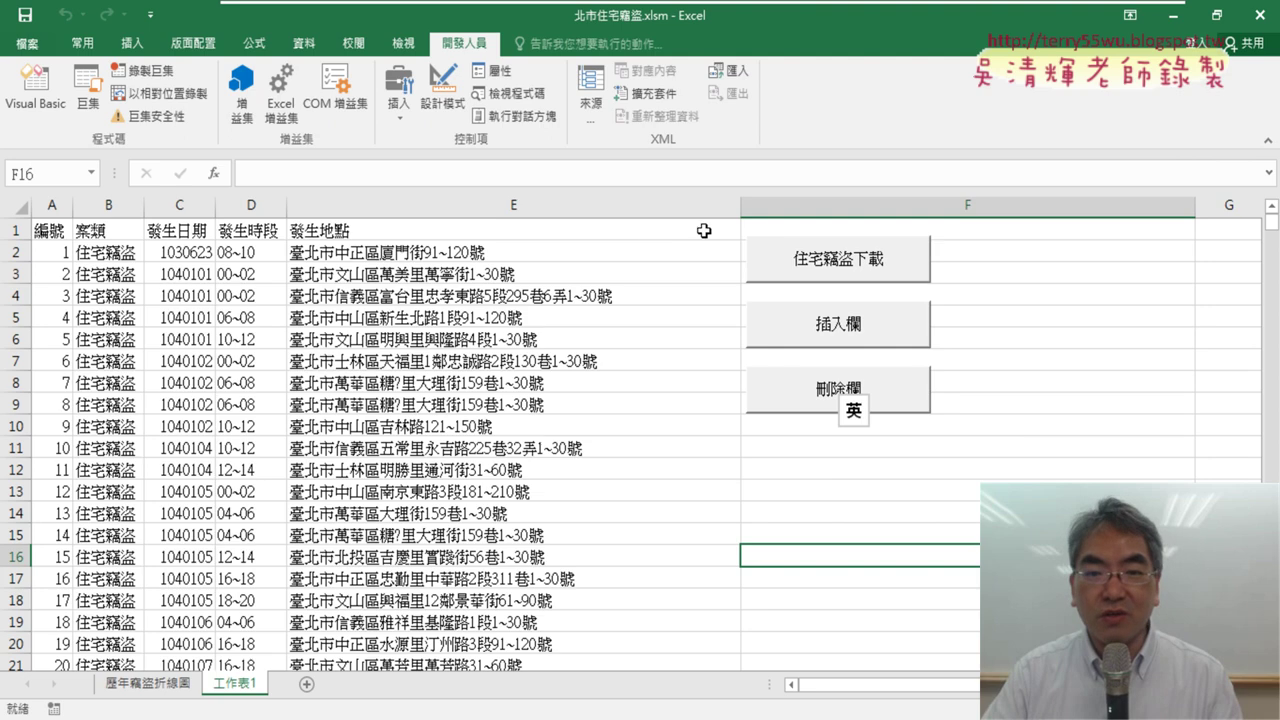
left_click(869, 336)
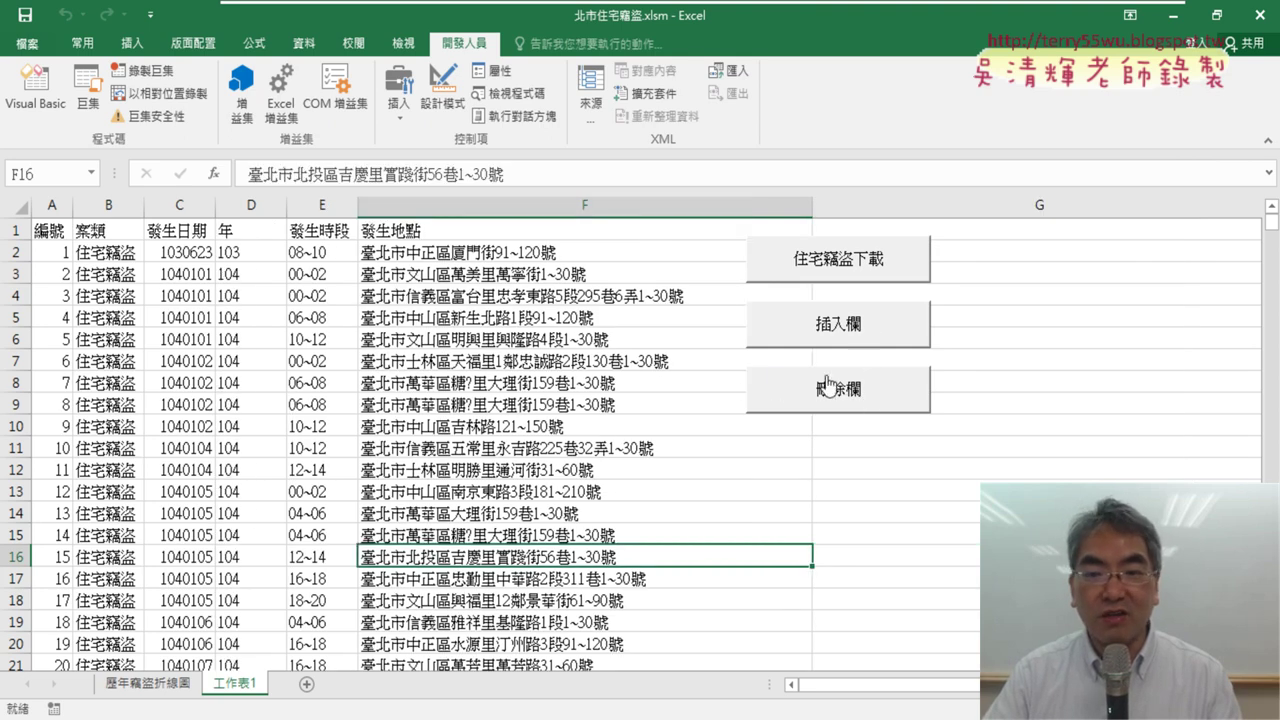
left_click(859, 392)
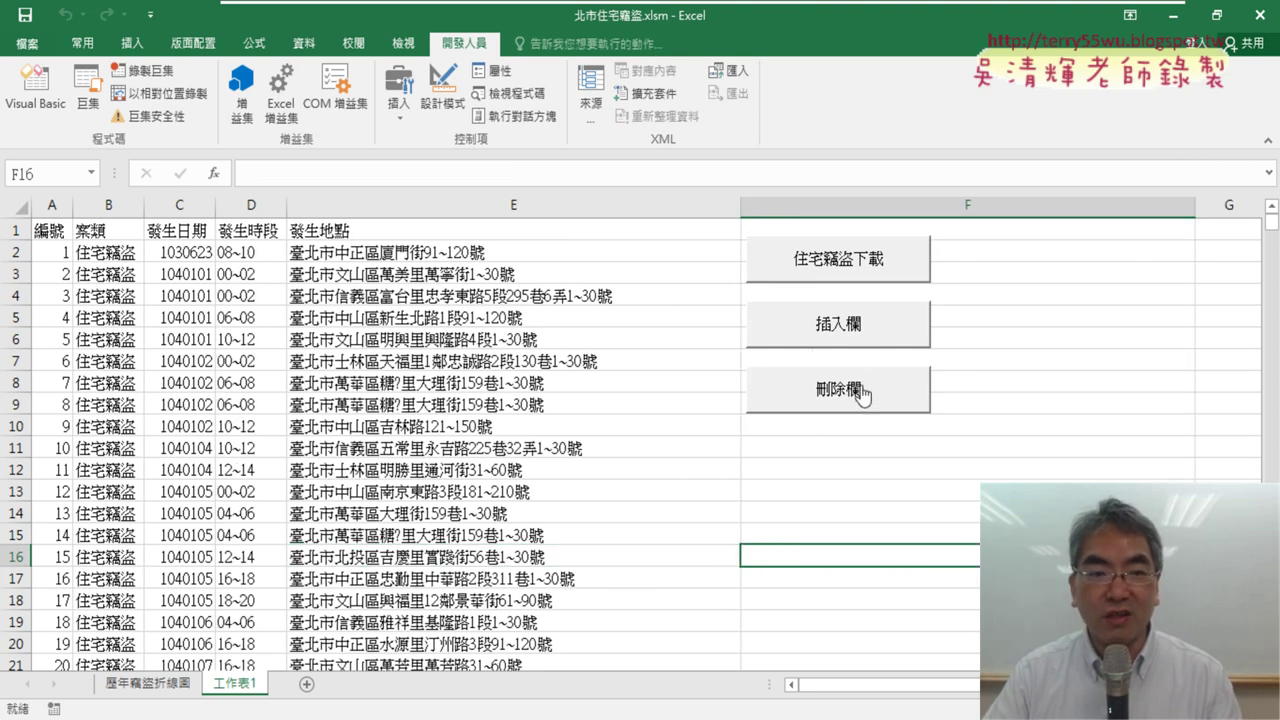
left_click(859, 332)
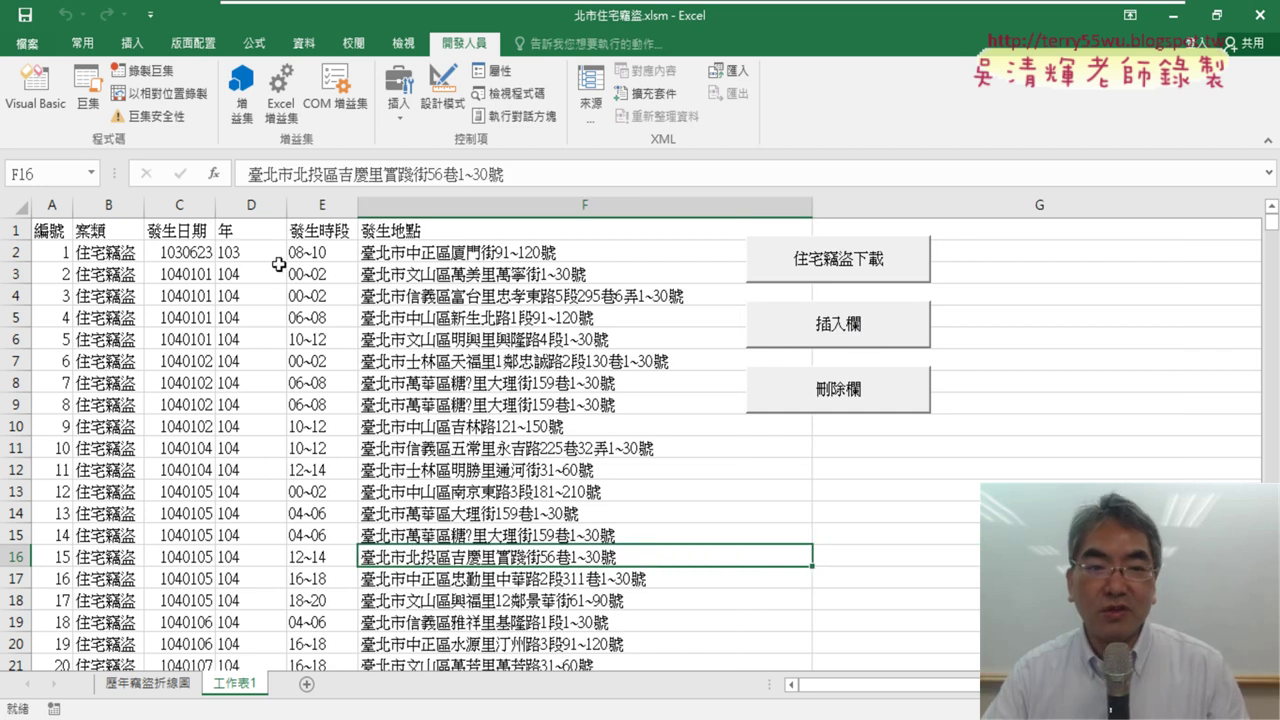
left_click(251, 205)
left_click(263, 338)
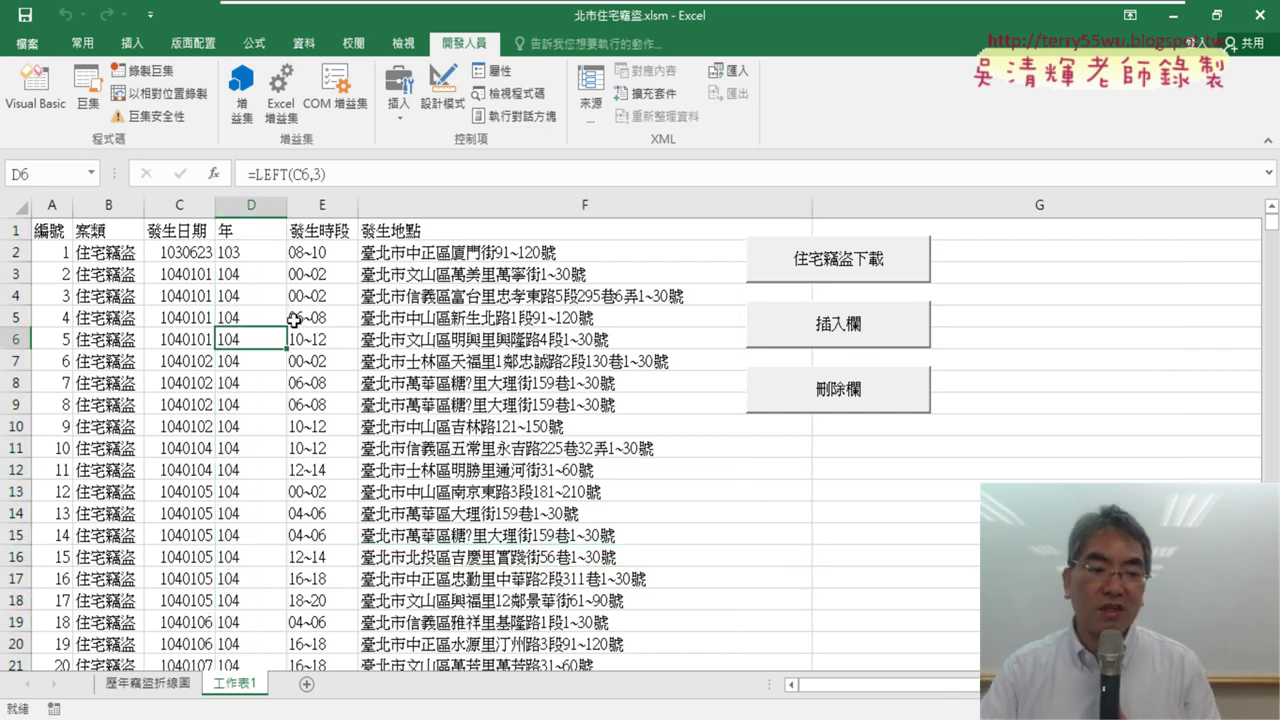
left_click(130, 44)
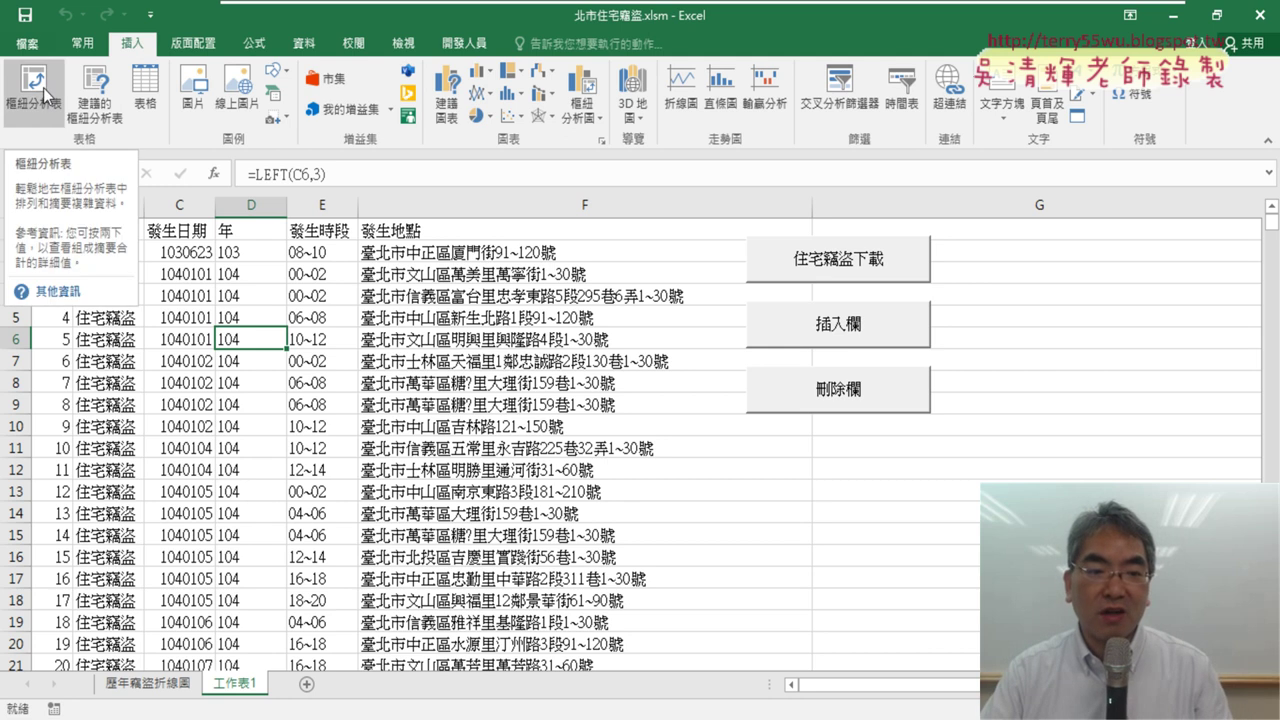
- Create a pivot table from the 工作表1 data range on a new sheet
left_click(167, 694)
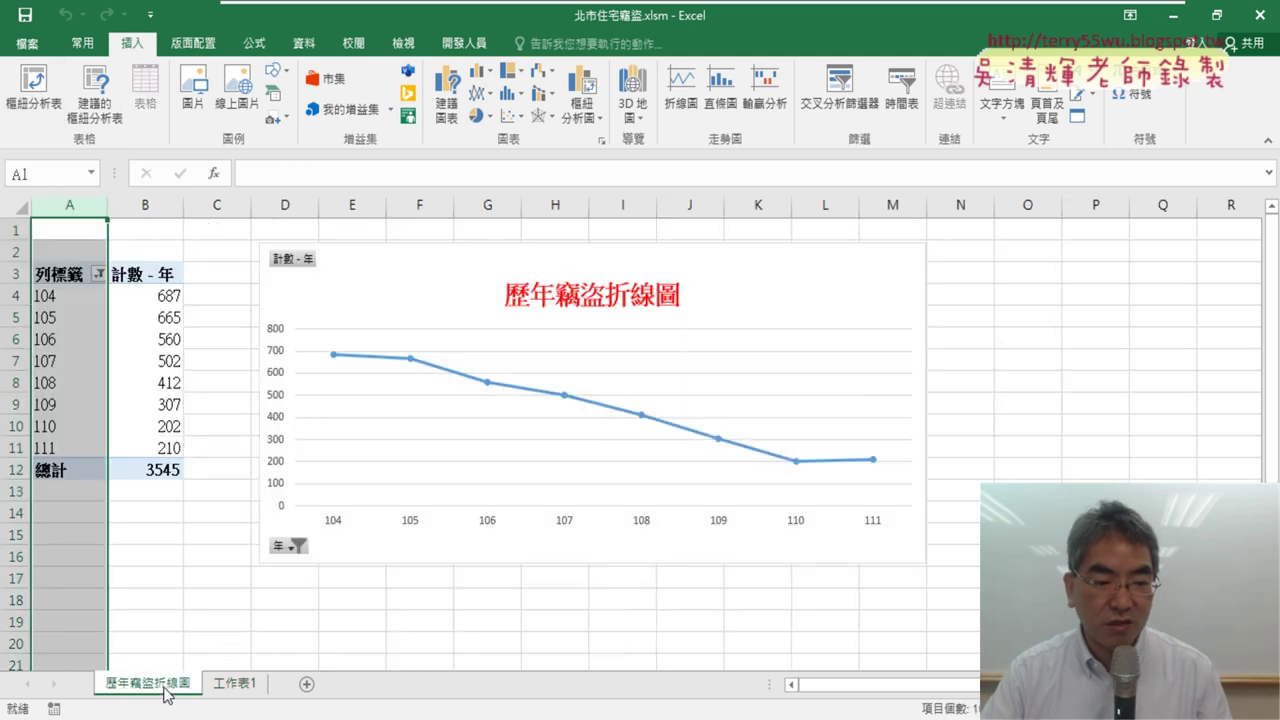
double_click(148, 688)
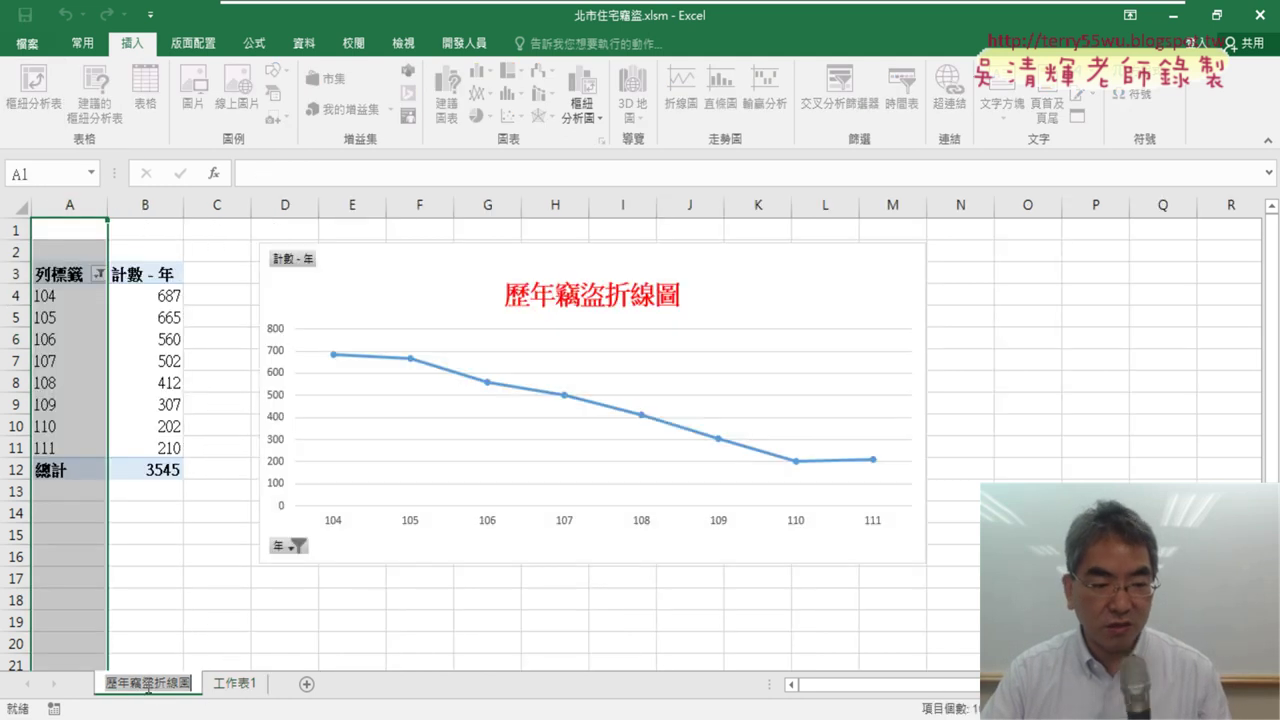
left_click(240, 688)
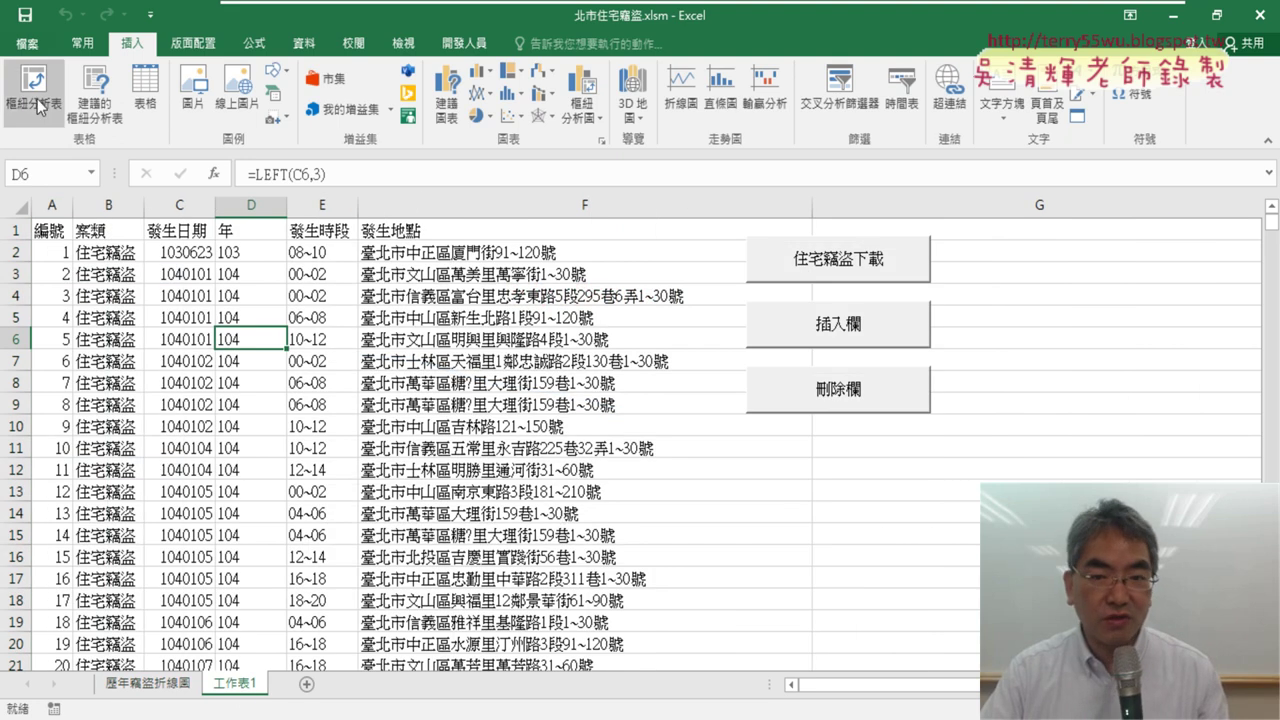
left_click(252, 204)
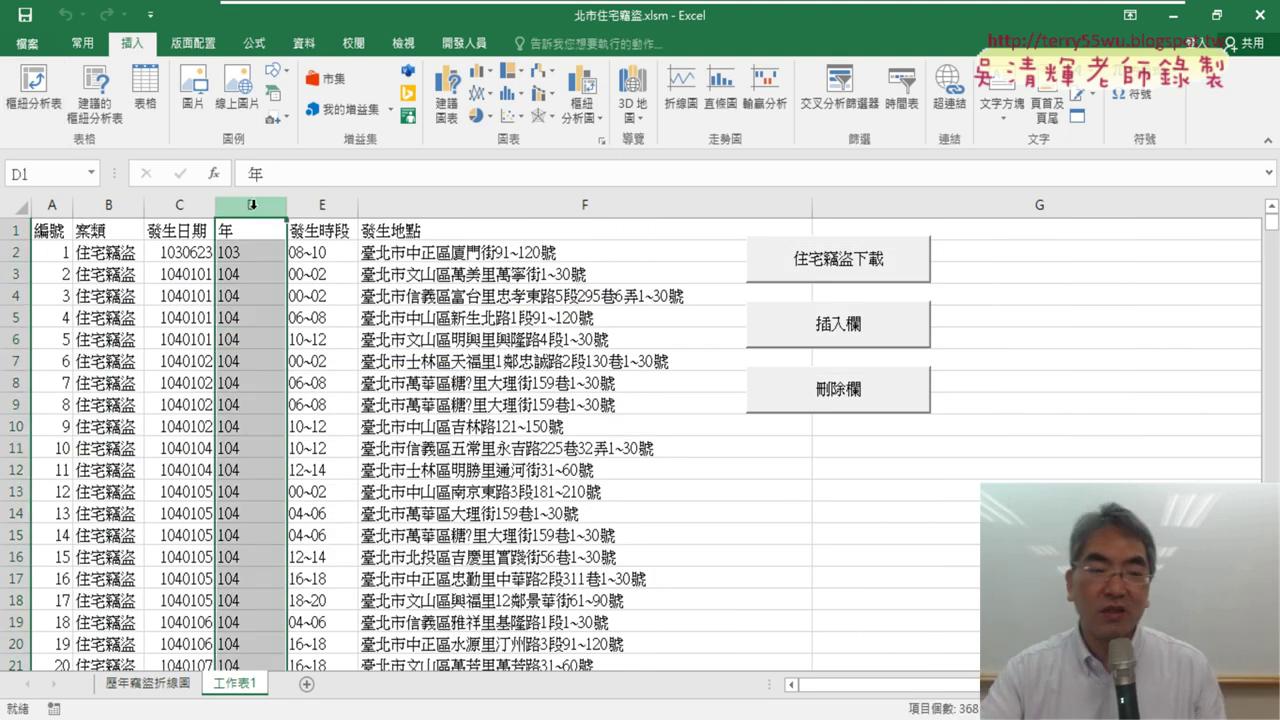
left_click(228, 317)
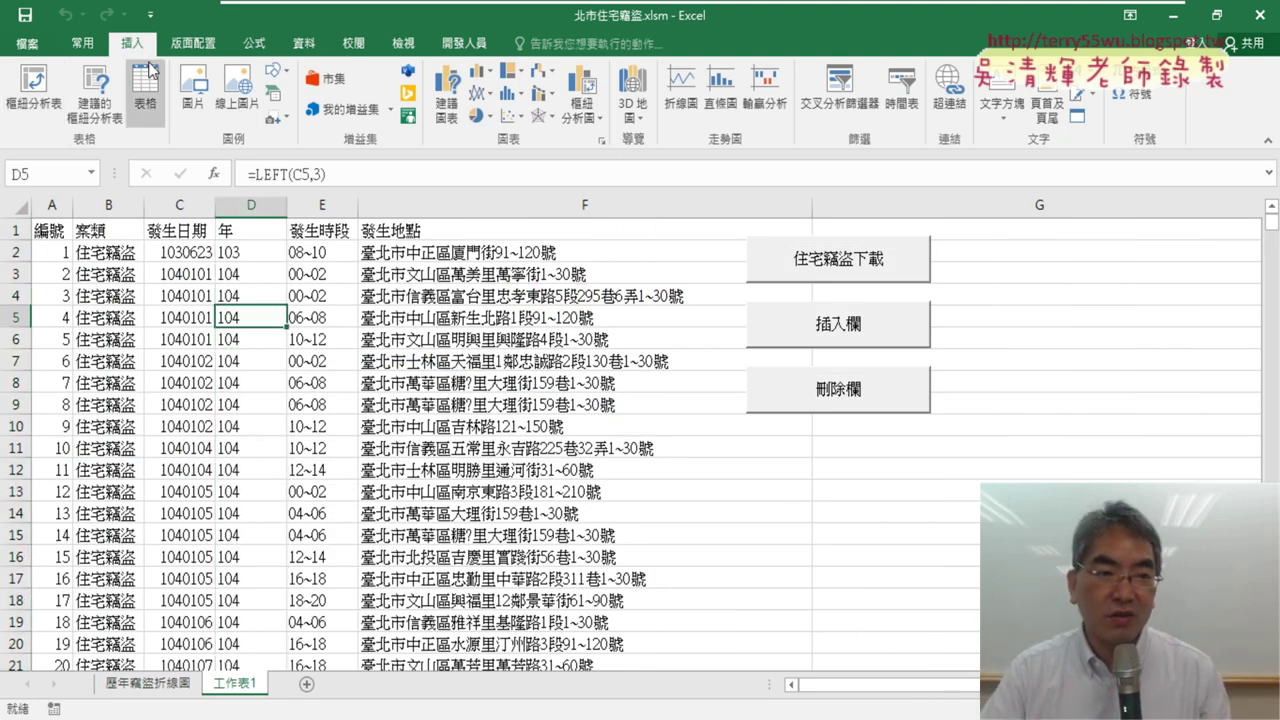
left_click(44, 90)
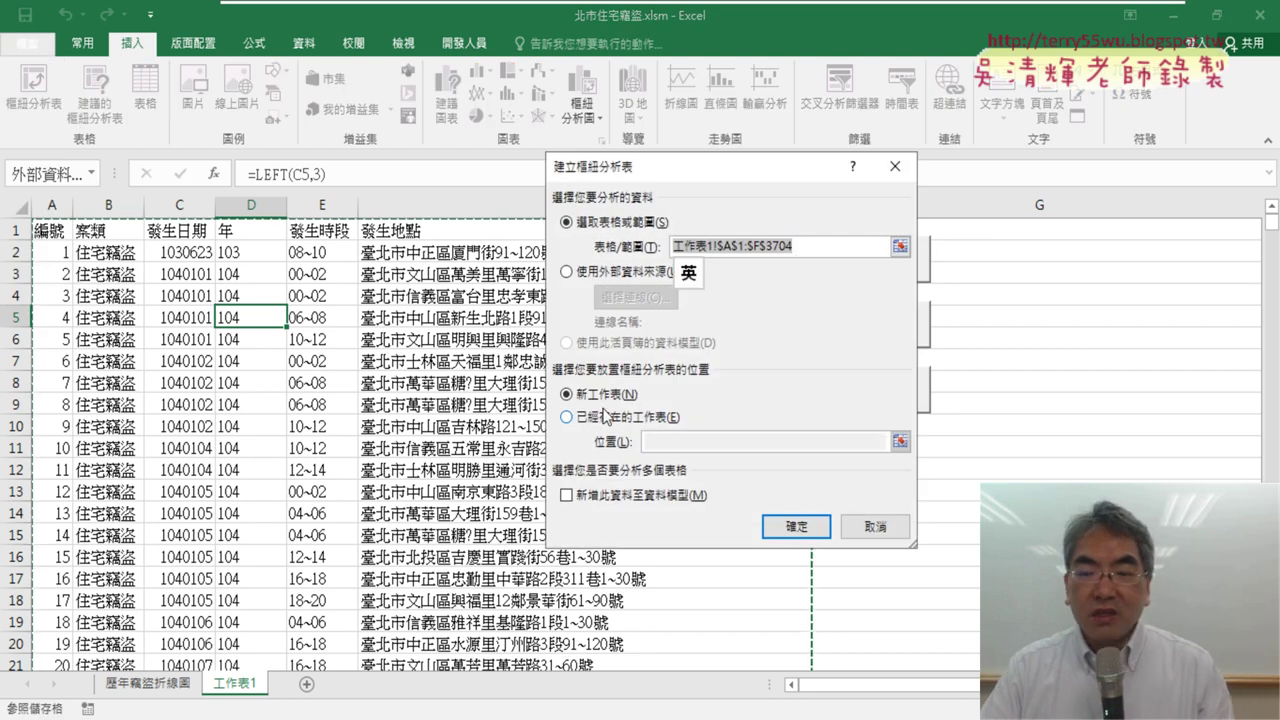
left_click(808, 530)
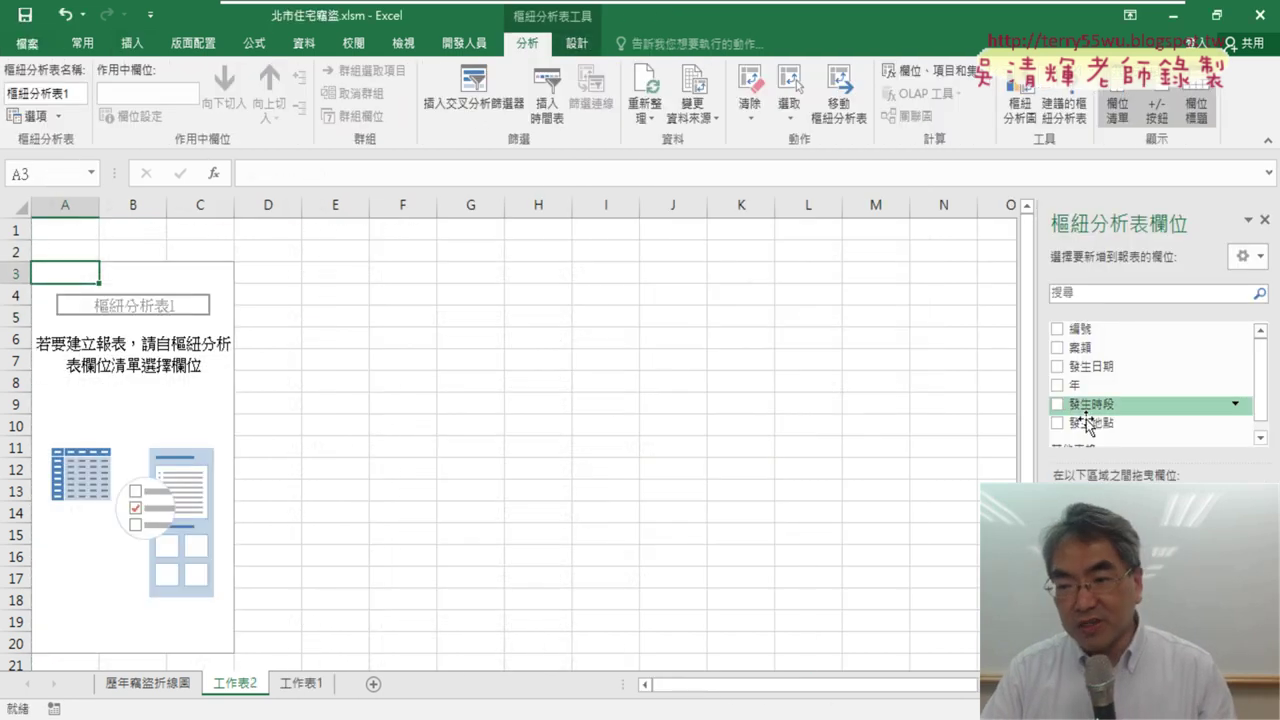
- Count cases per 年 in the pivot and drill into the (空白) row to list blank-year records
left_click(1070, 393)
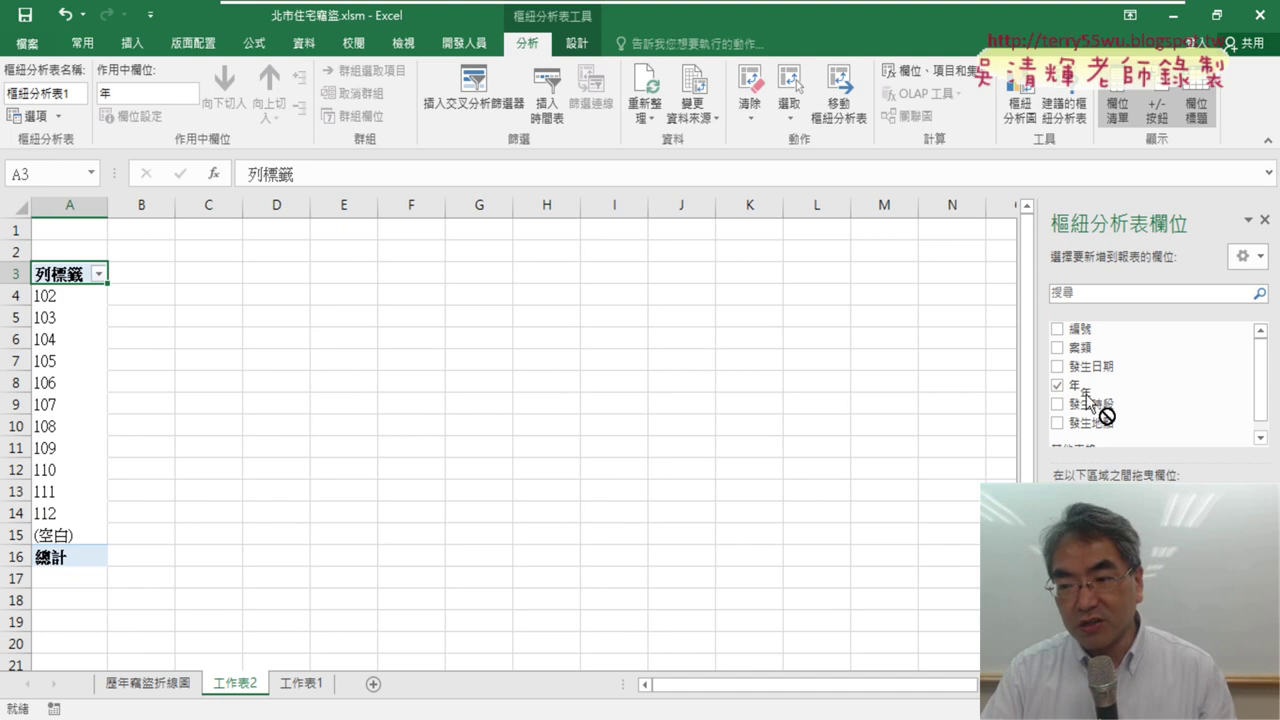
left_click(98, 273)
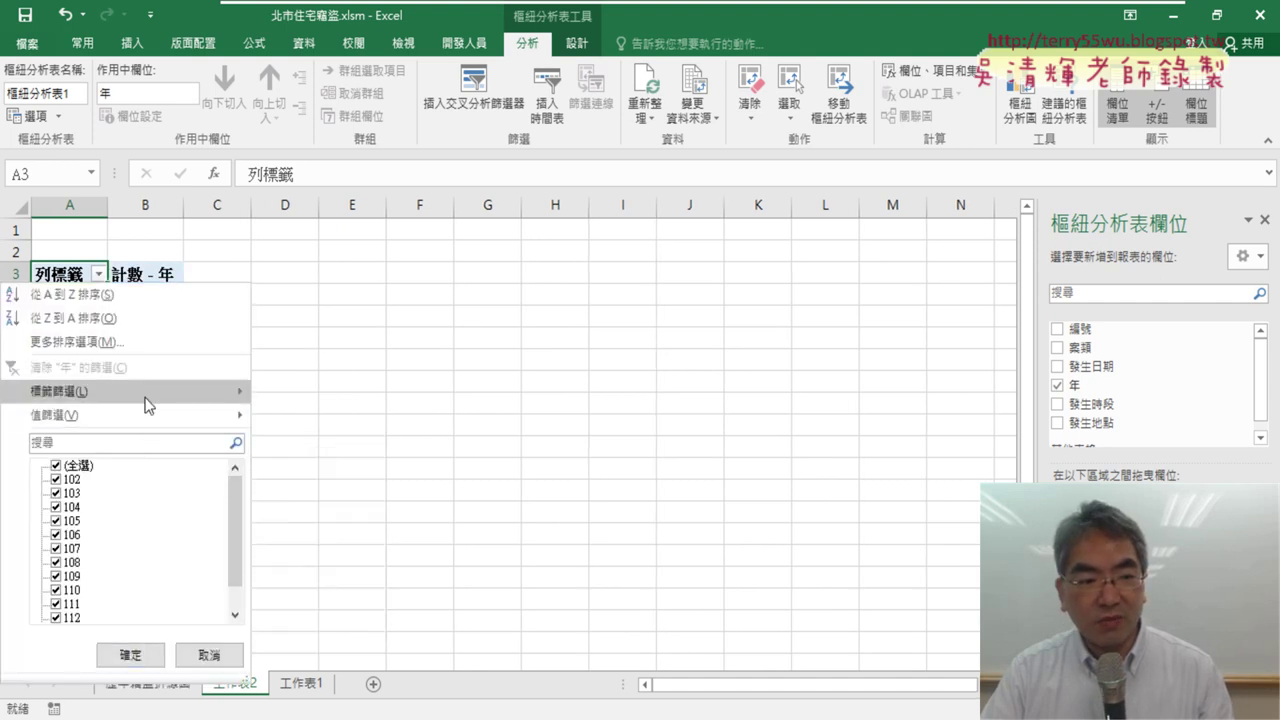
mouse_move(60, 391)
left_click(448, 280)
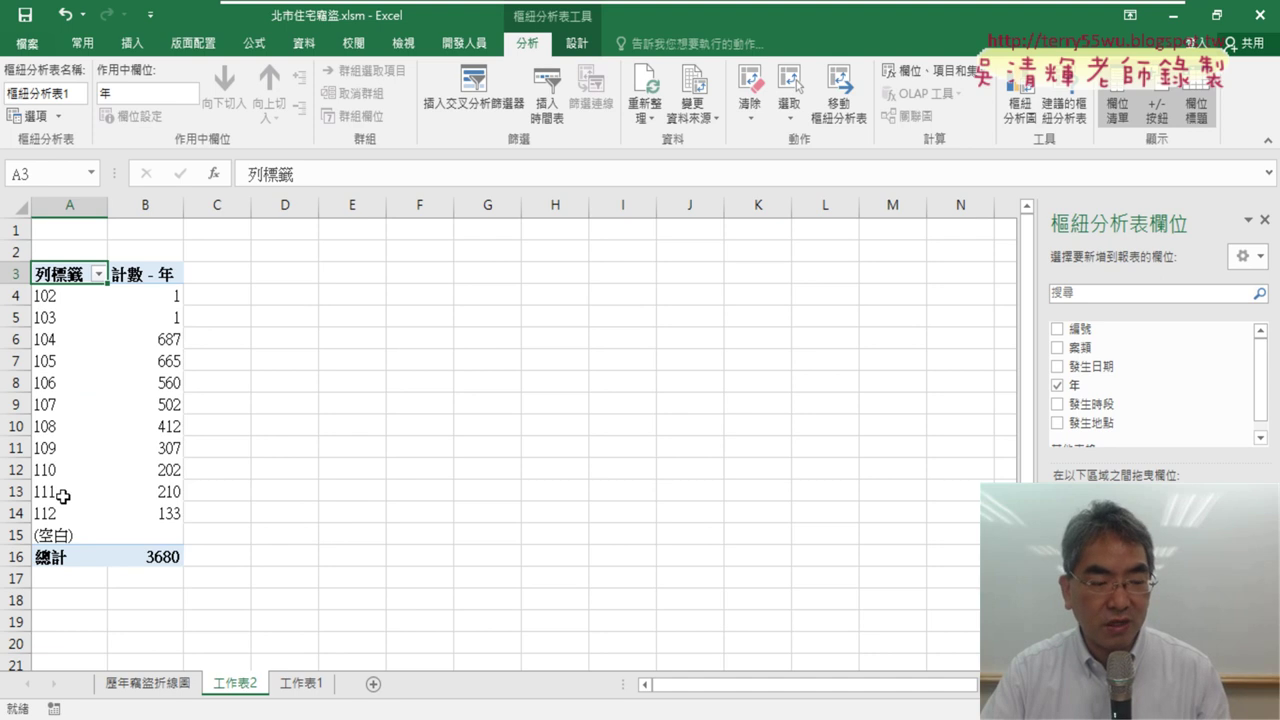
left_click(145, 537)
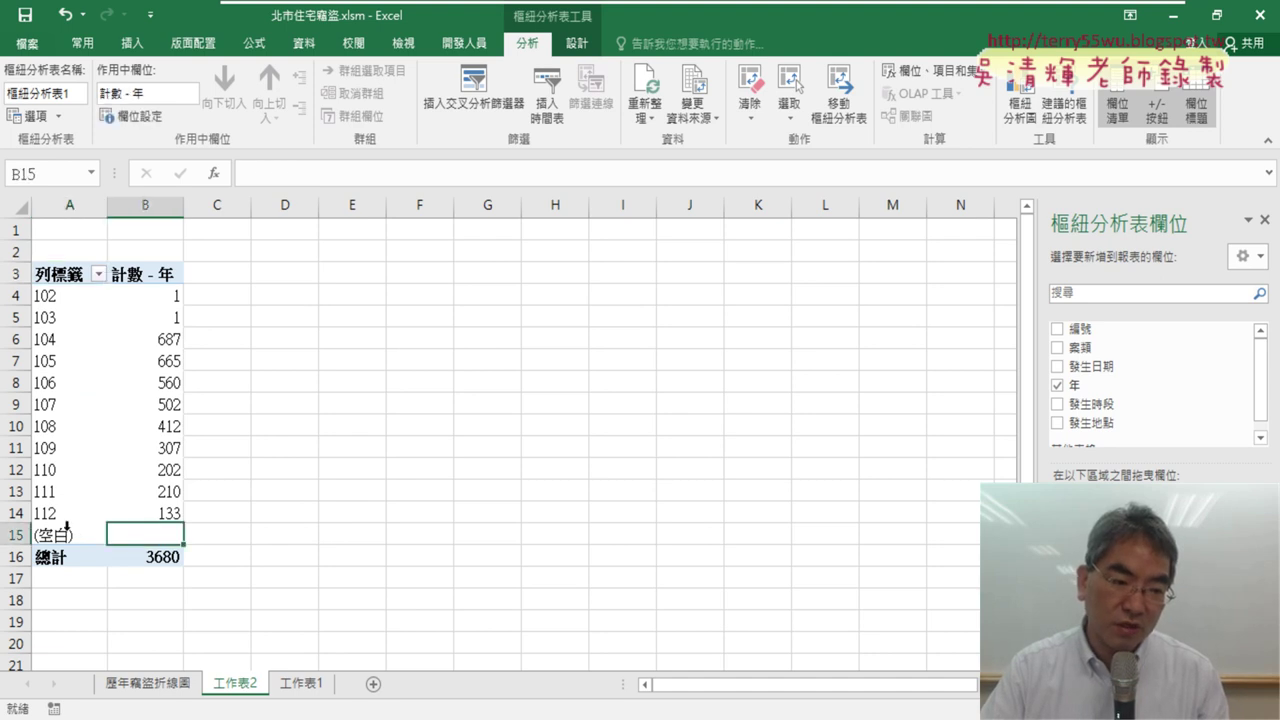
left_click(13, 535)
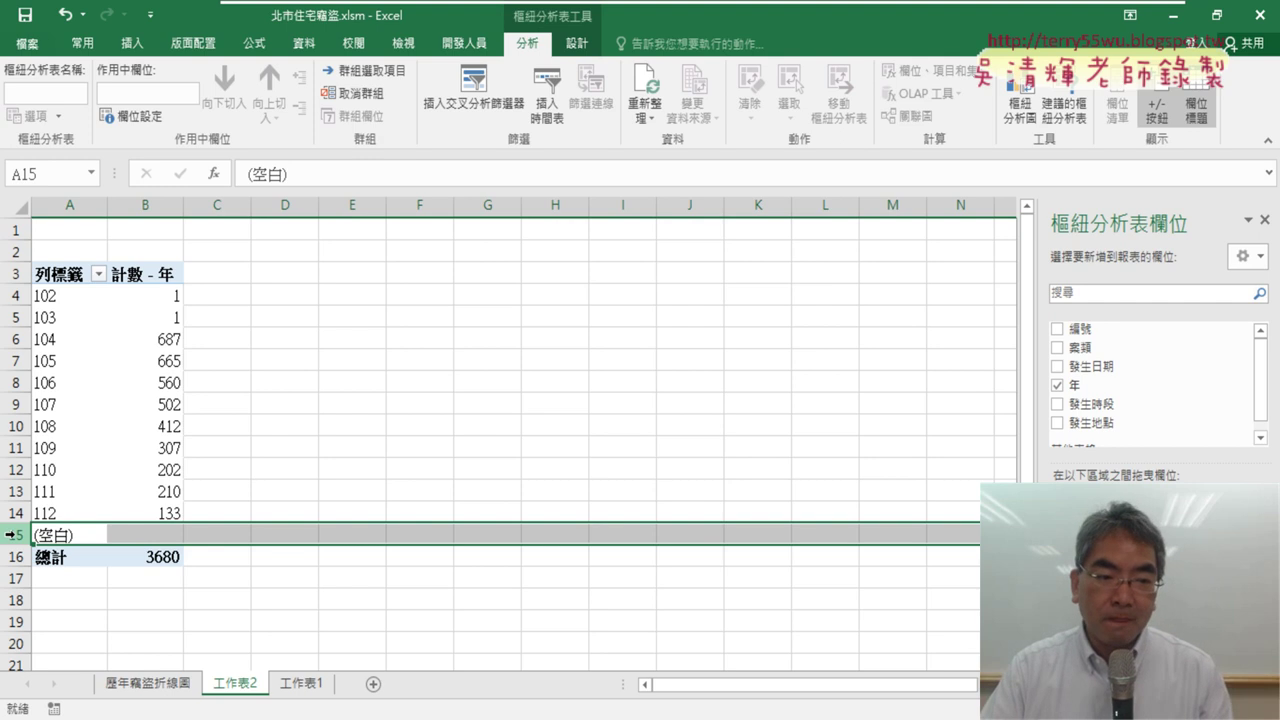
left_click(156, 537)
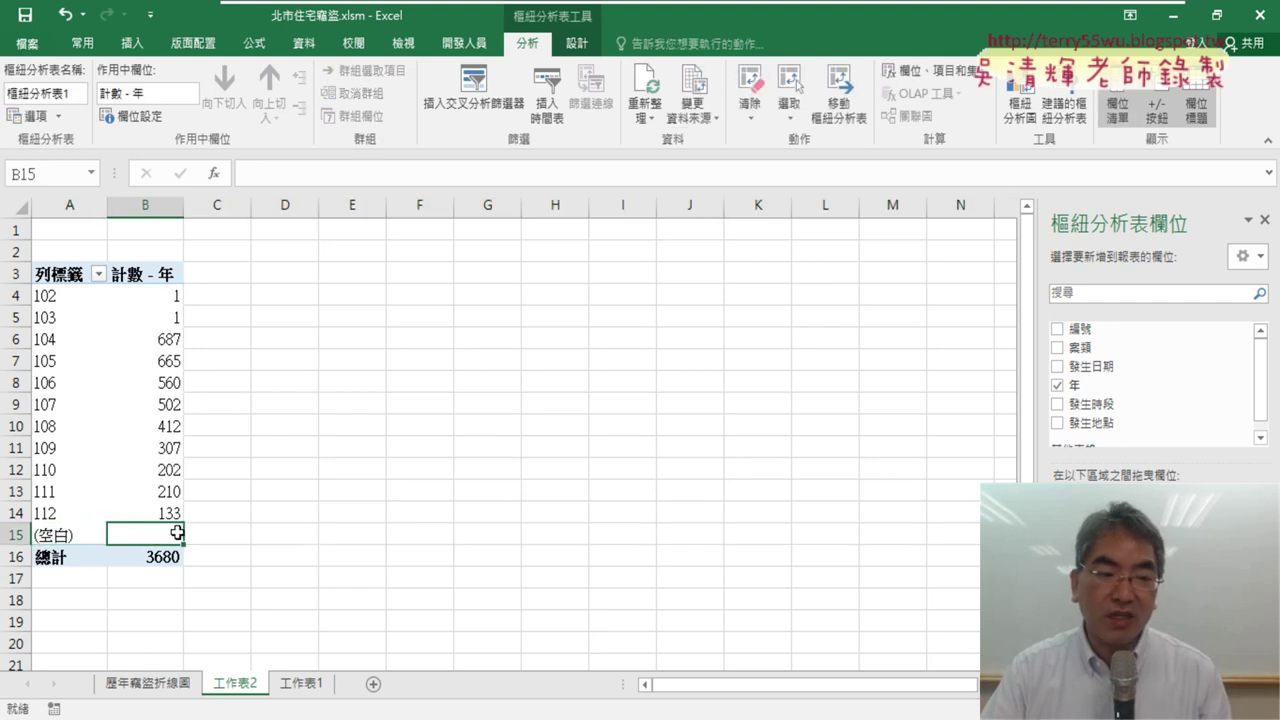
double_click(145, 535)
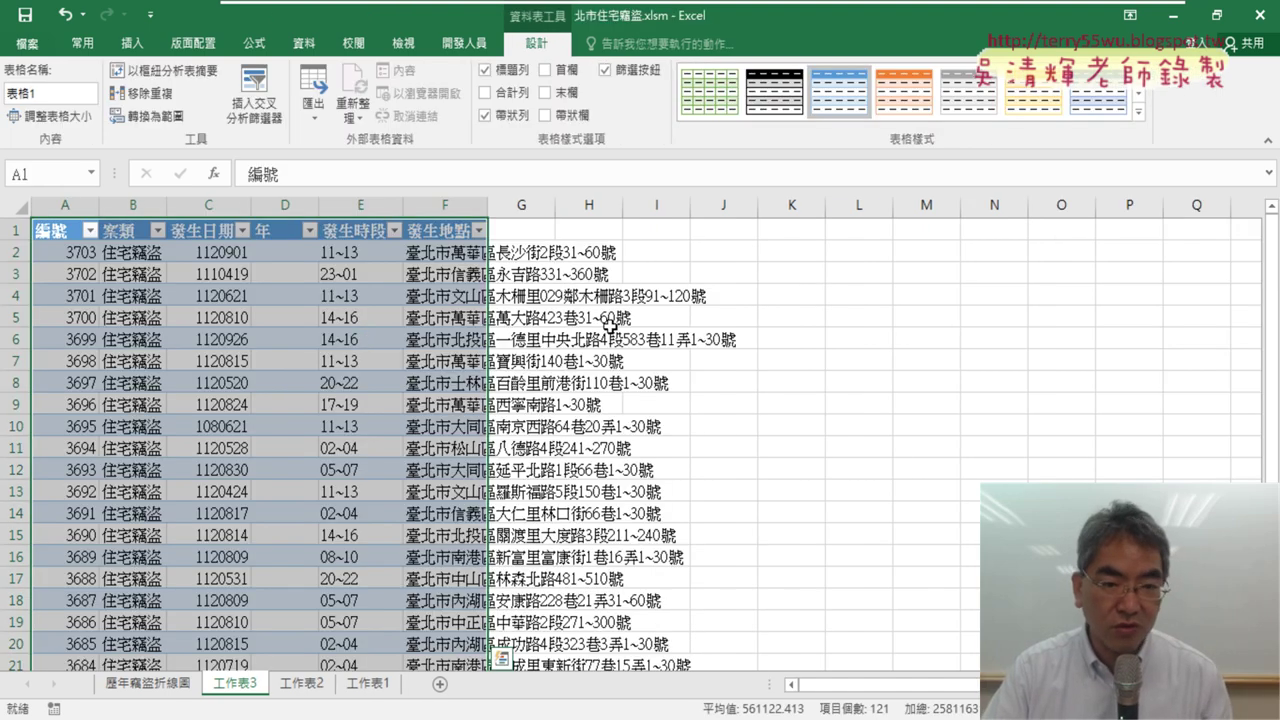
- Delete the 工作表3 drill-through sheet and return to the 工作表1 data sheet
right_click(245, 684)
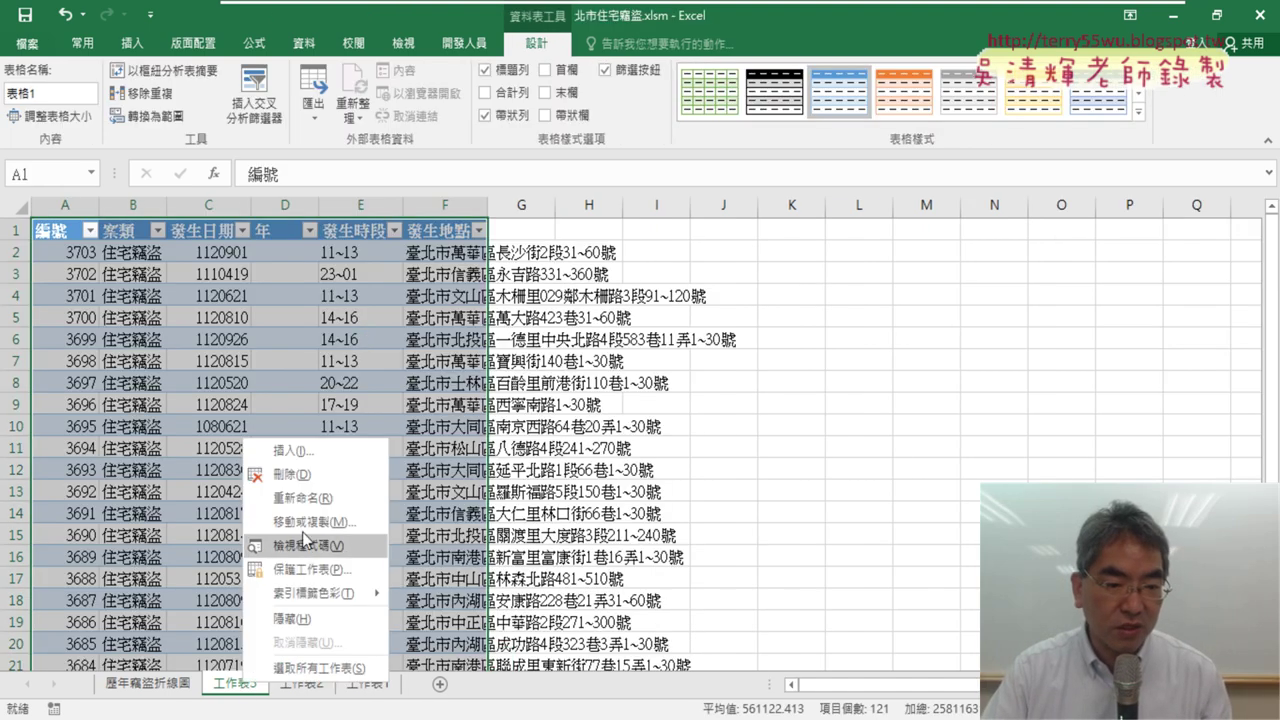
left_click(308, 482)
left_click(603, 423)
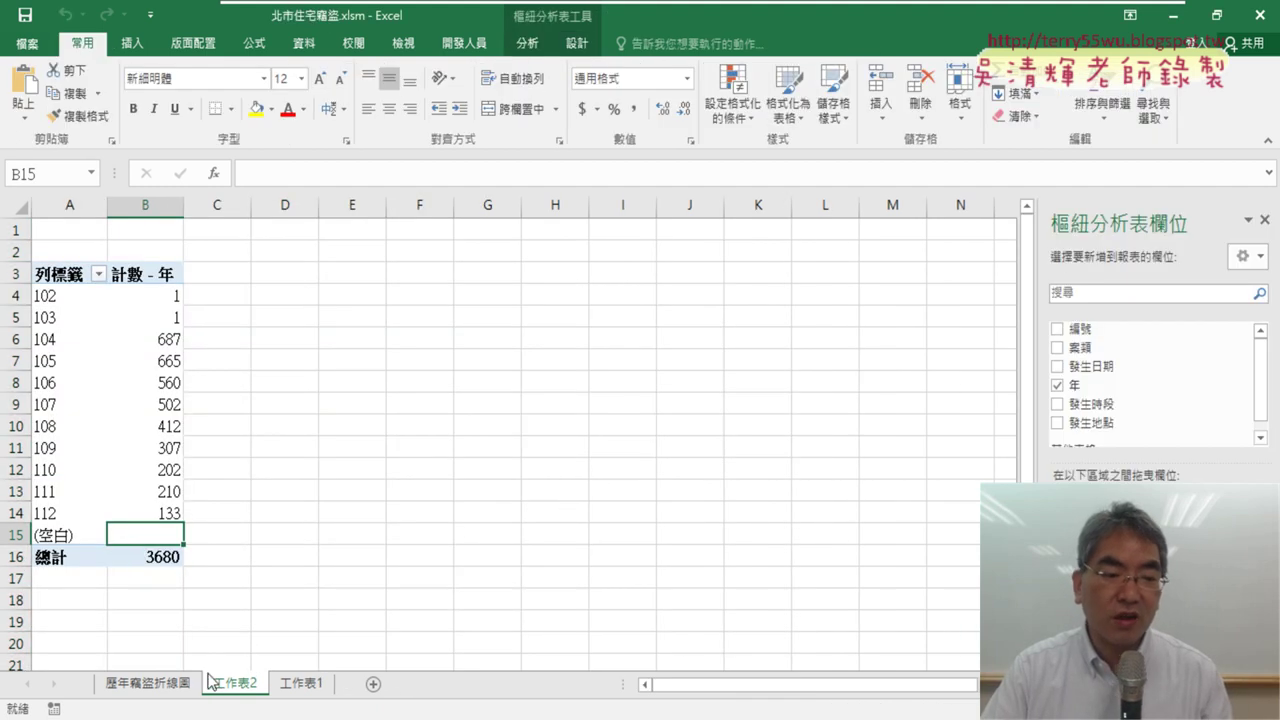
left_click(158, 686)
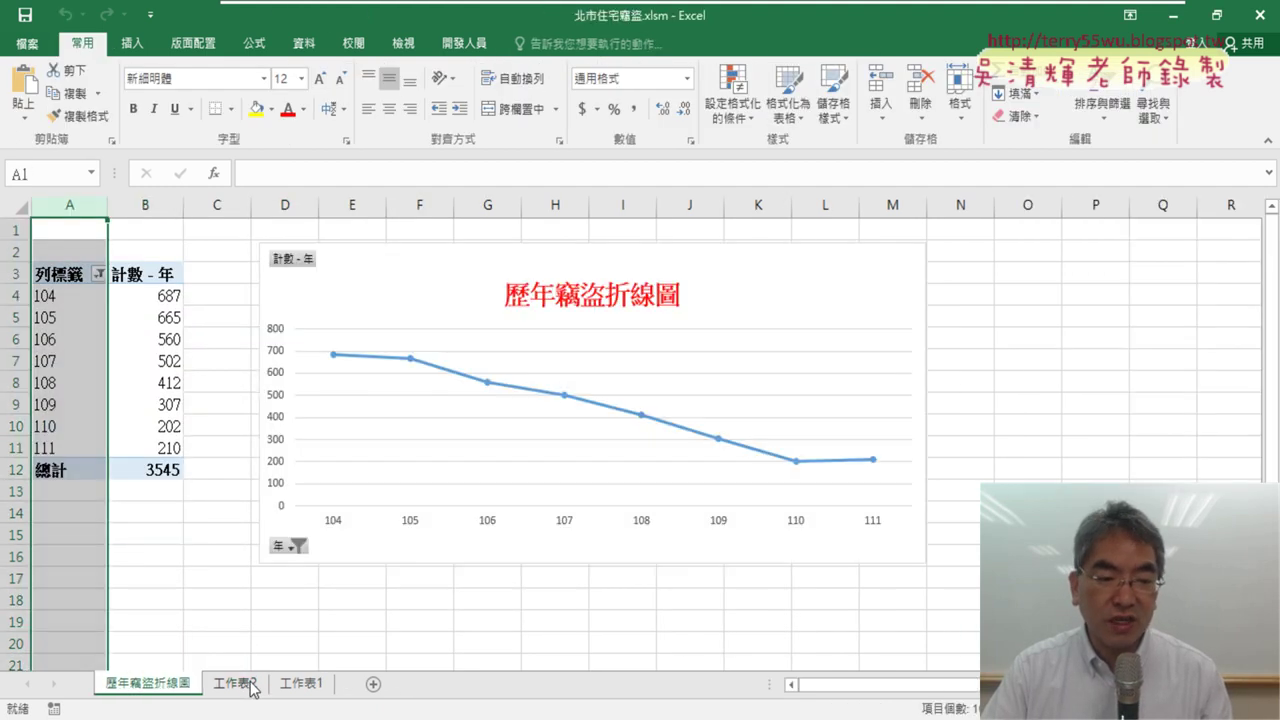
left_click(236, 684)
left_click(313, 686)
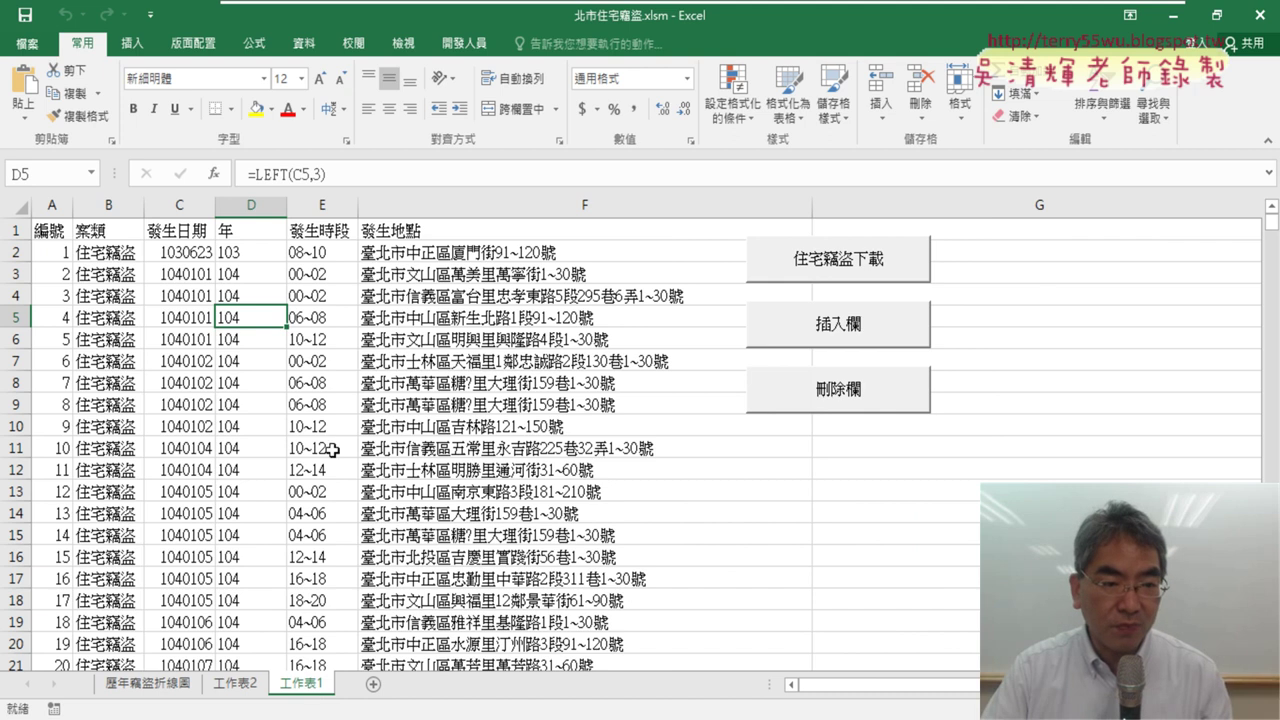
- Verify 年 values end at row 3681 while dates run to row 3704, then go back up
left_click(243, 231)
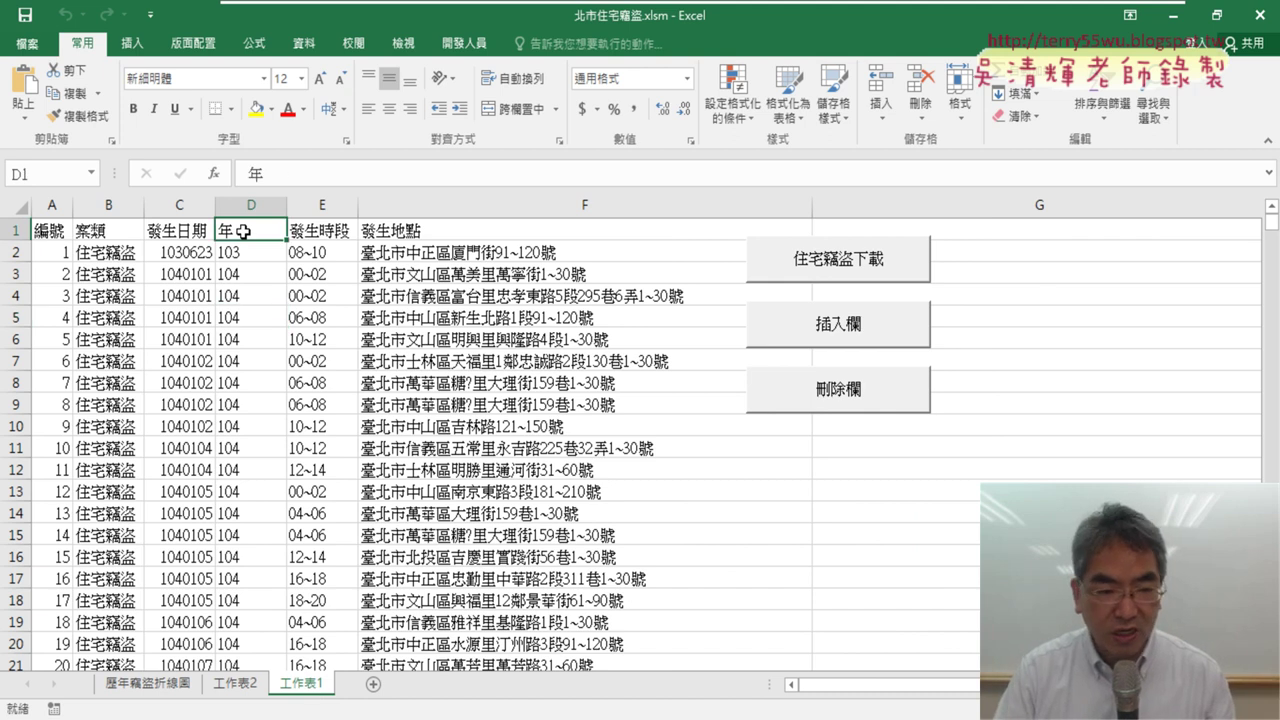
key("ctrl+Down")
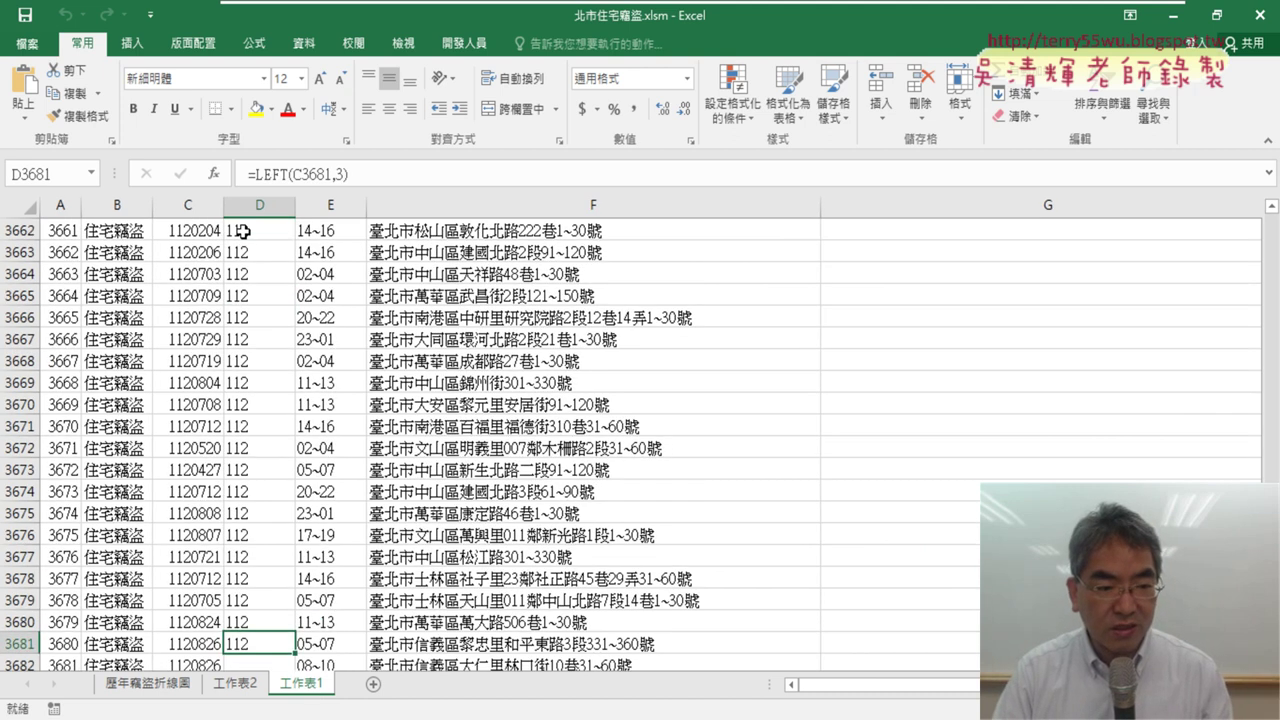
key("Down")
key("Down")
key("Down")
key("Down")
key("Down")
key("Down")
key("Down")
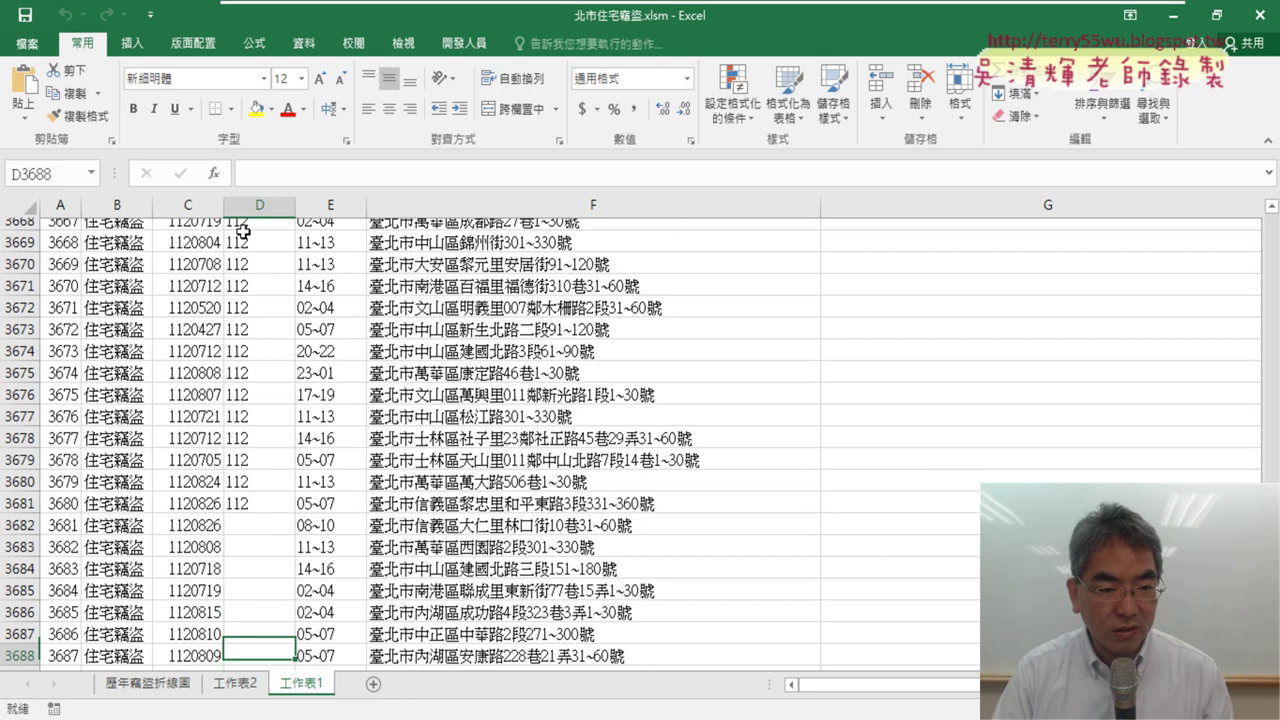
key("Down")
key("Down")
key("Down")
key("Down")
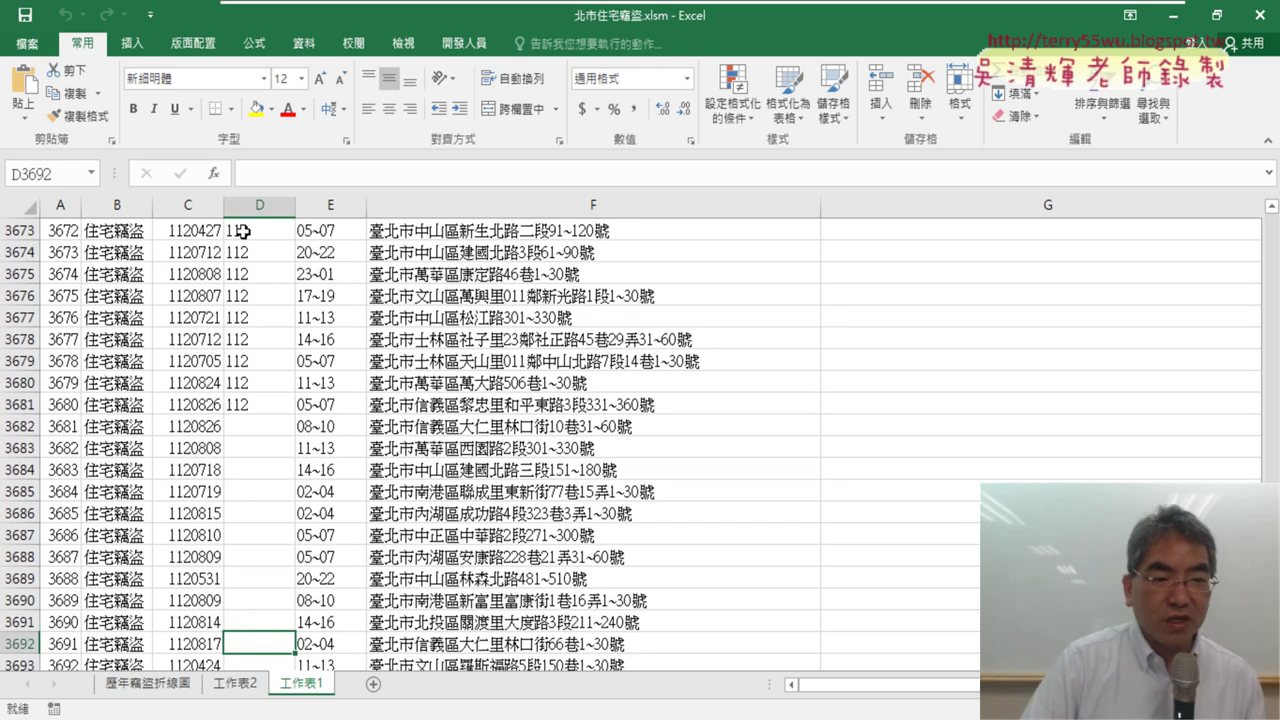
key("Up")
key("Up")
key("Up")
key("Up")
key("Up")
key("Up")
key("Up")
key("Up")
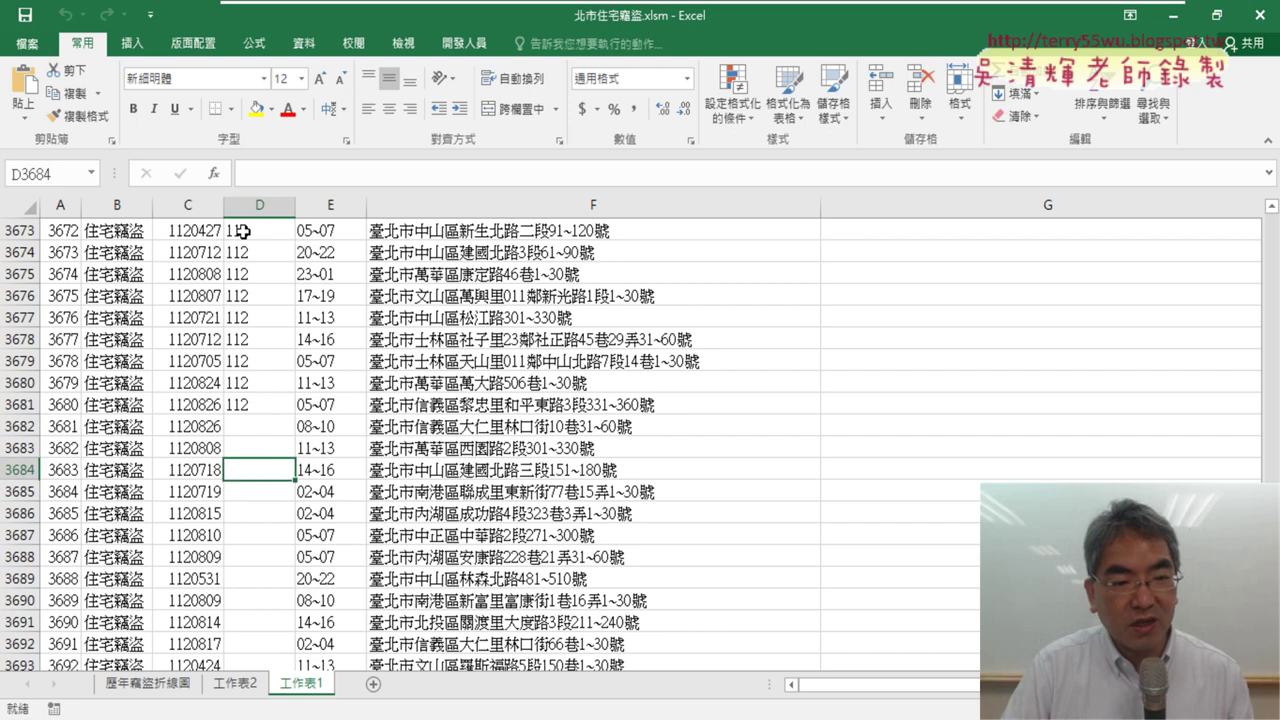
key("Up")
key("Up")
key("Up")
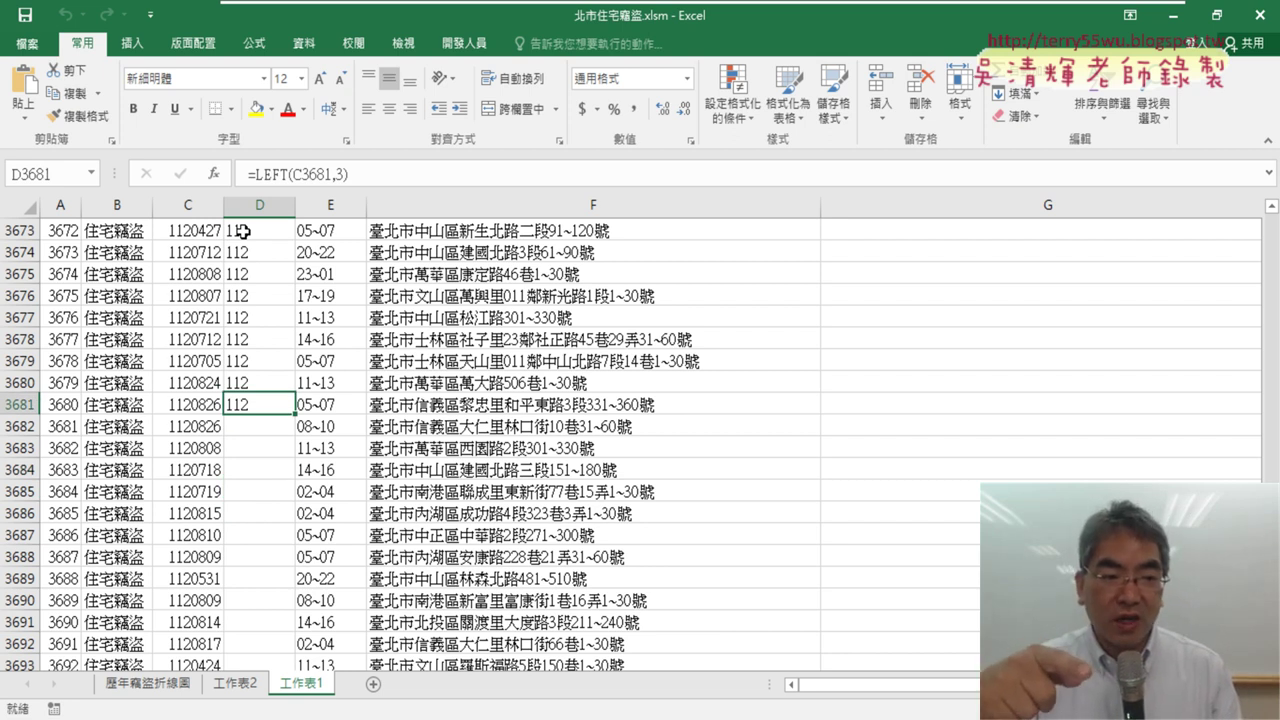
key("Left")
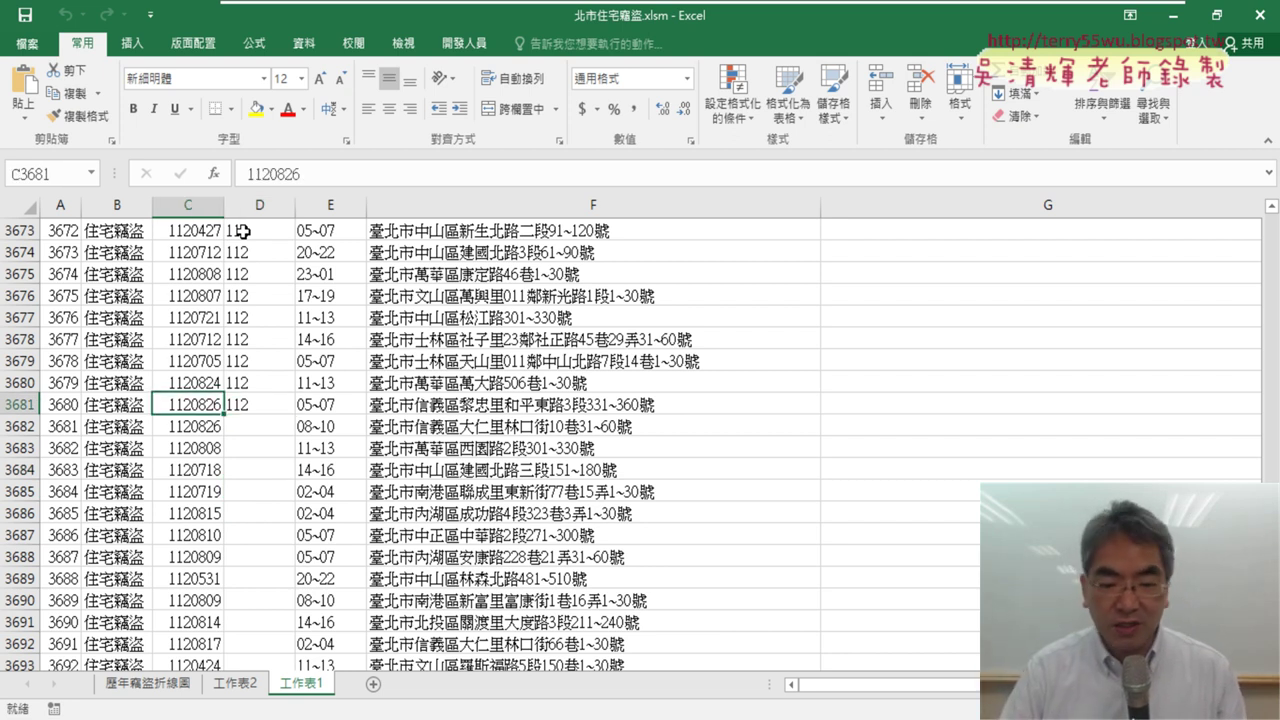
key("ctrl+Down")
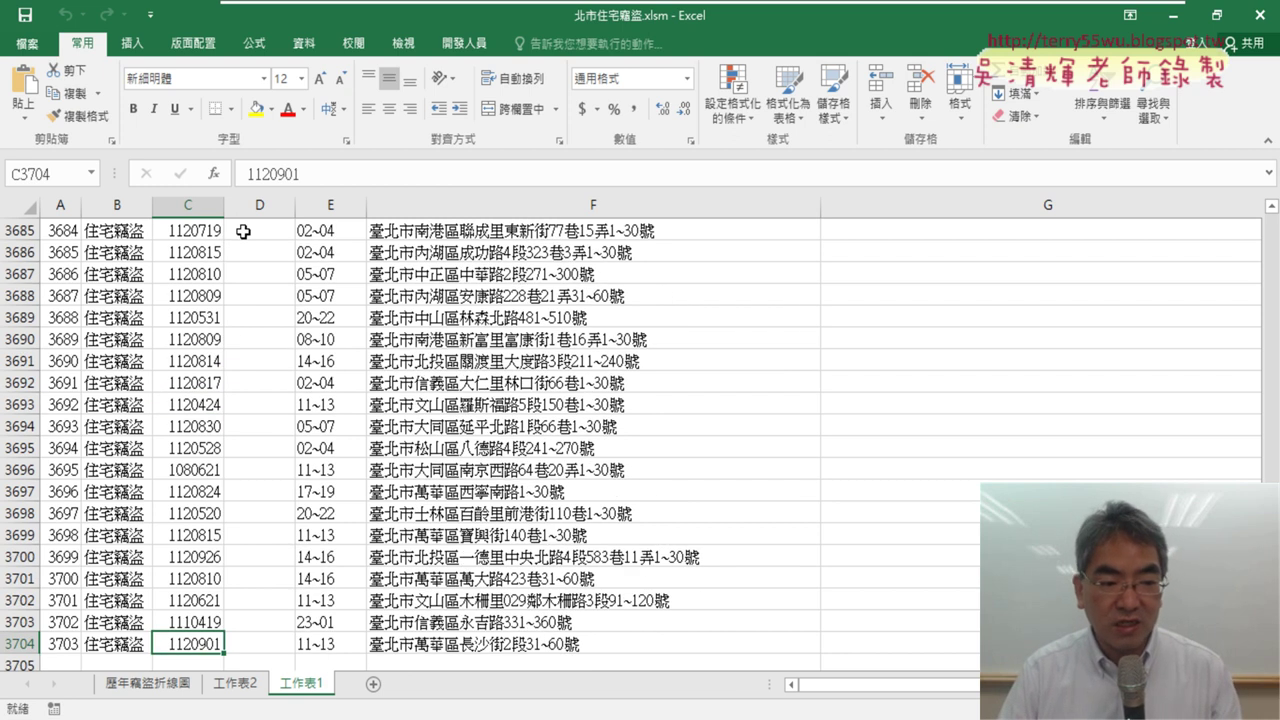
key("ctrl+Up")
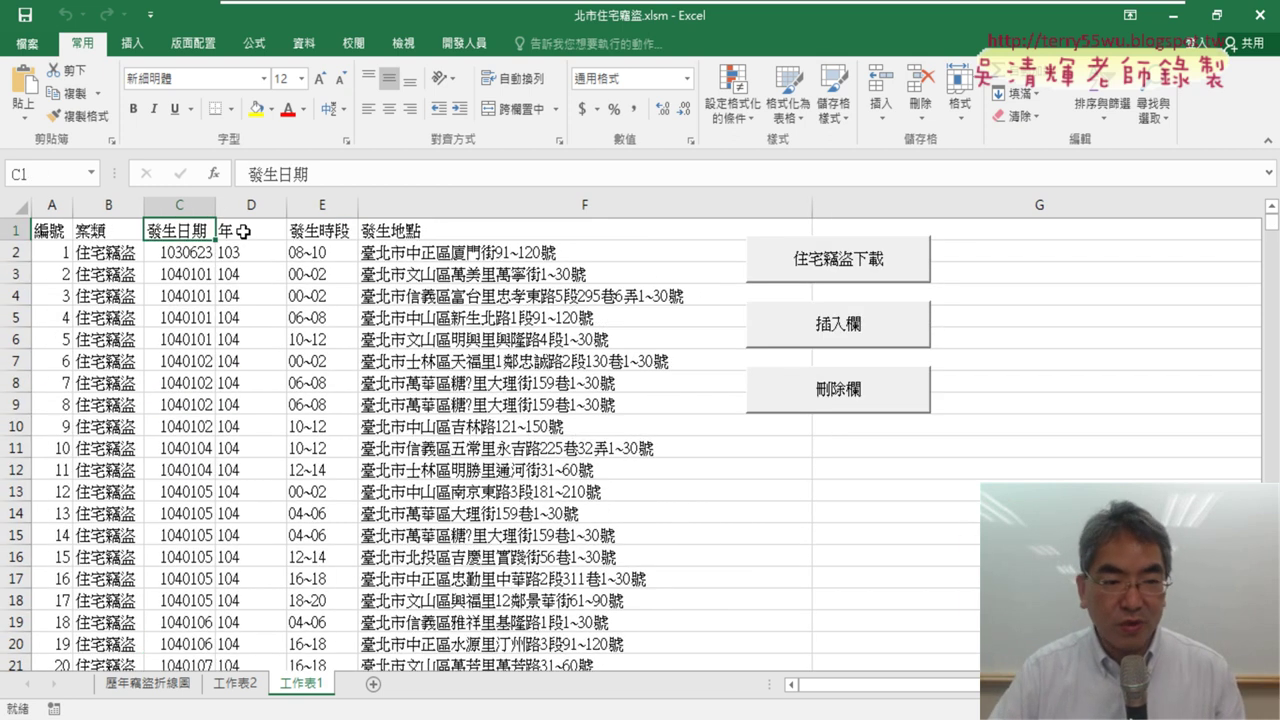
- In the 插入欄 macro, add r = Range("A1").End(xlDown).Row above the AutoFill line
right_click(843, 349)
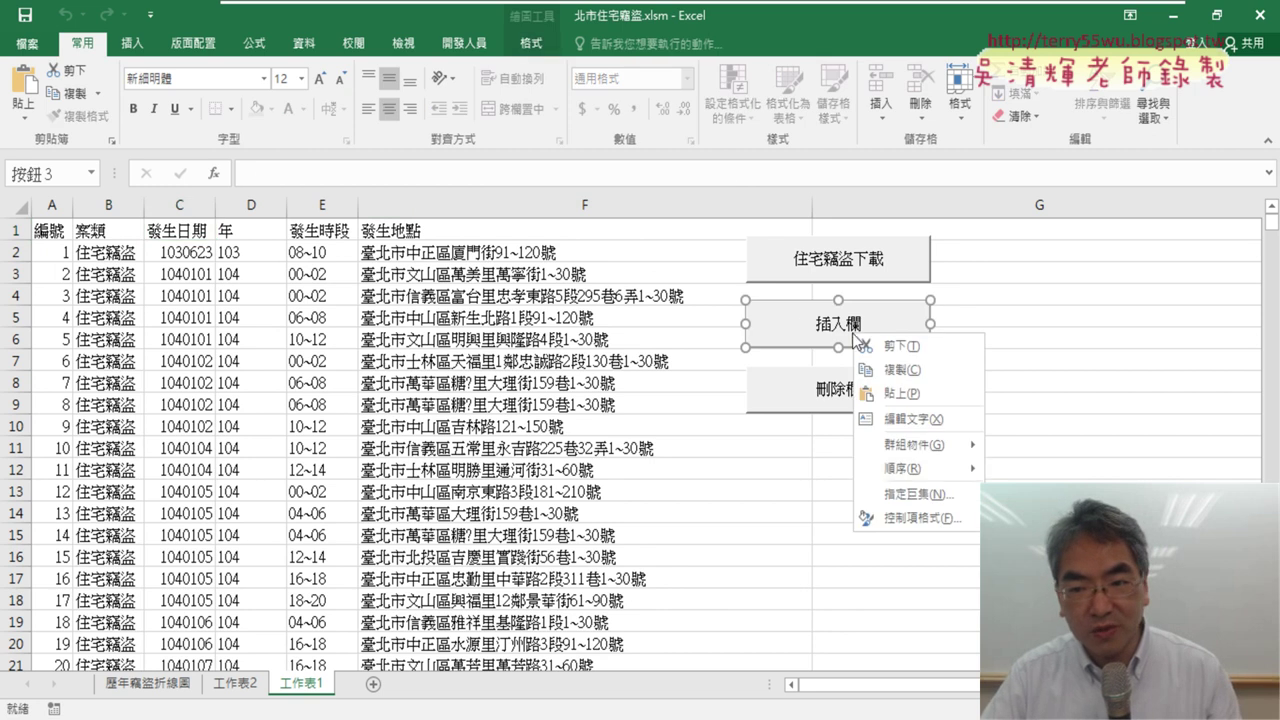
left_click(915, 505)
left_click(1068, 345)
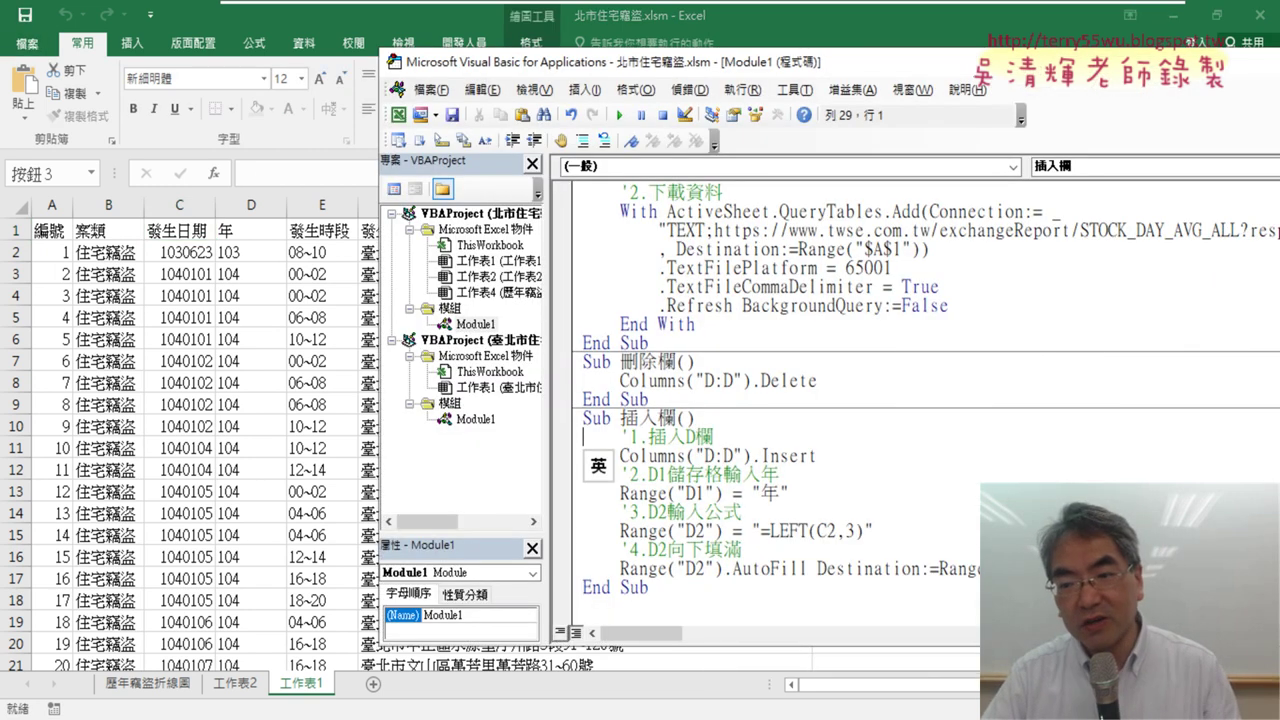
left_click(1058, 568)
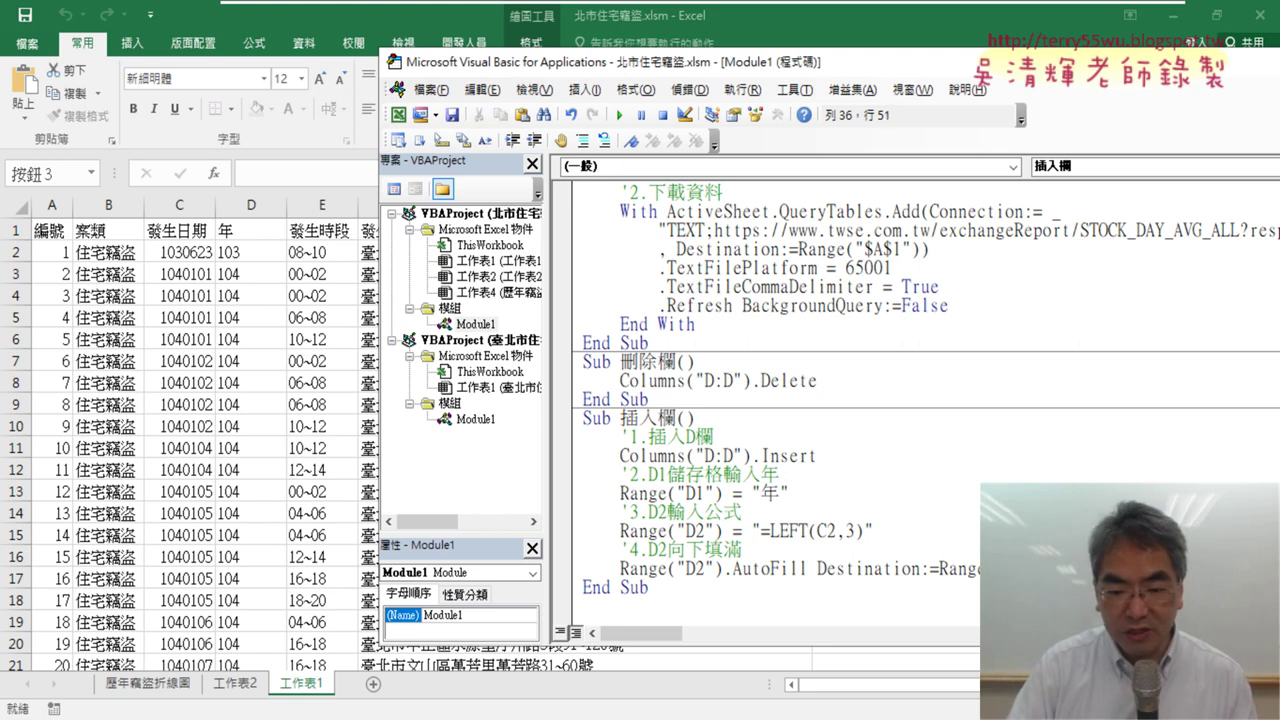
key("Right")
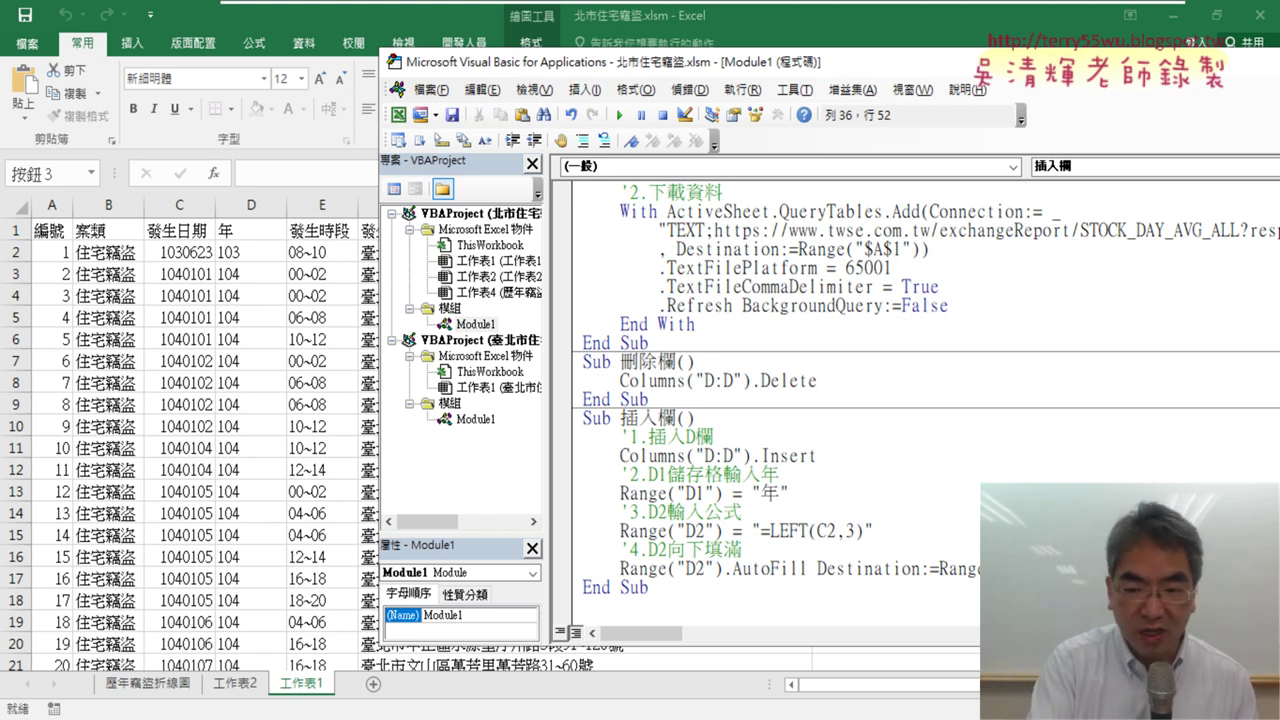
key("Right")
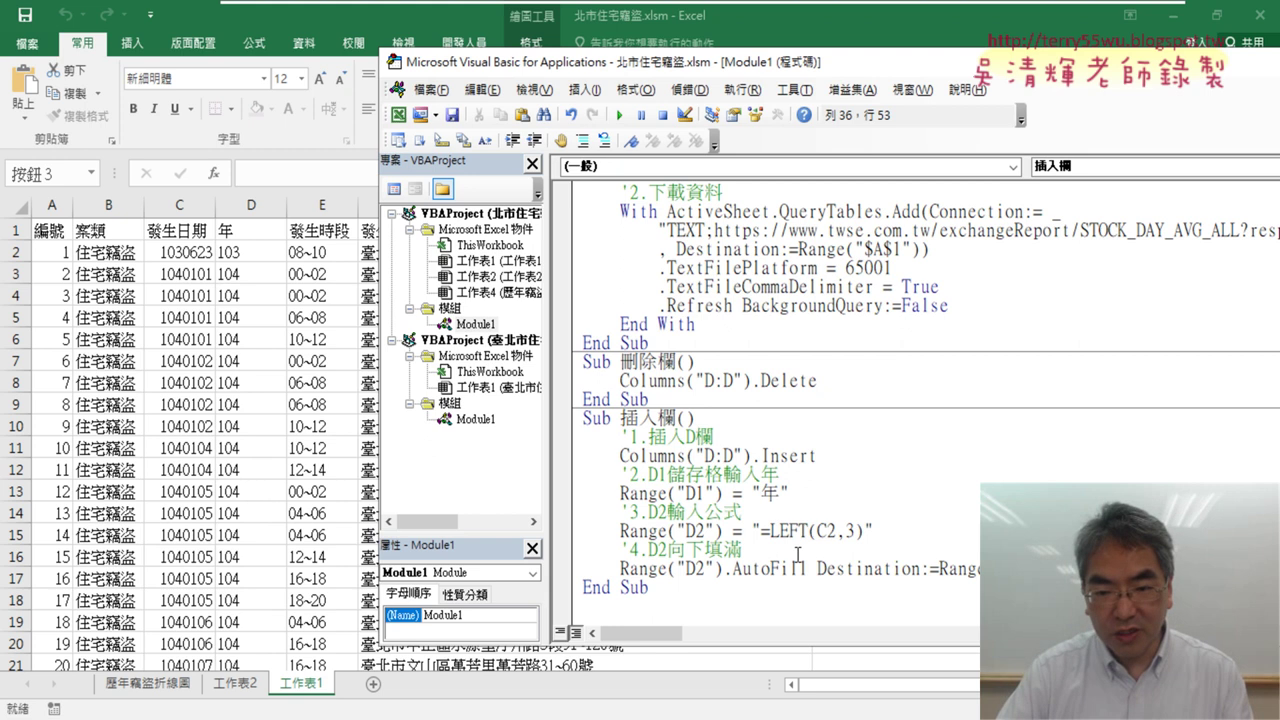
key("Home")
key("Return")
key("Up")
type("r=")
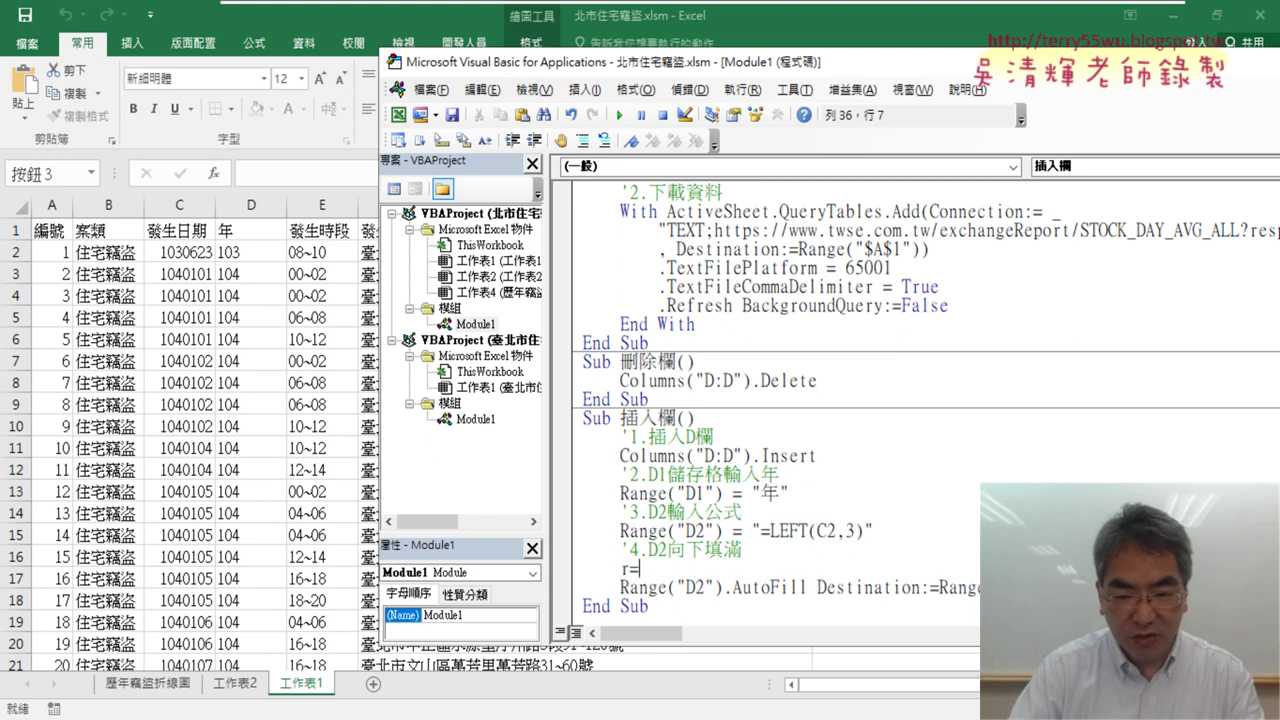
type("range")
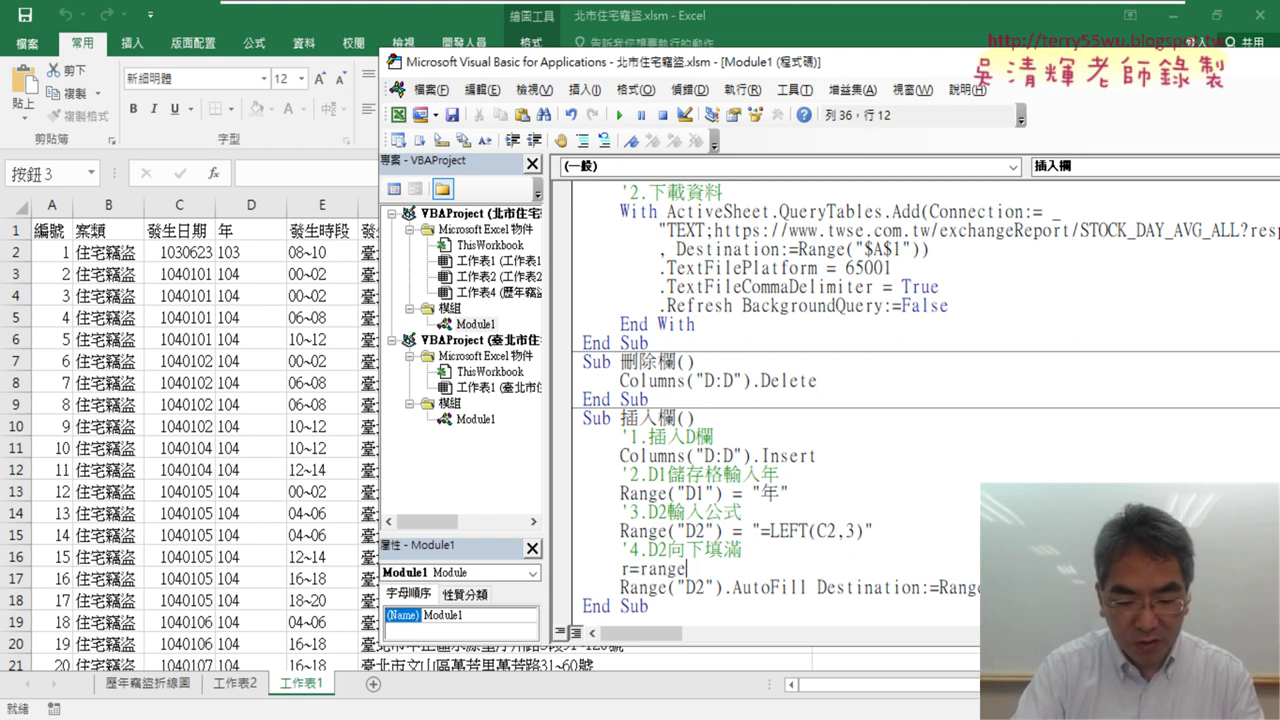
type("(\"A1")
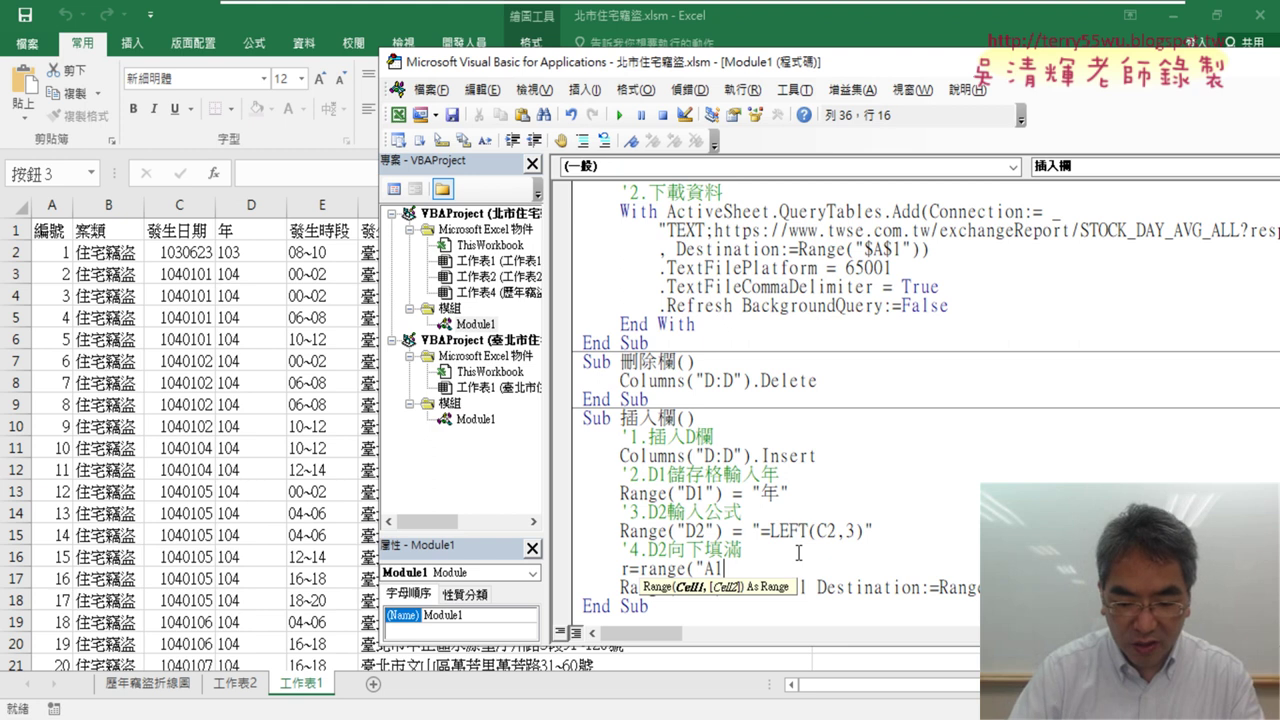
type("\")")
type("E")
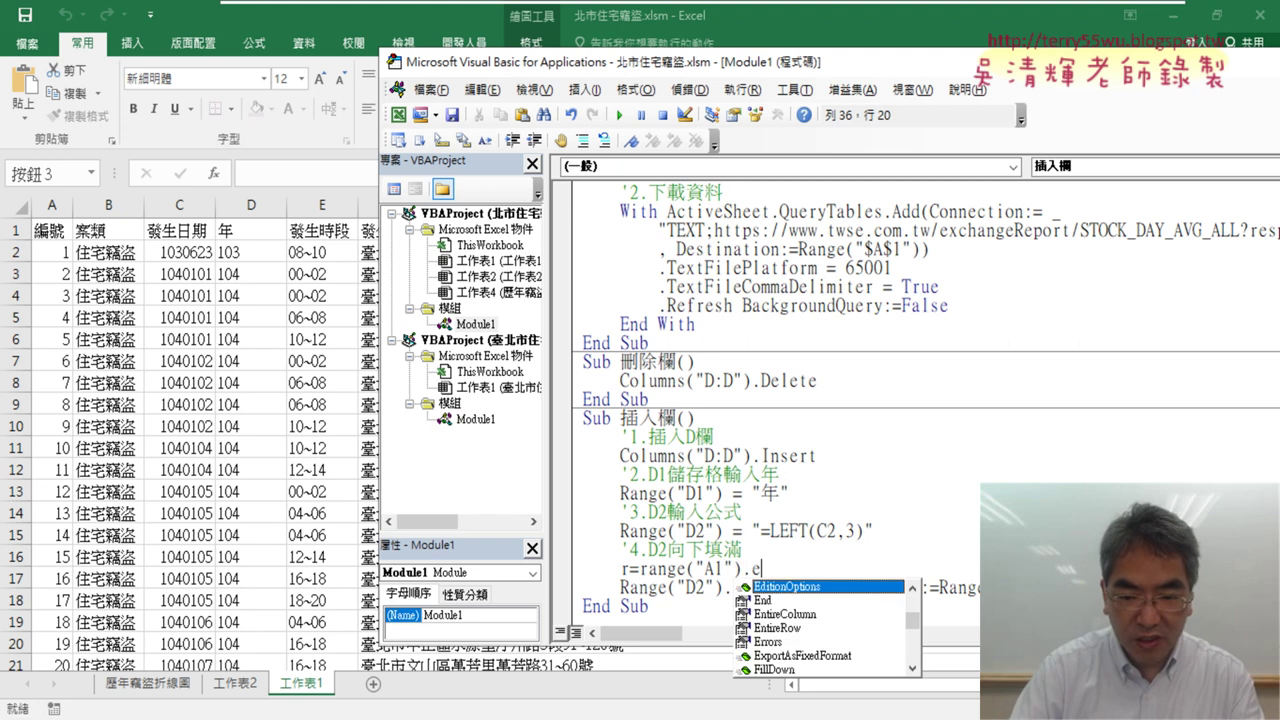
type("nd (xlDown ")
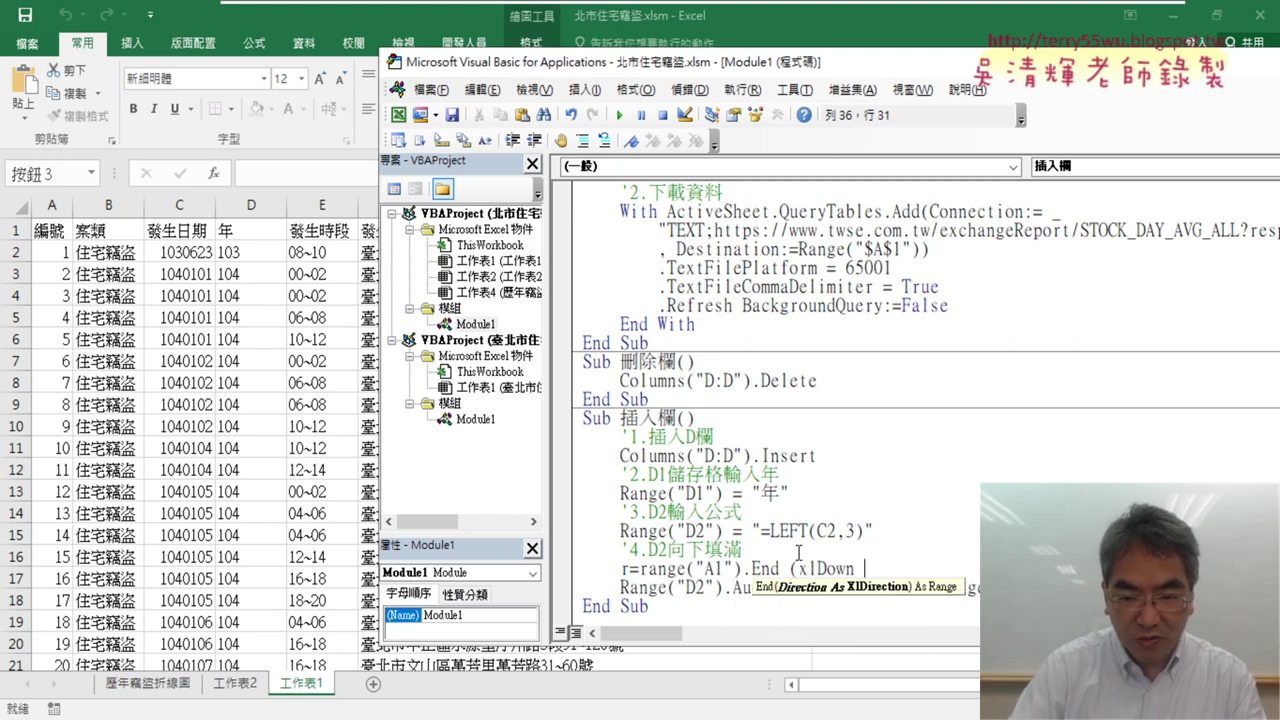
type(").row")
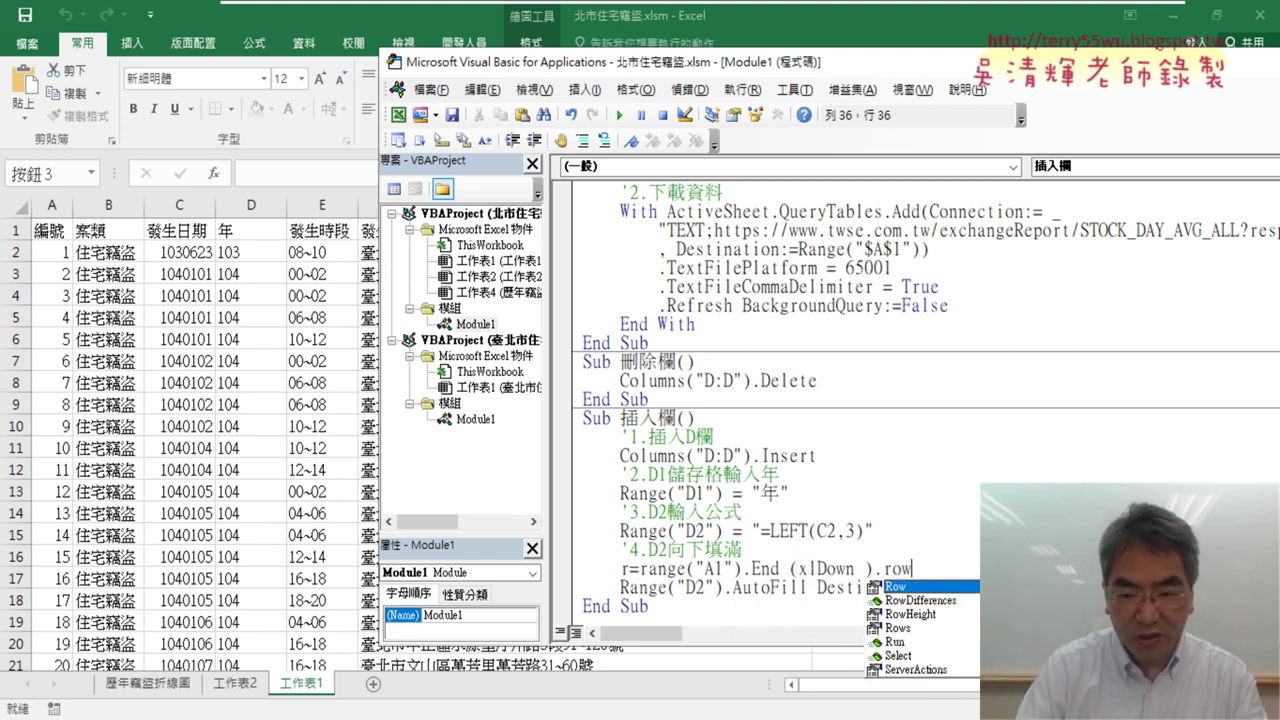
- Review the last-row expression, then remove the 年 column with the 刪除欄 button
key("Down")
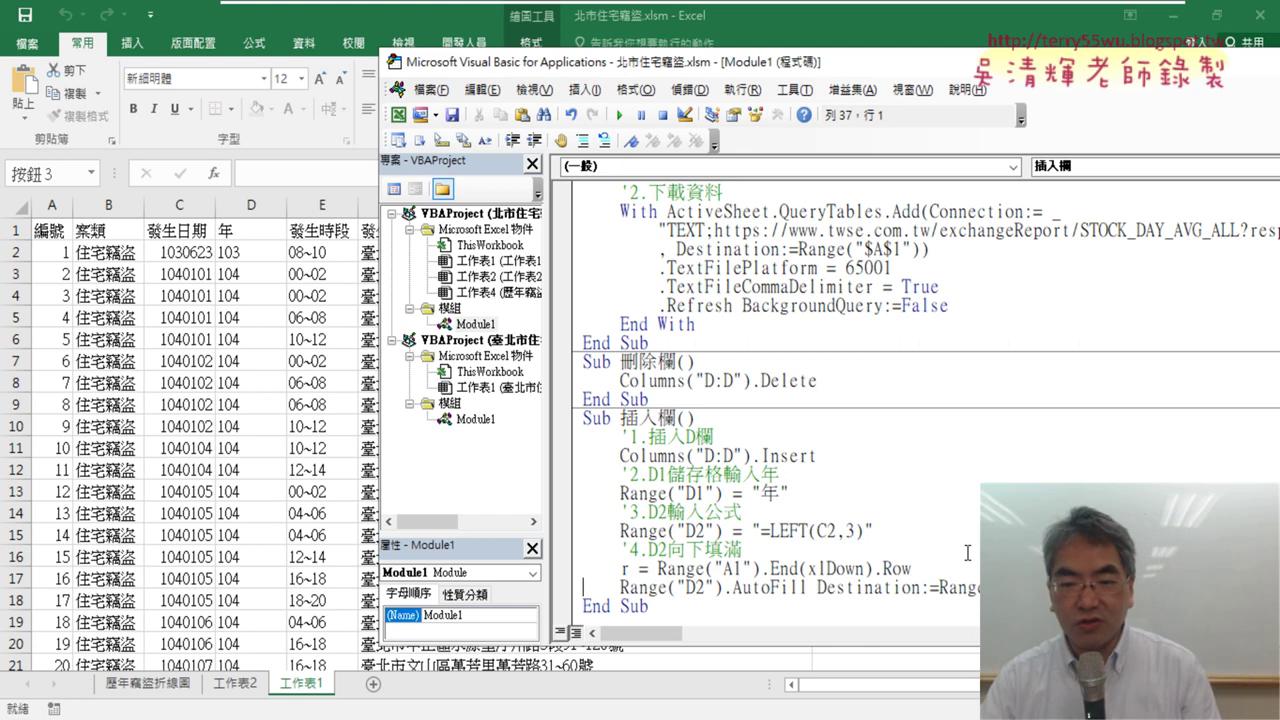
left_click(957, 550)
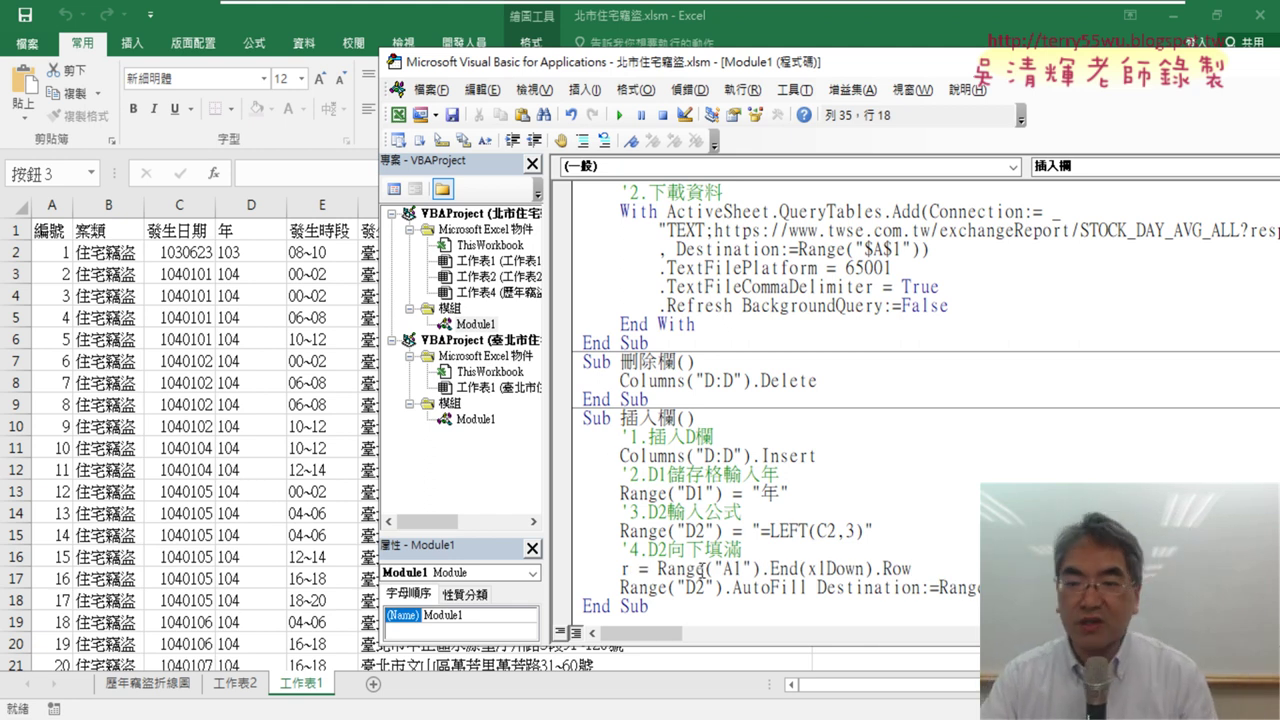
left_click_drag(912, 568, 648, 568)
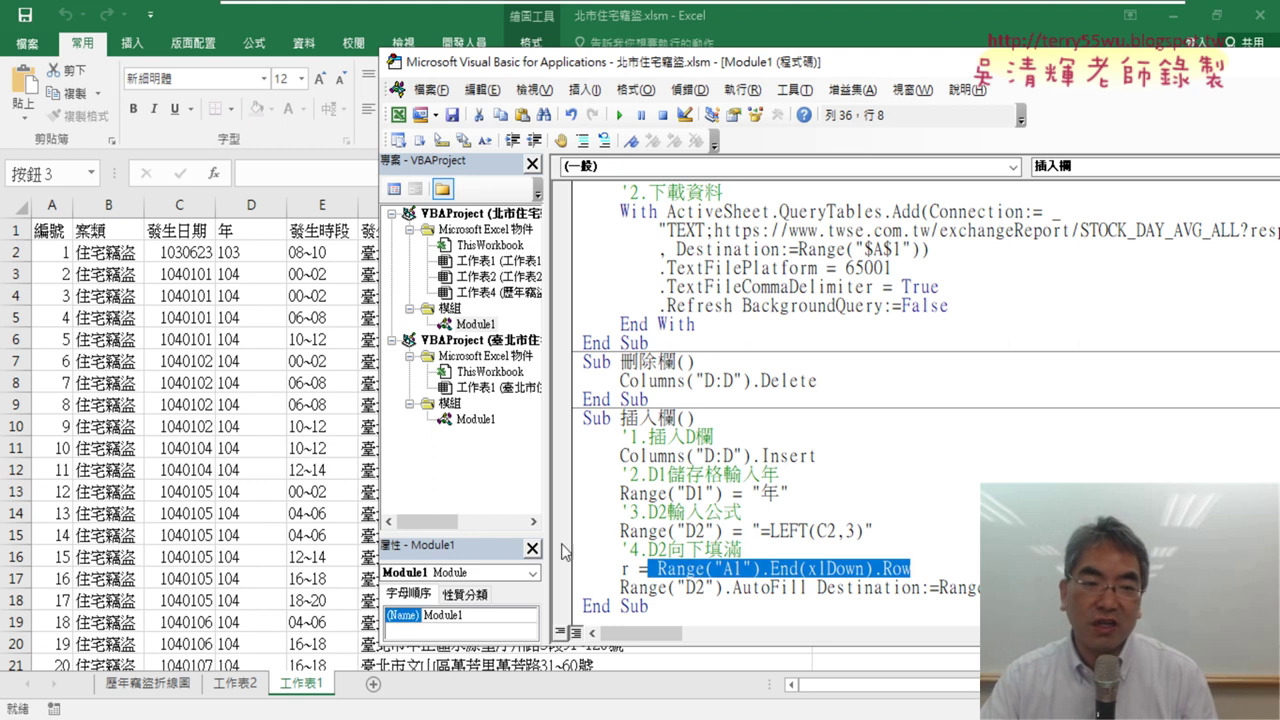
key("alt+F11")
left_click(840, 400)
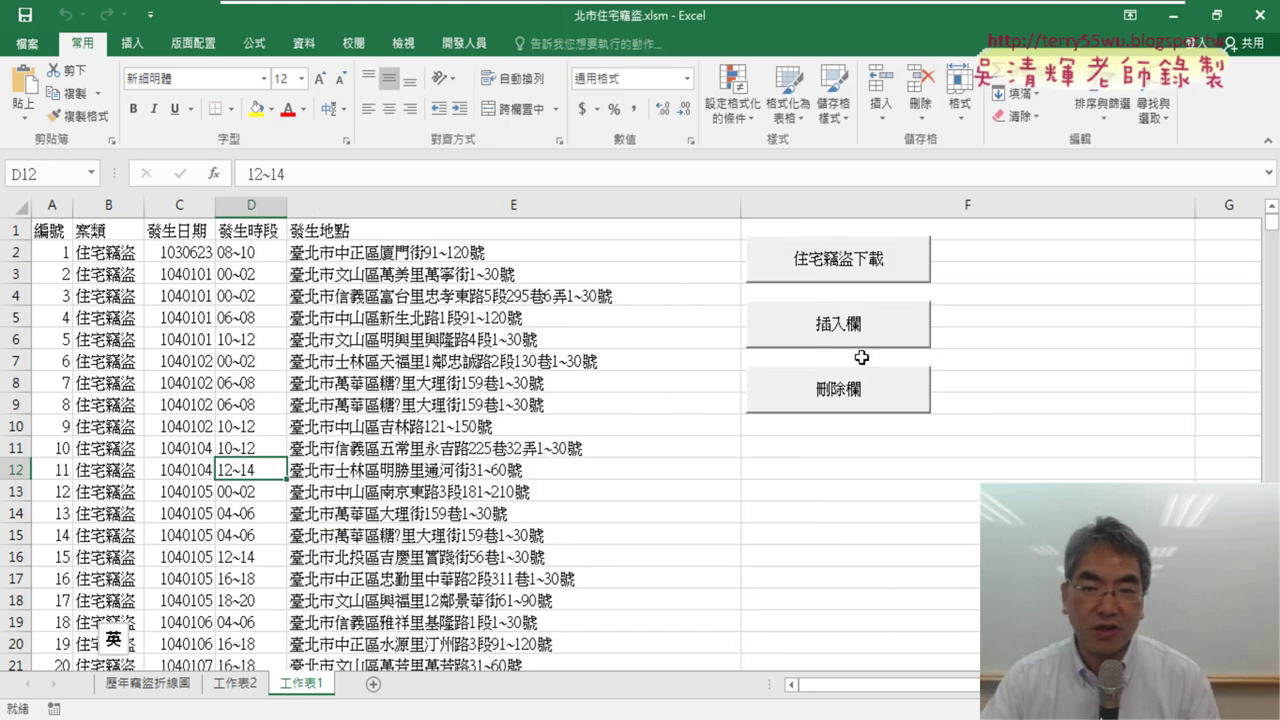
- Rebuild the 年 column with 插入欄 and confirm its formulas now reach row 3704
left_click(866, 340)
left_click(250, 404)
left_click(254, 233)
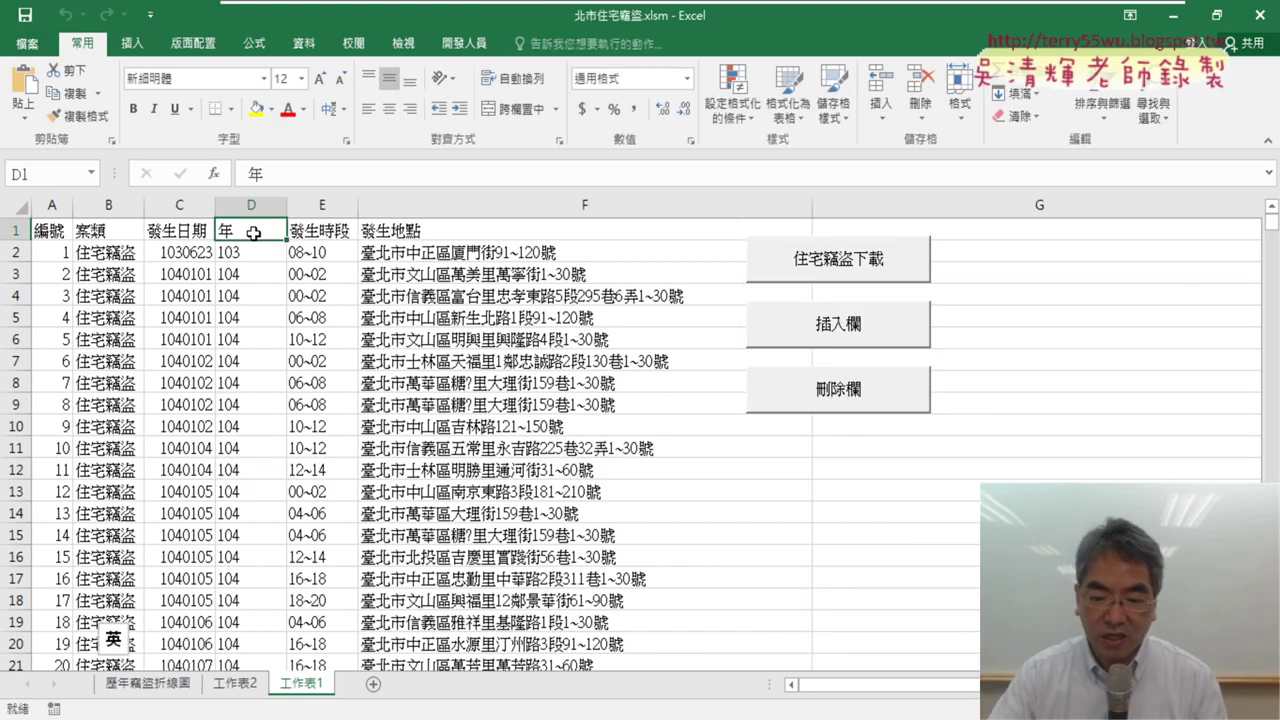
key("ctrl+Down")
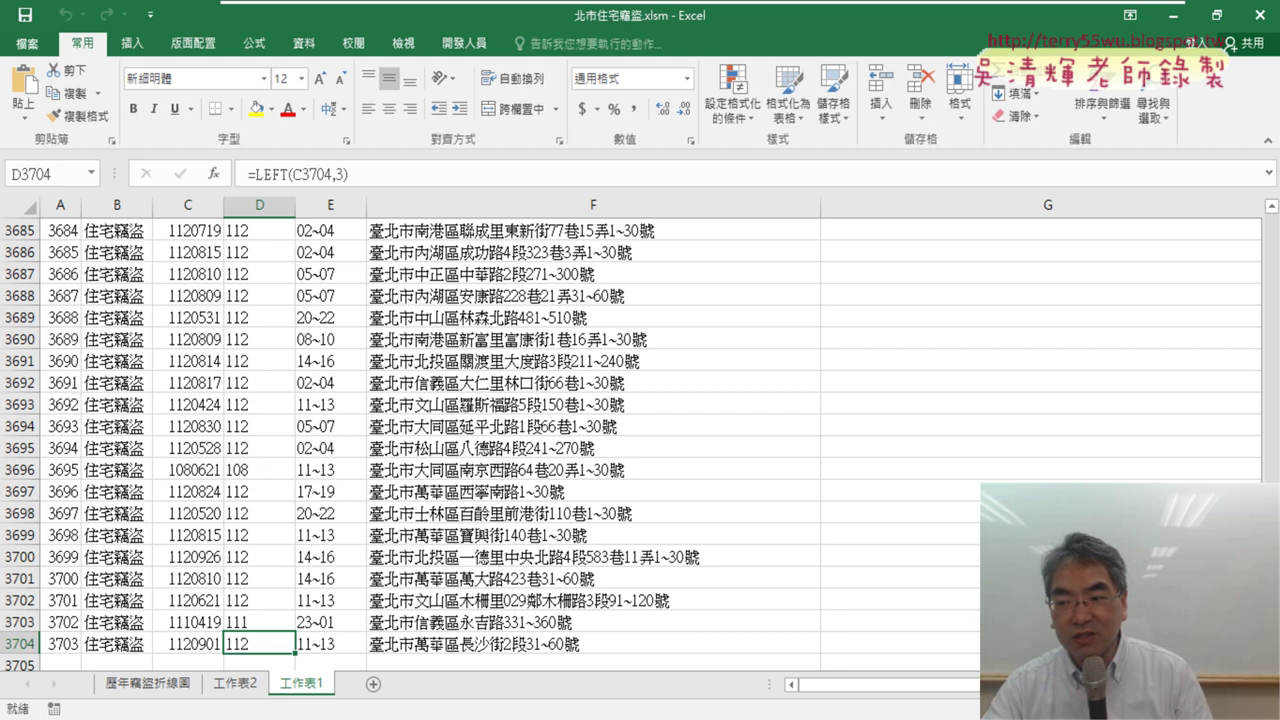
left_click_drag(1270, 640, 1270, 215)
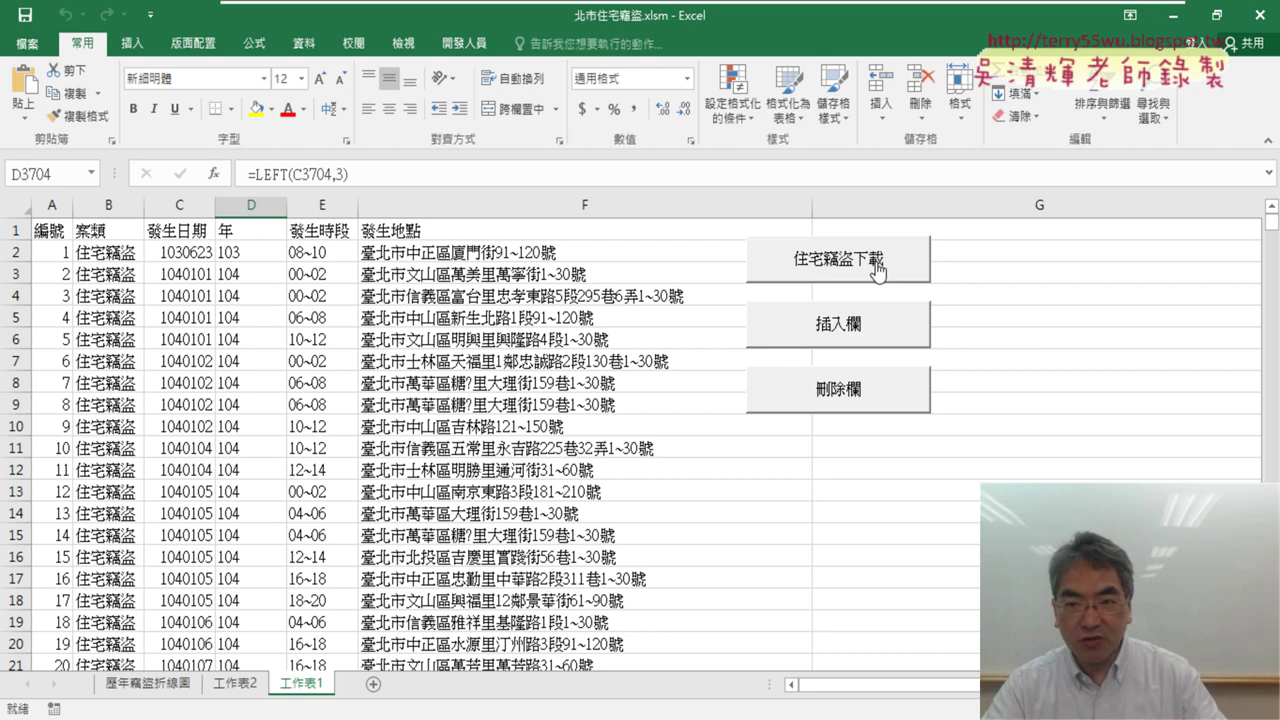
- Select the three macro buttons together and open their 控制項格式 settings
left_click(877, 265, "ctrl")
left_click(860, 314, "ctrl")
left_click(857, 390, "ctrl")
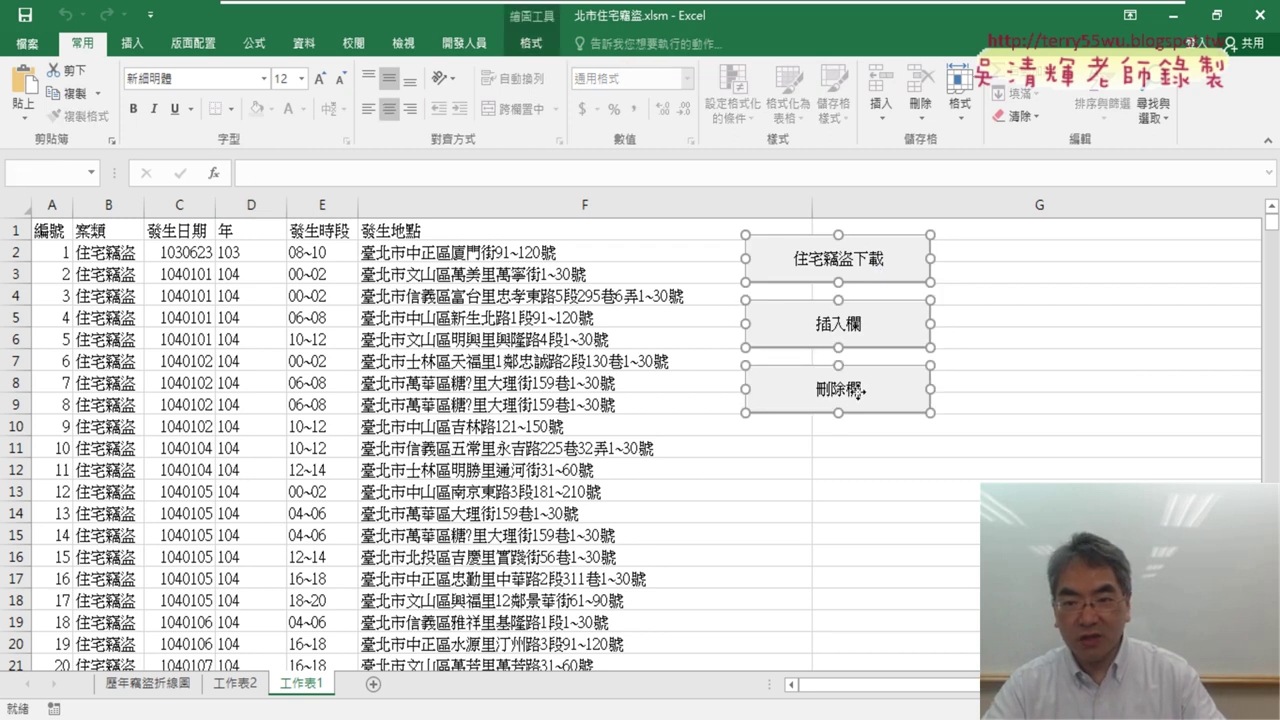
right_click(858, 392)
left_click(910, 672)
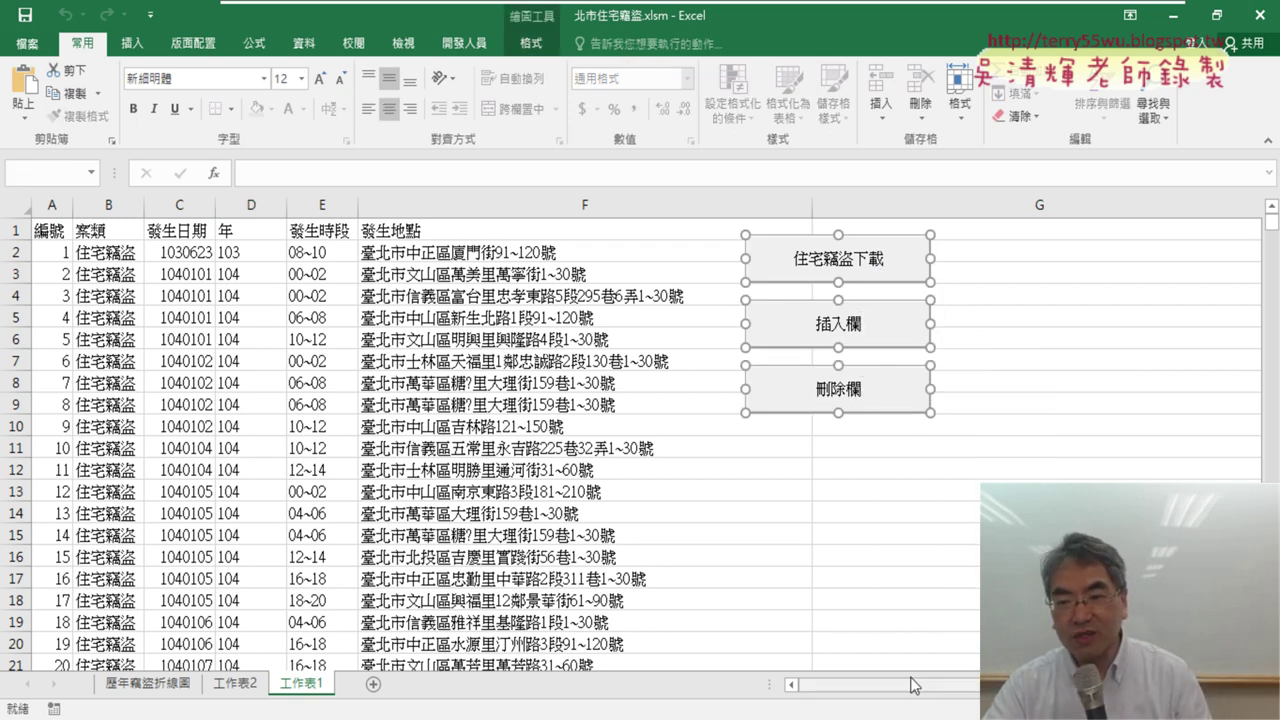